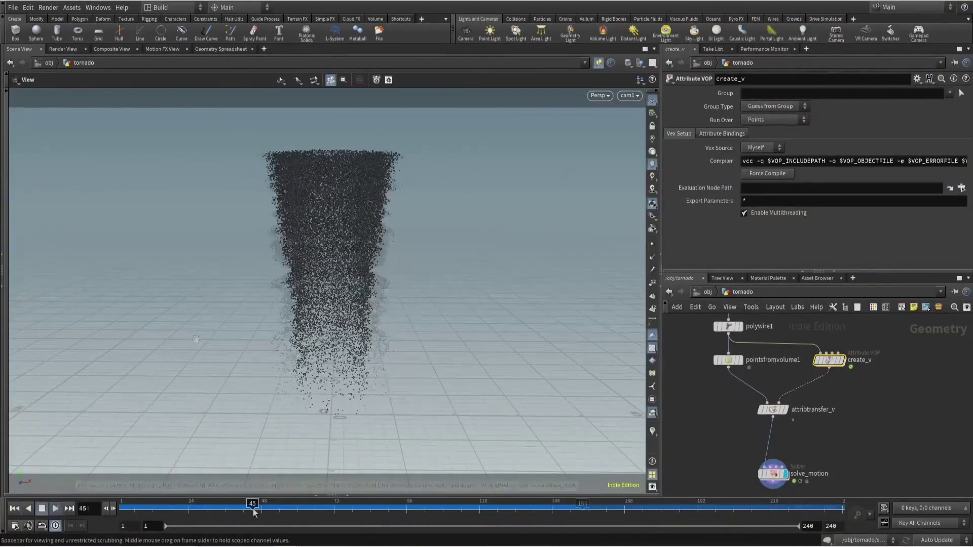
{"action": "left_click", "coordinate": [774, 435]}
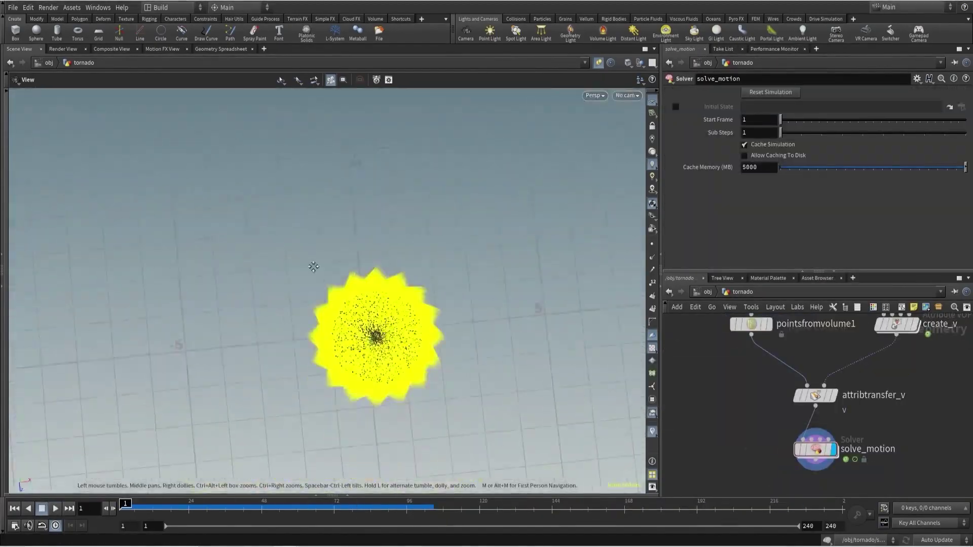
{"action": "scroll", "coordinate": [336, 306], "scroll_direction": "up", "scroll_amount": 5}
{"action": "scroll", "coordinate": [336, 307], "scroll_direction": "down", "scroll_amount": 5}
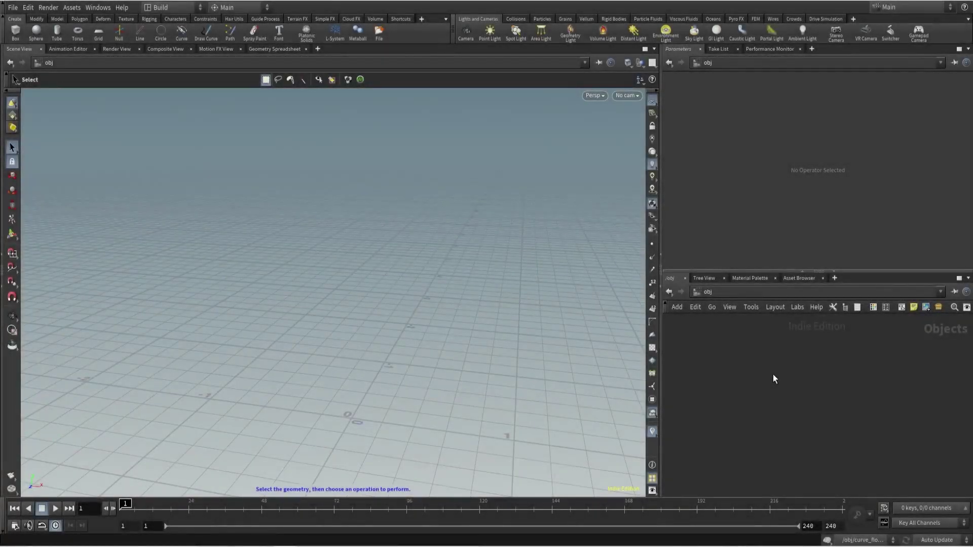
Step: Create a Geometry object and place a Line node inside it
{"action": "key", "text": "Tab"}
{"action": "type", "text": "line"}
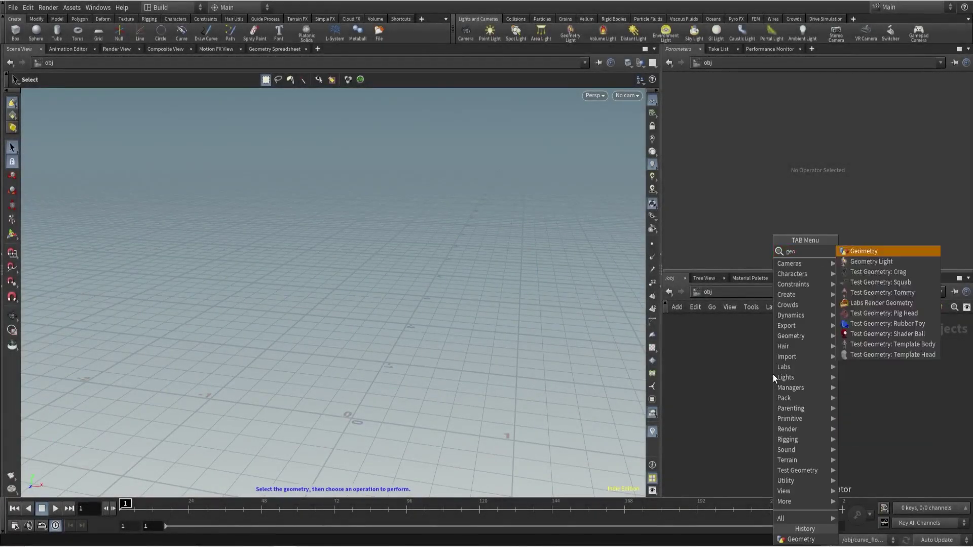
{"action": "key", "text": "Escape"}
{"action": "key", "text": "Tab"}
{"action": "type", "text": "line"}
{"action": "key", "text": "Return"}
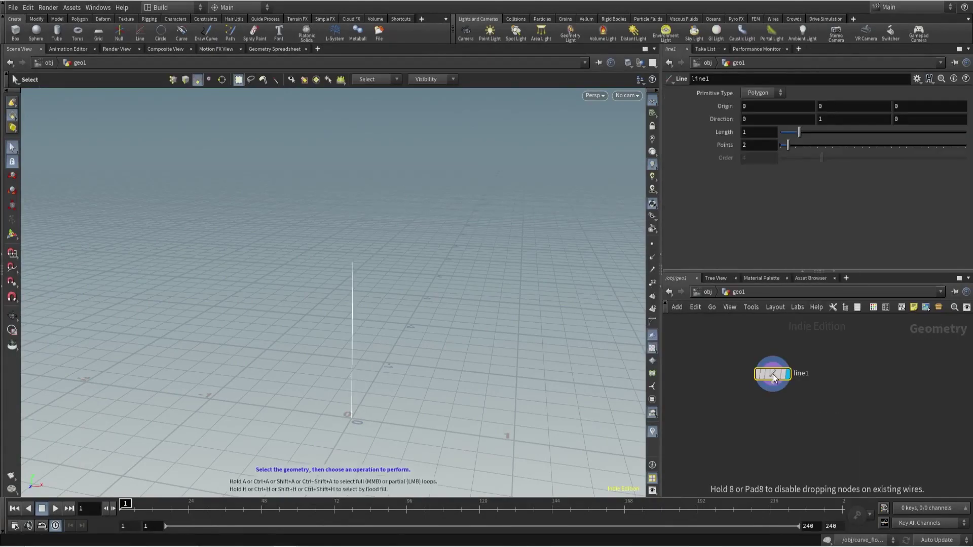
{"action": "left_click", "coordinate": [773, 377]}
Step: Add a PolyWire node fed by the line and display the resulting tube
{"action": "key", "text": "Tab"}
{"action": "key", "text": "Escape"}
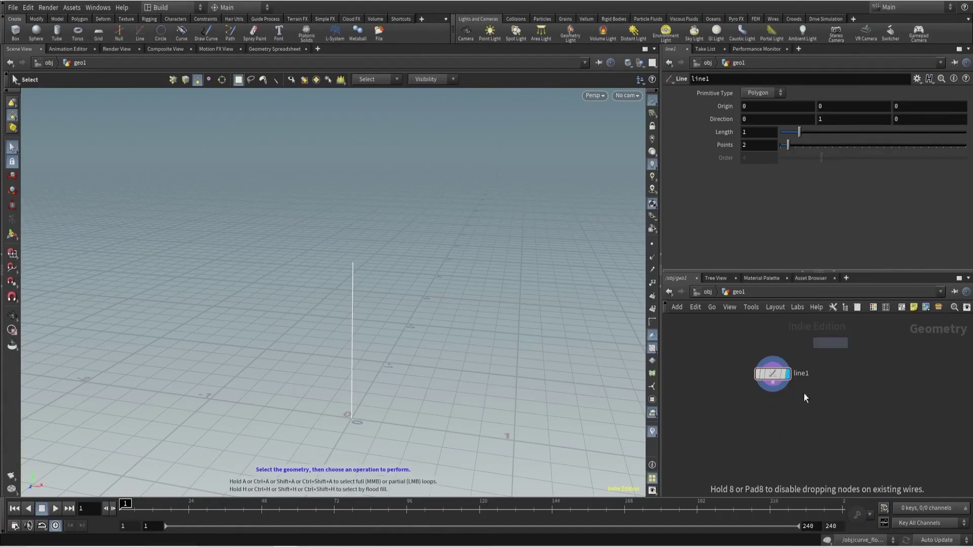
{"action": "key", "text": "Tab"}
{"action": "type", "text": "polywire"}
{"action": "key", "text": "Return"}
{"action": "left_click", "coordinate": [773, 435]}
{"action": "left_click_drag", "start_coordinate": [524, 322], "coordinate": [428, 284], "text": "alt"}
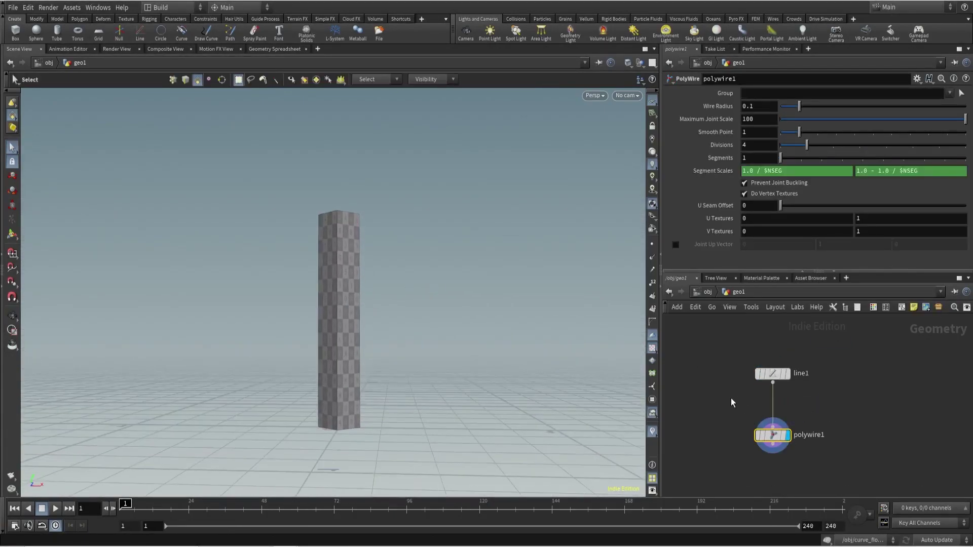
Step: Insert a Resample node between the Line and PolyWire nodes and enable its Curve U Attribute output
{"action": "key", "text": "Tab"}
{"action": "mouse_move", "coordinate": [760, 419]}
{"action": "left_click", "coordinate": [846, 128]}
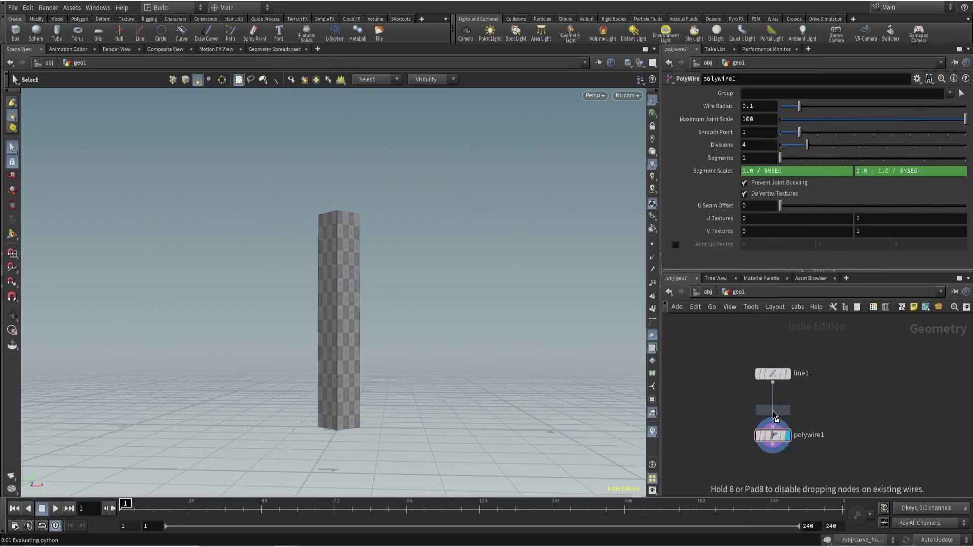
{"action": "left_click", "coordinate": [772, 411]}
{"action": "key", "text": "l"}
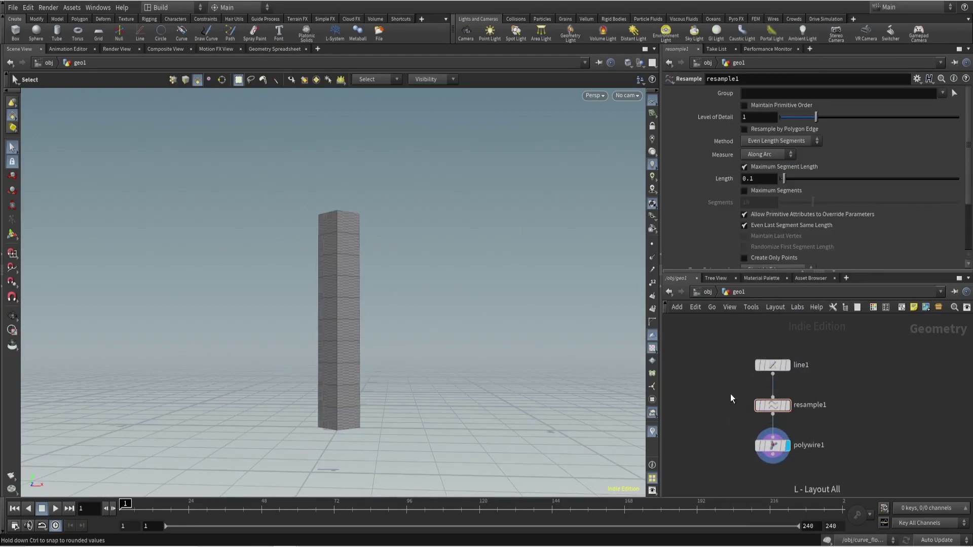
{"action": "scroll", "coordinate": [717, 214], "scroll_direction": "down", "scroll_amount": 4}
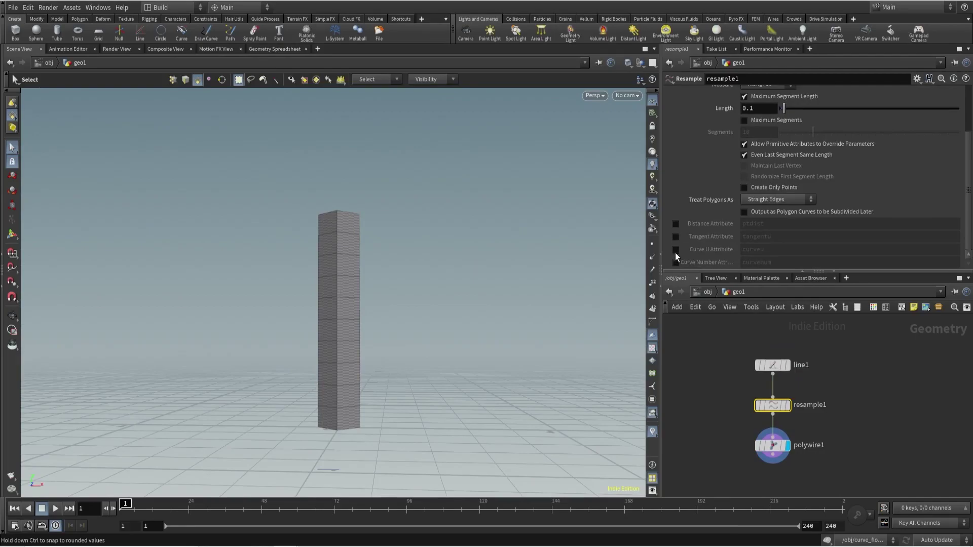
{"action": "left_click", "coordinate": [675, 250]}
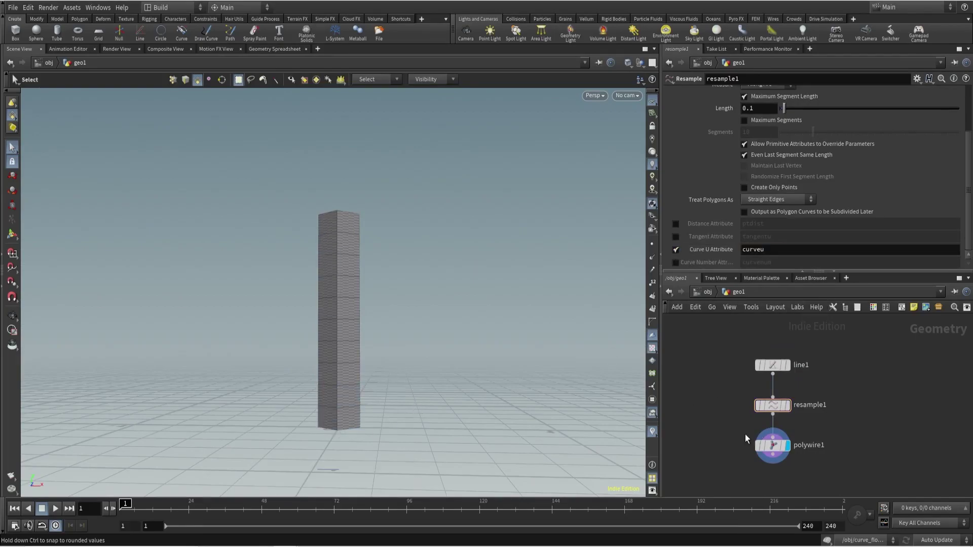
{"action": "left_click", "coordinate": [772, 445]}
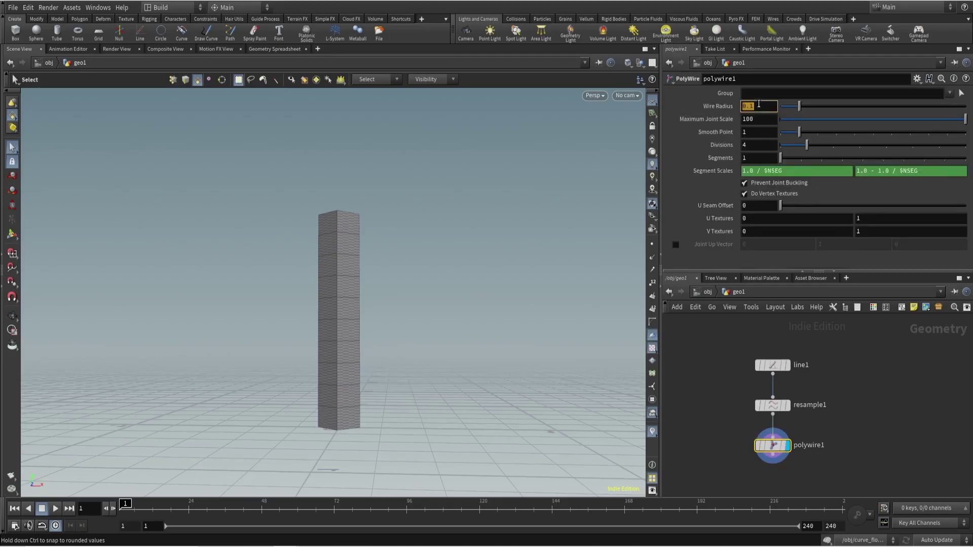
{"action": "type", "text": "@curveu"}
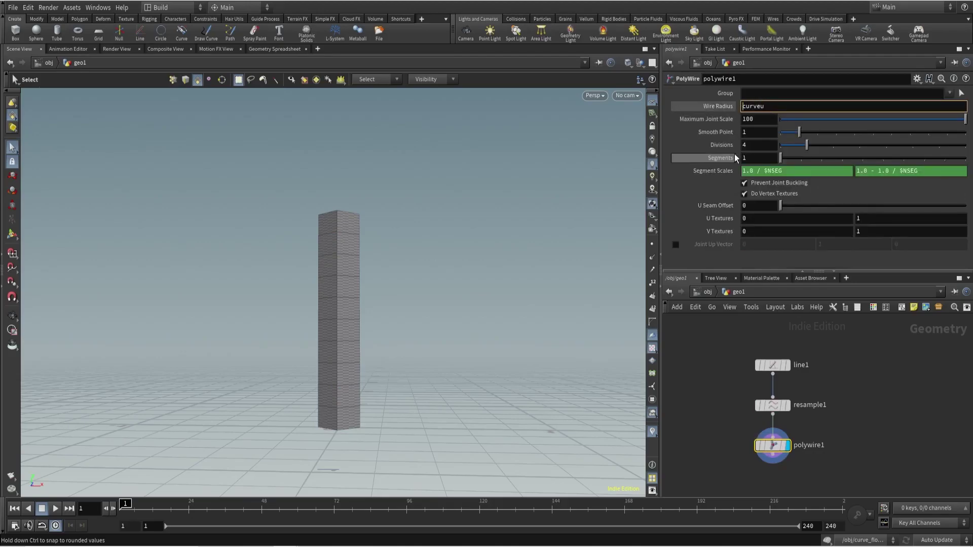
{"action": "key", "text": "Return"}
{"action": "left_click", "coordinate": [715, 106]}
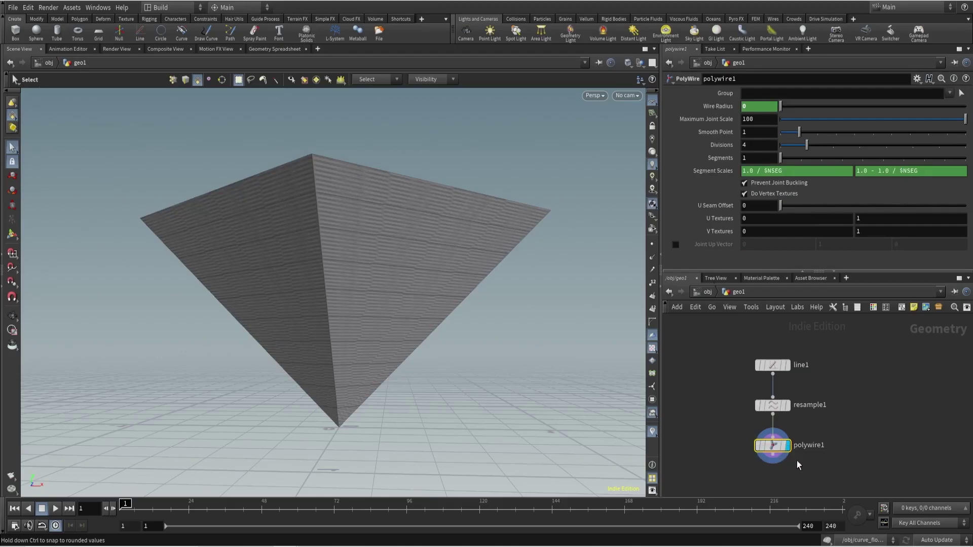
Step: Set the Line node's length to 4
{"action": "left_click_drag", "start_coordinate": [734, 345], "coordinate": [812, 372]}
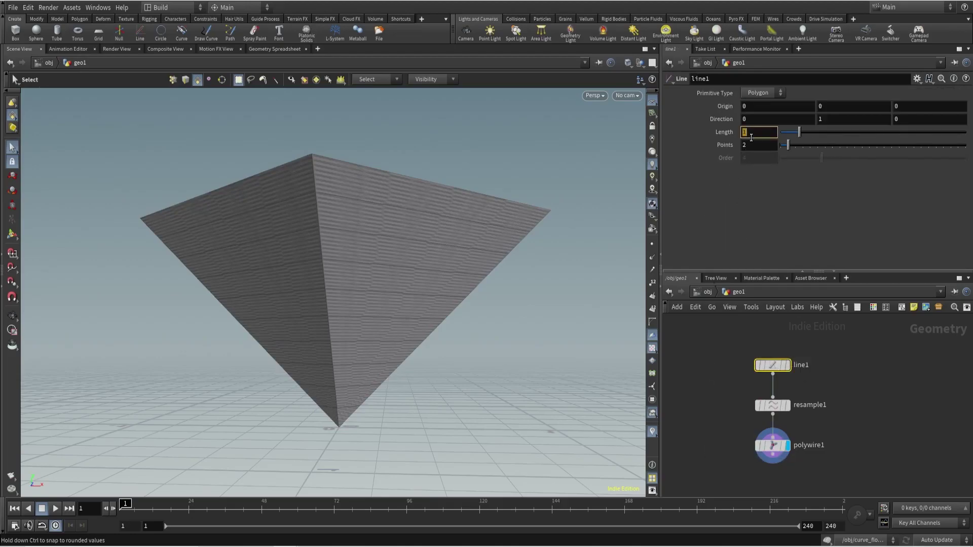
{"action": "type", "text": "4"}
{"action": "key", "text": "Return"}
Step: Create a new camera from a view framing the whole cone, return inside the geometry object and save the scene
{"action": "scroll", "coordinate": [337, 332], "scroll_direction": "down", "scroll_amount": 5}
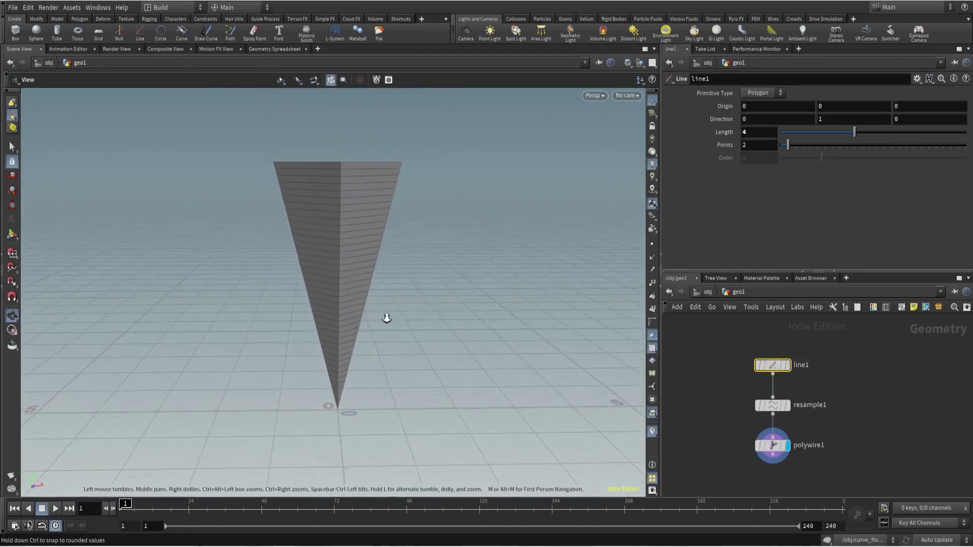
{"action": "left_click", "coordinate": [626, 96]}
{"action": "left_click", "coordinate": [634, 127]}
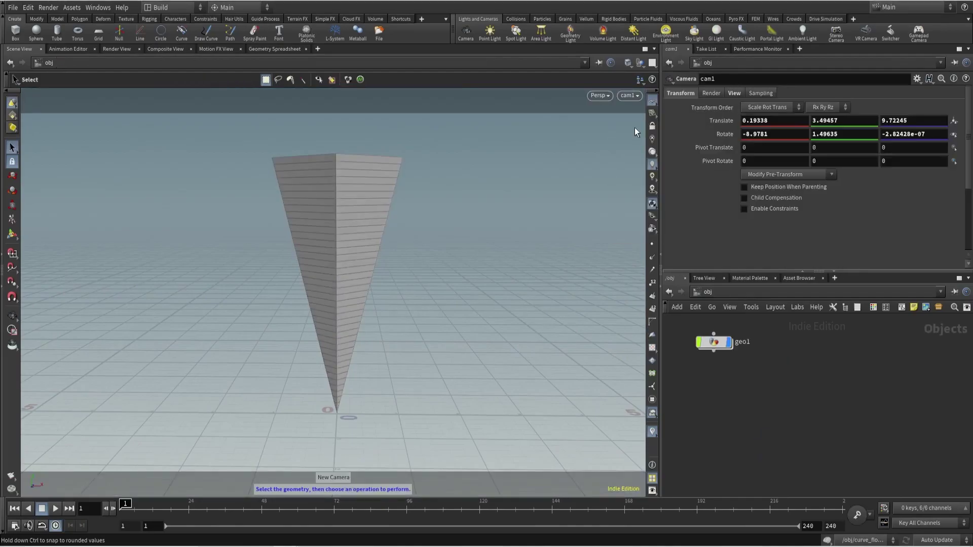
{"action": "double_click", "coordinate": [806, 412]}
{"action": "key", "text": "ctrl+s"}
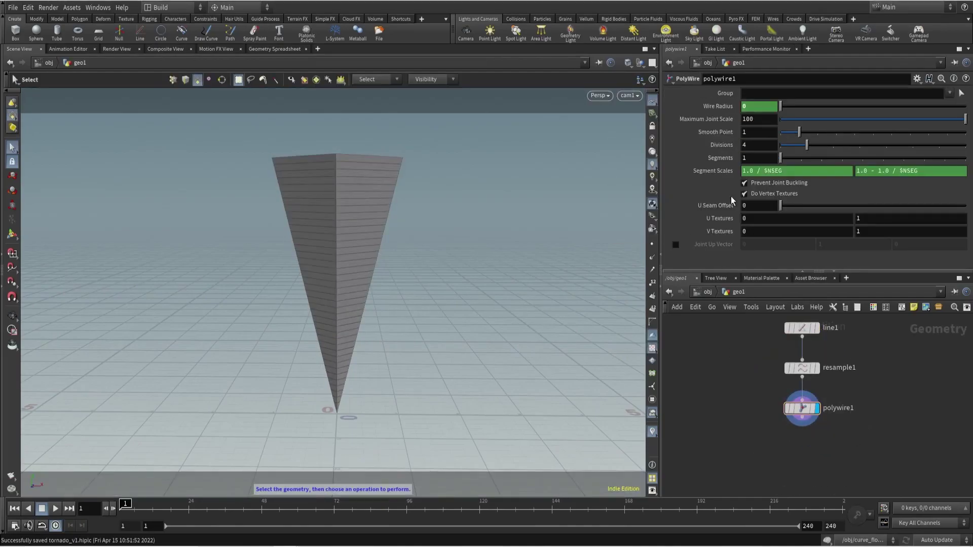
Step: Set the PolyWire divisions to 16 and add a displayed Points from Volume node fed by PolyWire
{"action": "key", "text": "Return"}
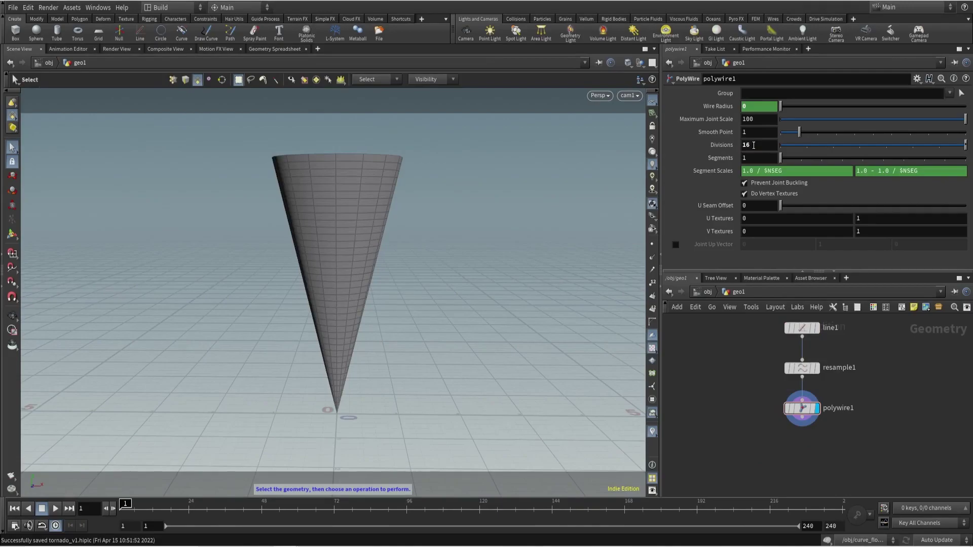
{"action": "key", "text": "l"}
{"action": "key", "text": "Tab"}
{"action": "type", "text": "pointv"}
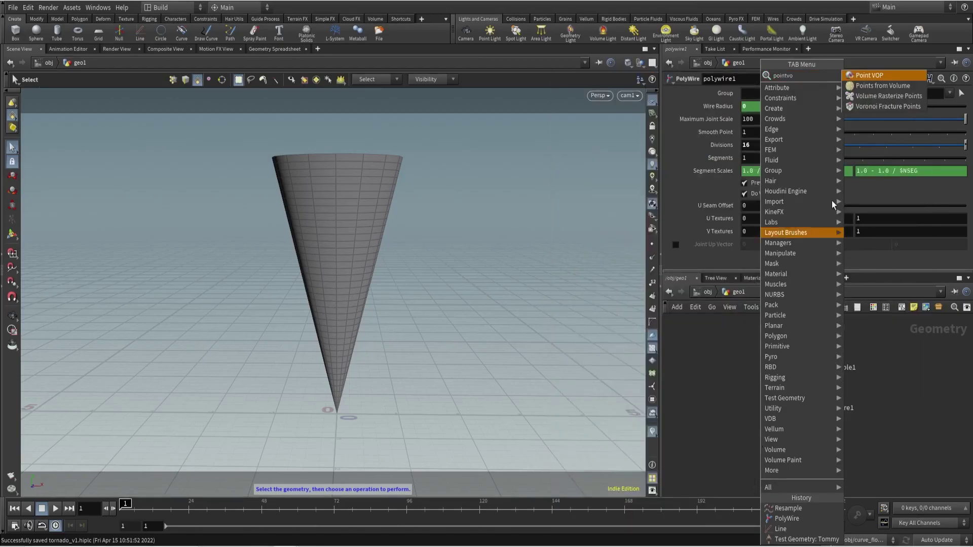
{"action": "left_click", "coordinate": [883, 86]}
{"action": "left_click", "coordinate": [803, 455]}
{"action": "left_click", "coordinate": [816, 454]}
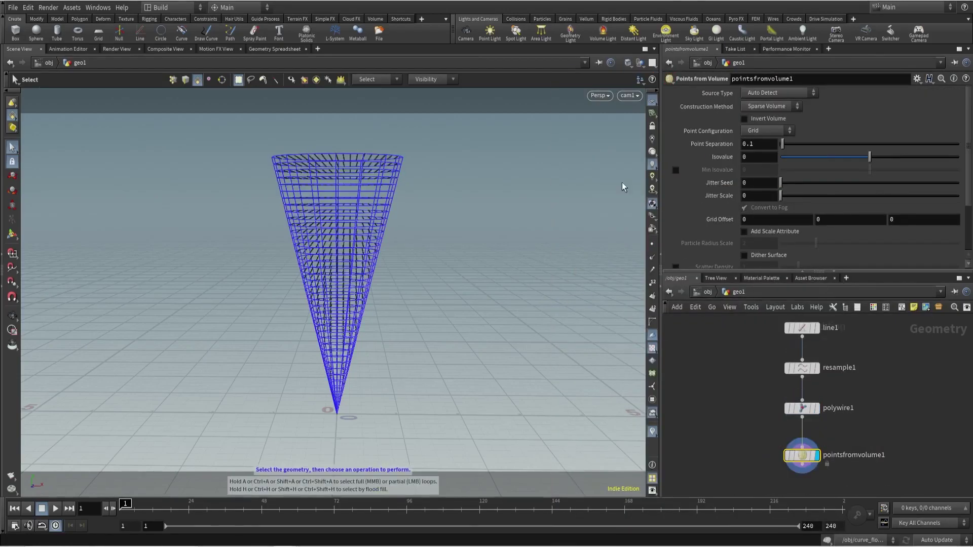
Step: Set the Points from Volume jitter scale to 1 and the point separation to 0.05
{"action": "type", "text": "1"}
{"action": "key", "text": "Return"}
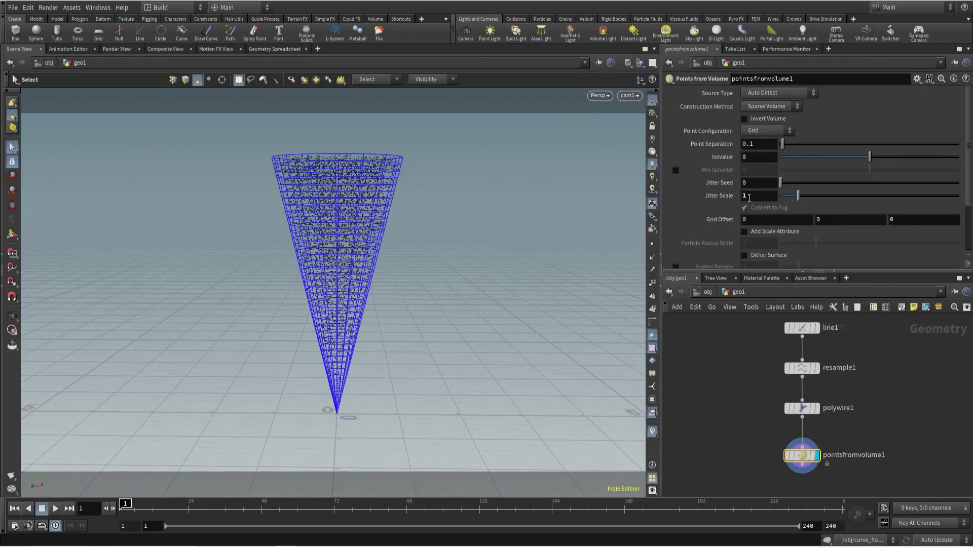
{"action": "type", "text": "05"}
{"action": "key", "text": "Return"}
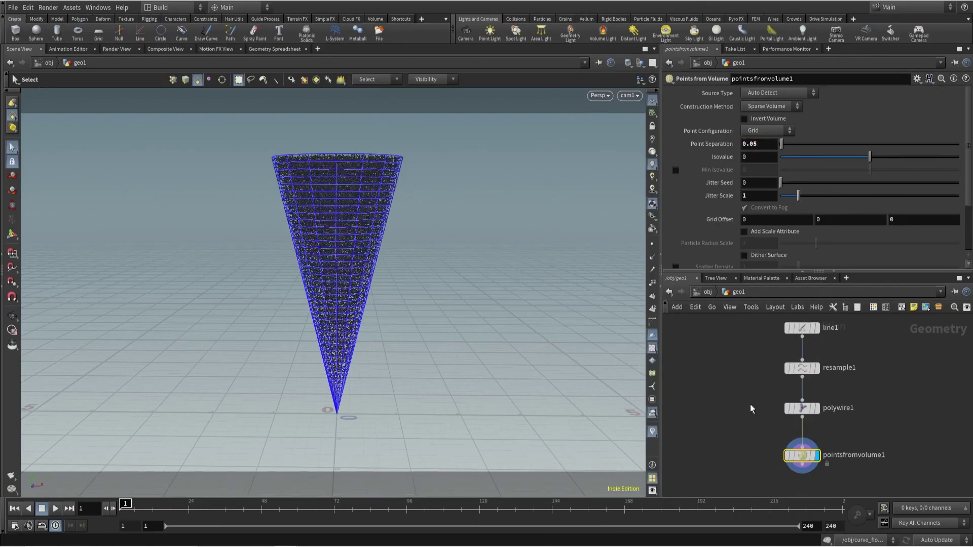
Step: Add a Transform node after the Points from Volume node
{"action": "key", "text": "l"}
{"action": "mouse_move", "coordinate": [813, 461]}
{"action": "key", "text": "Tab"}
{"action": "left_click", "coordinate": [704, 279]}
{"action": "left_click", "coordinate": [812, 464]}
{"action": "left_click_drag", "start_coordinate": [812, 411], "coordinate": [812, 459]}
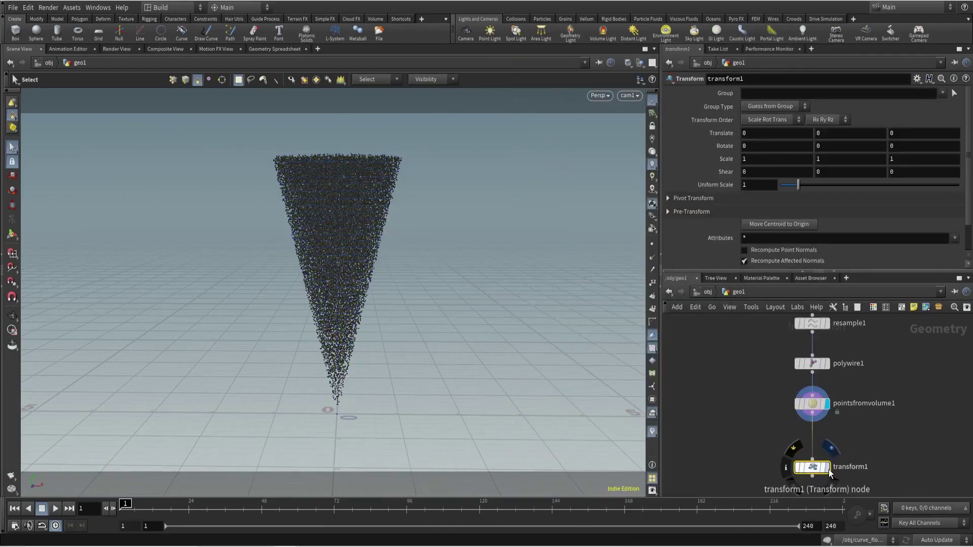
Step: Set the Transform's Y rotation to $F*10, play the animation and return to the first frame
{"action": "left_click", "coordinate": [823, 148]}
{"action": "type", "text": "$F"}
{"action": "key", "text": "Return"}
{"action": "left_click", "coordinate": [55, 509]}
{"action": "left_click", "coordinate": [831, 147]}
{"action": "type", "text": "*1"}
{"action": "key", "text": "Return"}
{"action": "key", "text": "ctrl+Left"}
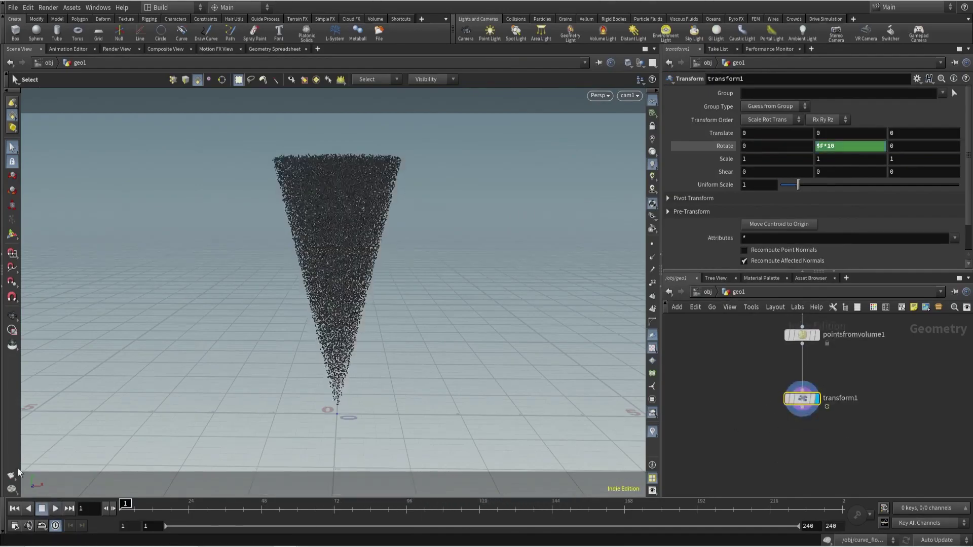
Step: Insert a Mountain node with animated noise between Points from Volume and Transform, and preview the combined motion
{"action": "key", "text": "Tab"}
{"action": "type", "text": "trail"}
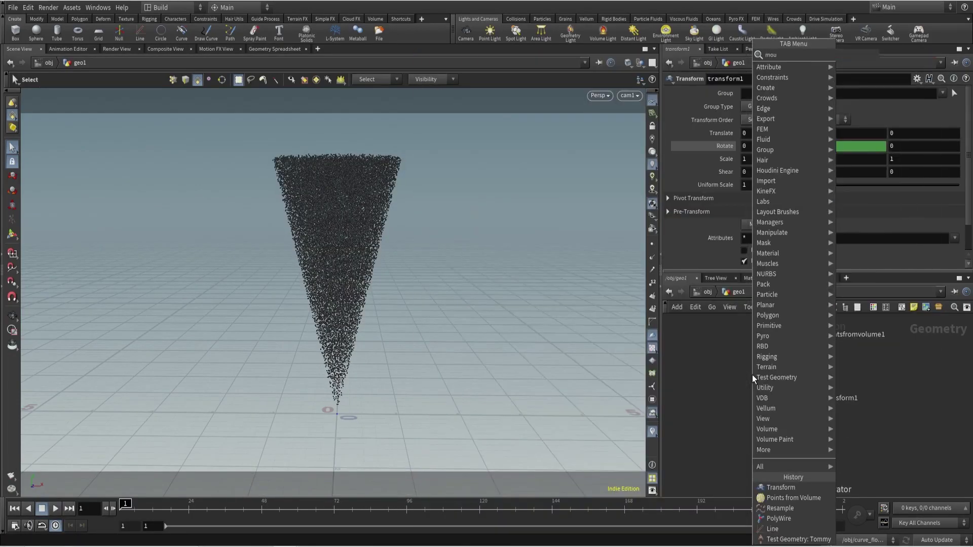
{"action": "key", "text": "Return"}
{"action": "left_click", "coordinate": [802, 367]}
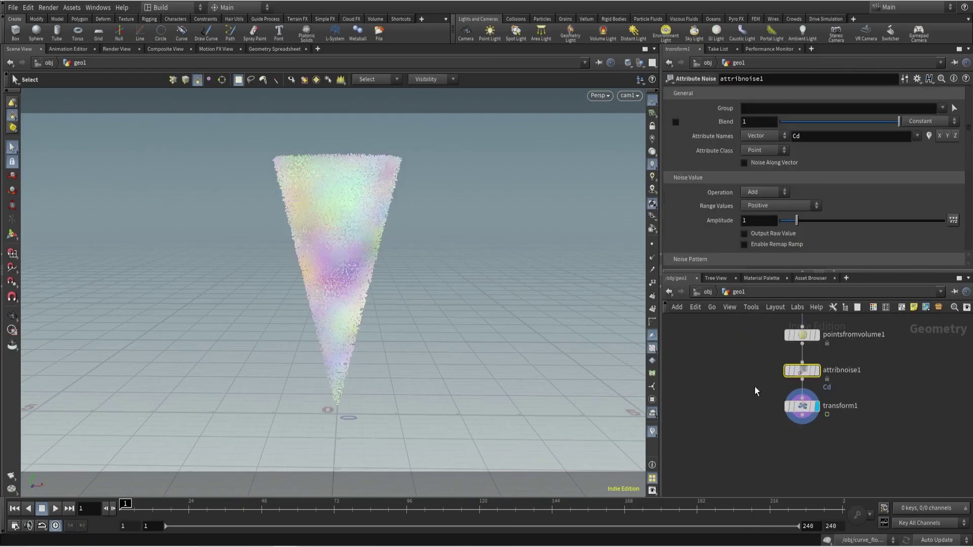
{"action": "left_click", "coordinate": [814, 405]}
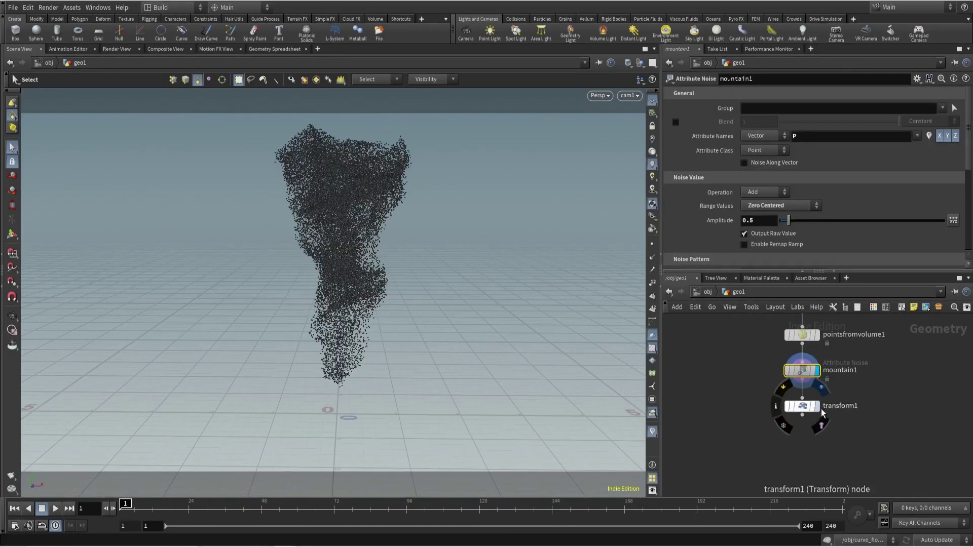
{"action": "left_click", "coordinate": [802, 405]}
{"action": "key", "text": "Up"}
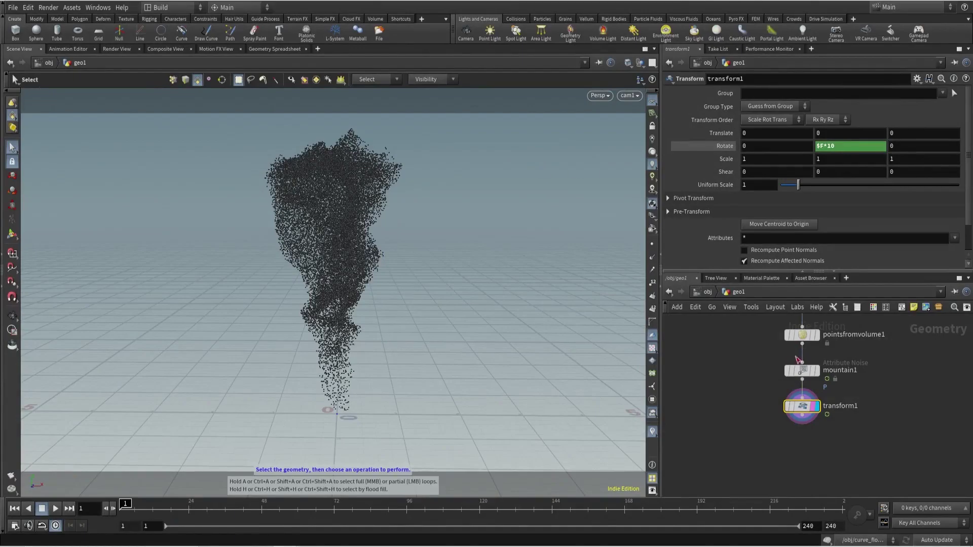
Step: Delete the Mountain and Transform nodes and save the scene
{"action": "left_click_drag", "start_coordinate": [724, 350], "coordinate": [878, 454]}
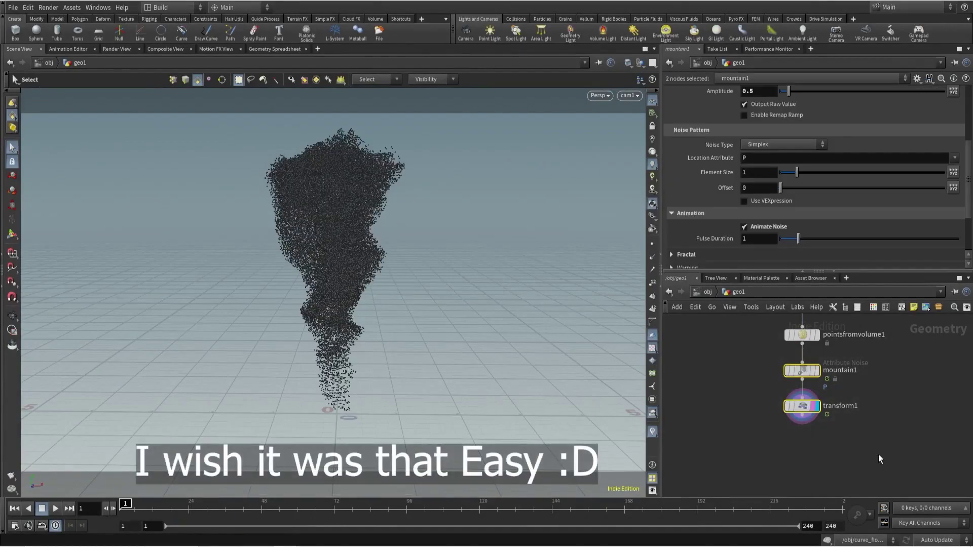
{"action": "key", "text": "Delete"}
{"action": "key", "text": "ctrl+s"}
Step: Inspect the point cone from above, and switch the display to the PolyWire cone
{"action": "key", "text": "Escape"}
{"action": "left_click_drag", "start_coordinate": [328, 219], "coordinate": [284, 365]}
{"action": "key", "text": "s"}
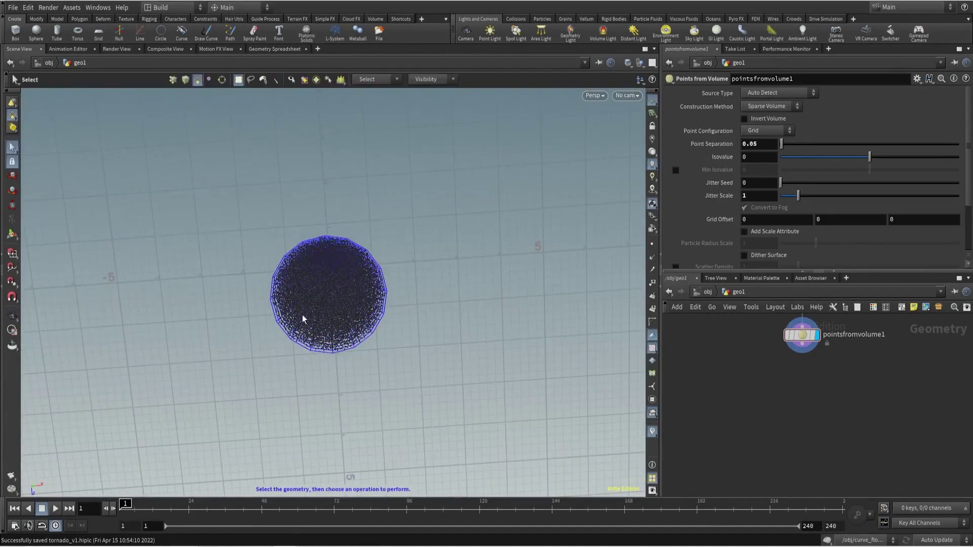
{"action": "key", "text": "Escape"}
{"action": "left_click_drag", "start_coordinate": [423, 369], "coordinate": [404, 219]}
{"action": "key", "text": "s"}
{"action": "left_click", "coordinate": [798, 348]}
{"action": "left_click", "coordinate": [798, 349]}
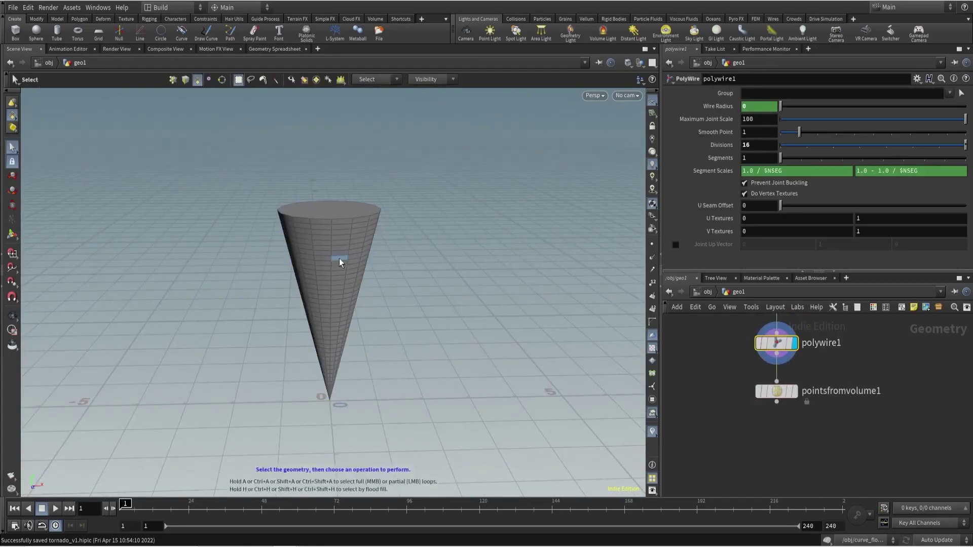
Step: Add a Point VOP node fed by PolyWire and rename it create_v
{"action": "middle_click_drag", "start_coordinate": [920, 384], "coordinate": [870, 391]}
{"action": "key", "text": "Tab"}
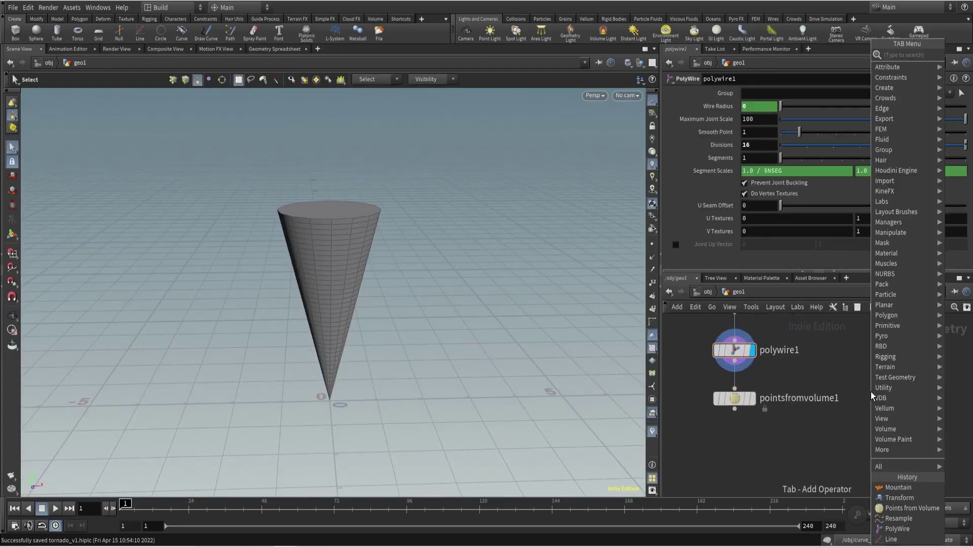
{"action": "type", "text": "attrib vop"}
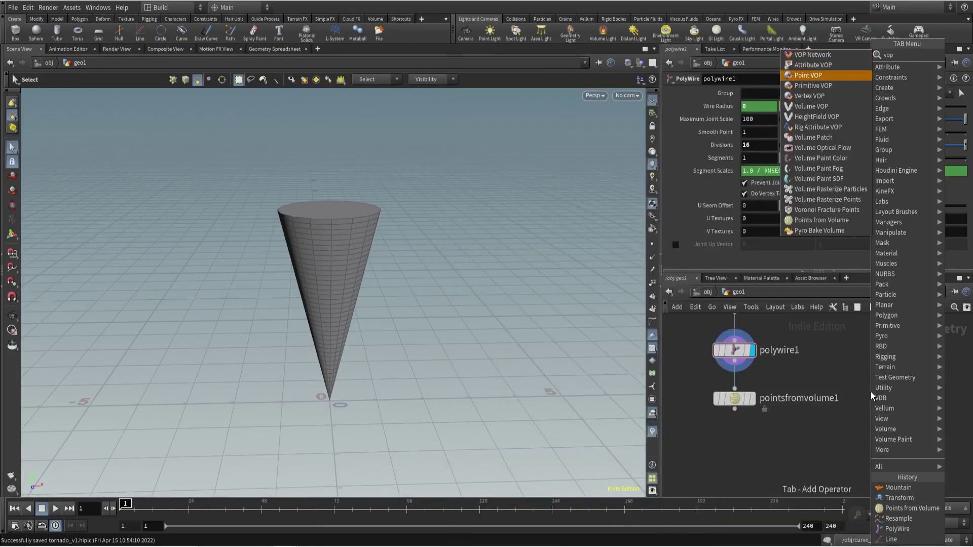
{"action": "key", "text": "Return"}
{"action": "left_click", "coordinate": [881, 400]}
{"action": "double_click", "coordinate": [926, 398]}
{"action": "type", "text": "cre"}
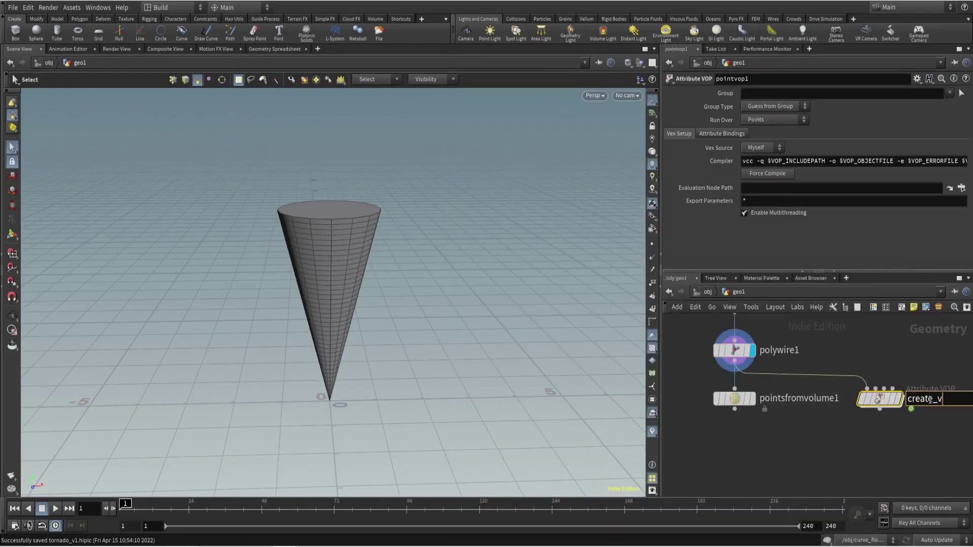
{"action": "type", "text": "ate_v"}
{"action": "key", "text": "Return"}
Step: Inside create_v, connect N from the global parameters to N on the output node, and display the cone's point normals
{"action": "double_click", "coordinate": [892, 399]}
{"action": "left_click_drag", "start_coordinate": [730, 376], "coordinate": [881, 348]}
{"action": "left_click", "coordinate": [896, 351]}
{"action": "left_click", "coordinate": [653, 269]}
{"action": "scroll", "coordinate": [495, 228], "scroll_direction": "up", "scroll_amount": 5}
{"action": "left_click_drag", "start_coordinate": [144, 87], "coordinate": [599, 457]}
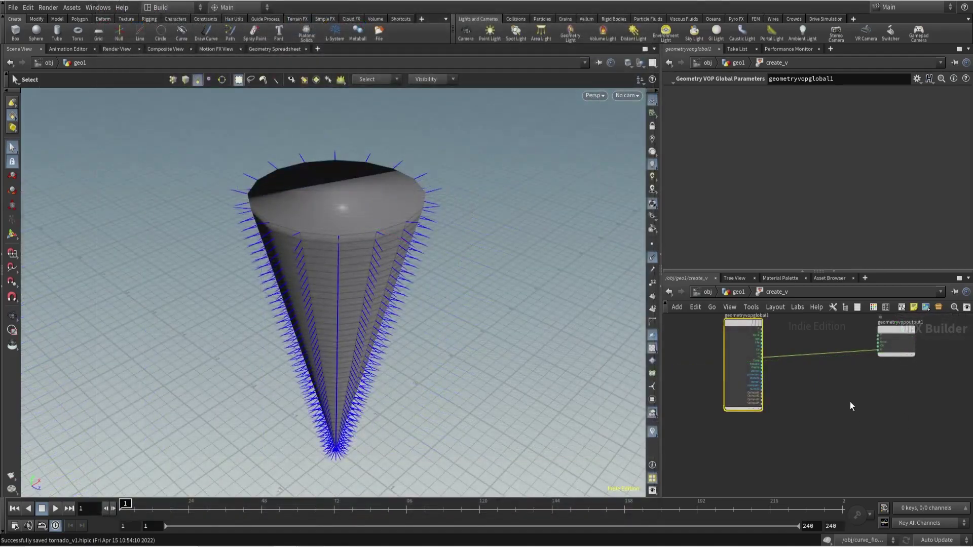
Step: Add a Cross Product node in create_v and connect N from the global parameters to its vec1 input
{"action": "key", "text": "Tab"}
{"action": "type", "text": "cro"}
{"action": "key", "text": "Return"}
{"action": "left_click", "coordinate": [850, 402]}
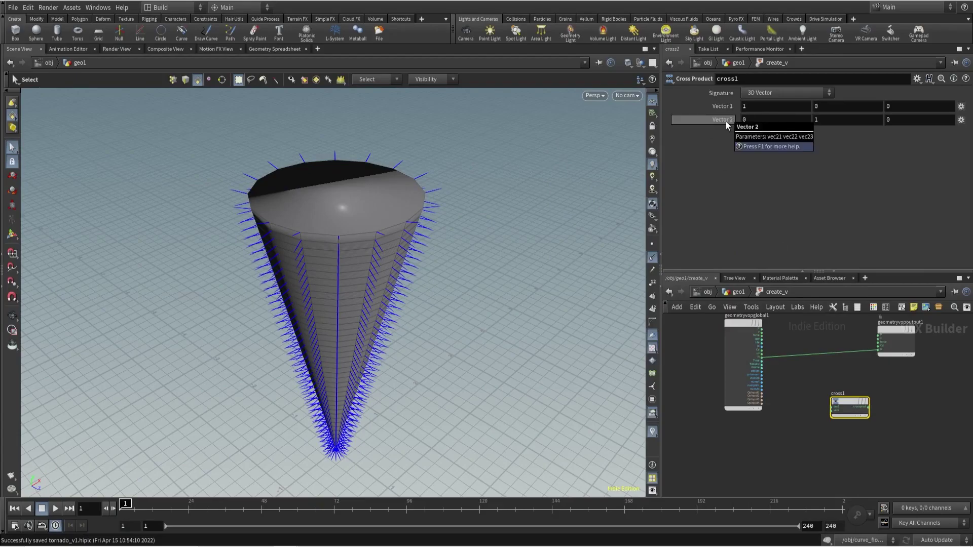
{"action": "scroll", "coordinate": [777, 388], "scroll_direction": "up", "scroll_amount": 4}
{"action": "left_click", "coordinate": [905, 451]}
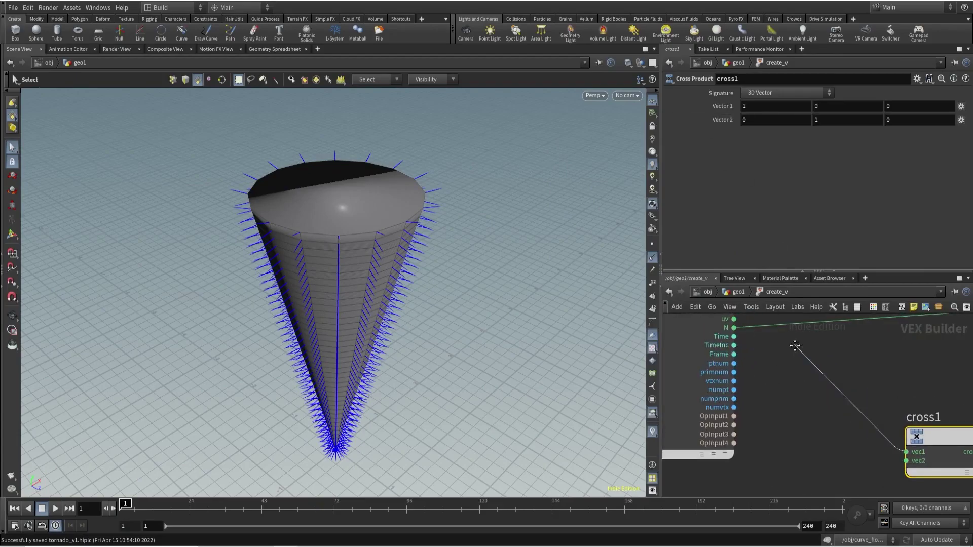
{"action": "left_click", "coordinate": [737, 357]}
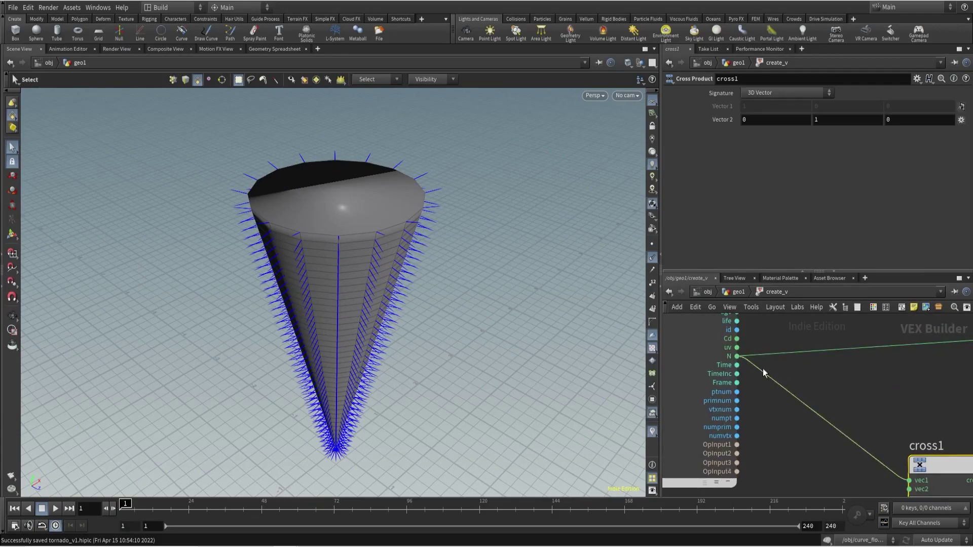
Step: Connect the cross product's result to N on the output node and inspect the cone's normals from above
{"action": "scroll", "coordinate": [749, 365], "scroll_direction": "down", "scroll_amount": 3}
{"action": "left_click_drag", "start_coordinate": [868, 417], "coordinate": [804, 424]}
{"action": "left_click", "coordinate": [837, 341]}
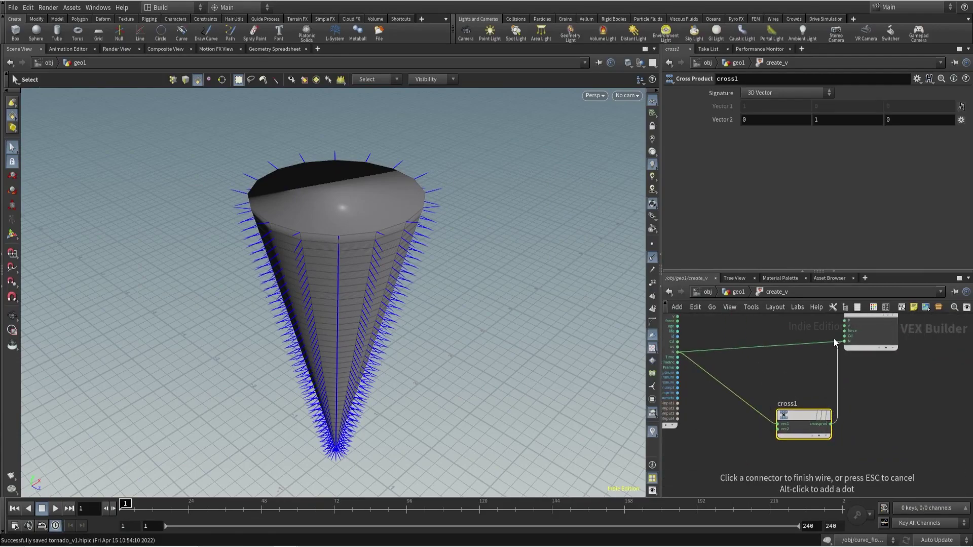
{"action": "left_click", "coordinate": [833, 424]}
{"action": "key", "text": "Escape"}
{"action": "left_click_drag", "start_coordinate": [436, 263], "coordinate": [431, 354]}
{"action": "key", "text": "s"}
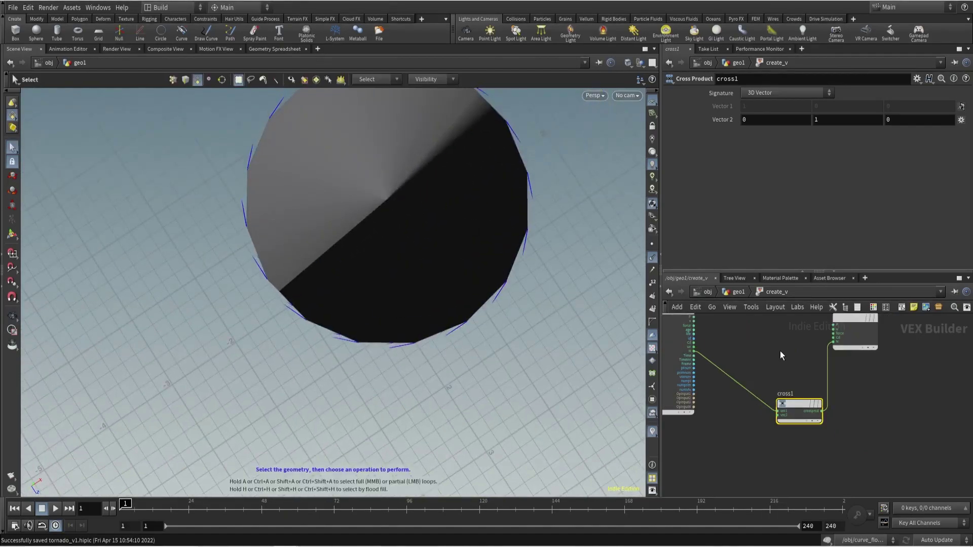
Step: Reroute the cross product's result to v on the output node, and display the velocity trails at the geo1 level
{"action": "scroll", "coordinate": [780, 350], "scroll_direction": "up", "scroll_amount": 2}
{"action": "left_click_drag", "start_coordinate": [844, 409], "coordinate": [854, 361]}
{"action": "left_click", "coordinate": [738, 292]}
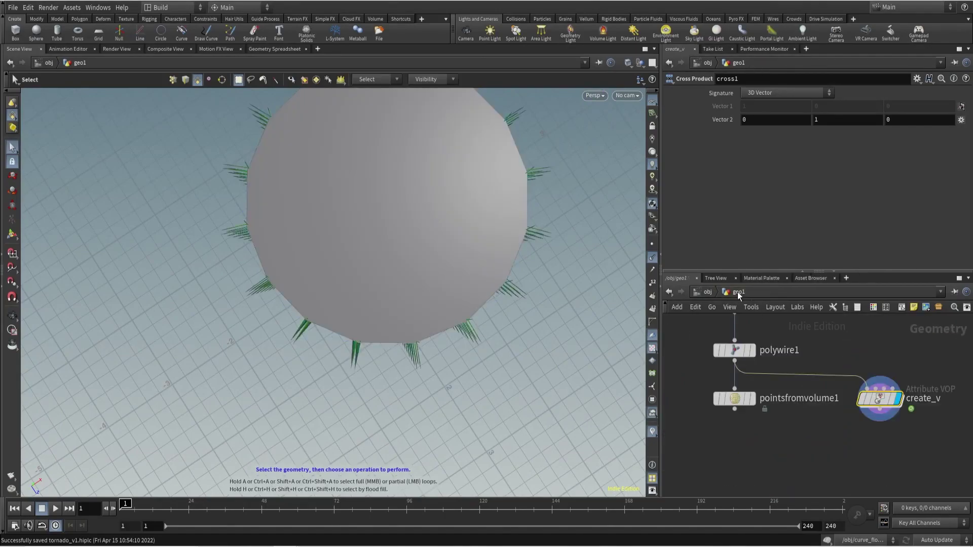
{"action": "middle_click", "coordinate": [862, 399]}
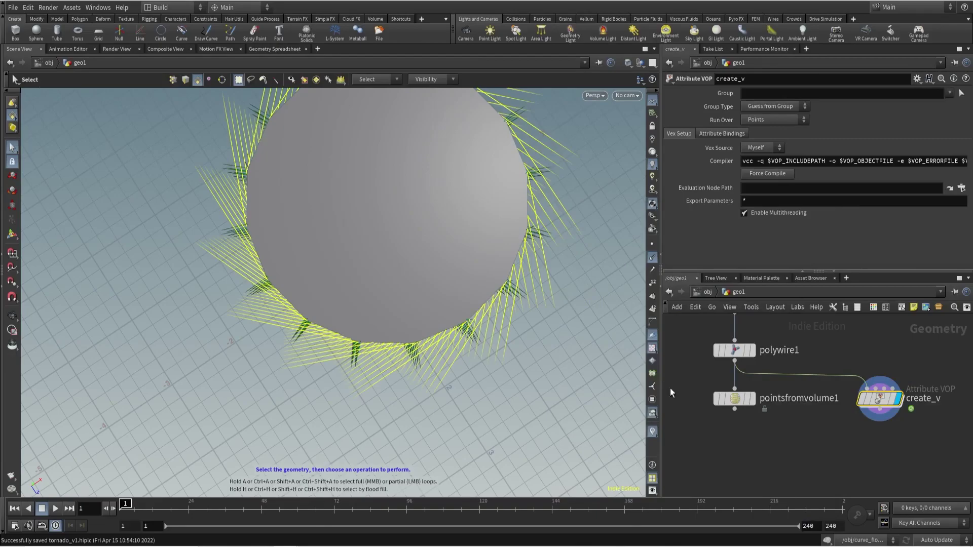
{"action": "key", "text": "Escape"}
{"action": "left_click_drag", "start_coordinate": [468, 255], "coordinate": [469, 293]}
{"action": "scroll", "coordinate": [831, 441], "scroll_direction": "down", "scroll_amount": 2}
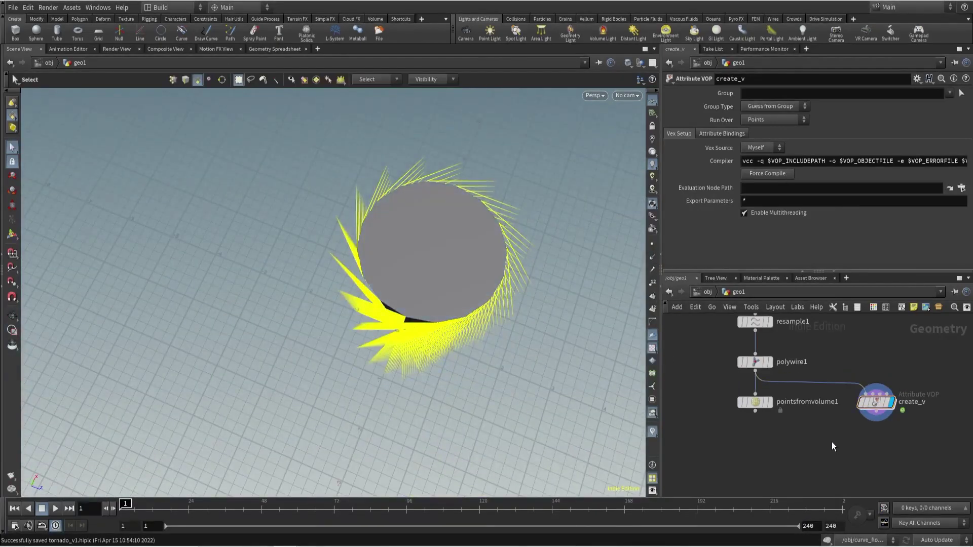
Step: Add an Attribute Transfer node with pointsfromvolume1 as its first input and create_v as its second
{"action": "key", "text": "Tab"}
{"action": "left_click", "coordinate": [660, 163]}
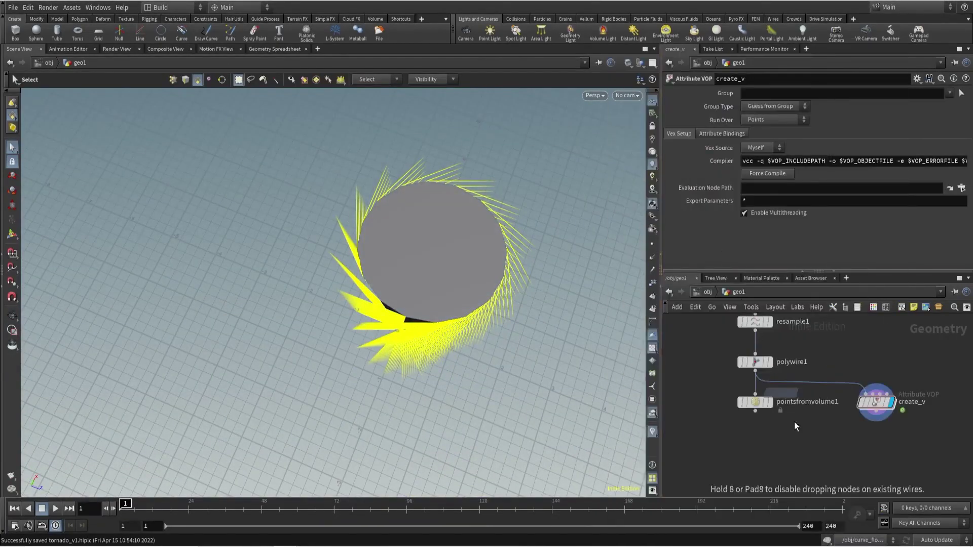
{"action": "left_click", "coordinate": [774, 415]}
{"action": "left_click", "coordinate": [769, 401]}
{"action": "left_click", "coordinate": [755, 410]}
{"action": "left_click", "coordinate": [802, 450]}
{"action": "left_click", "coordinate": [876, 411]}
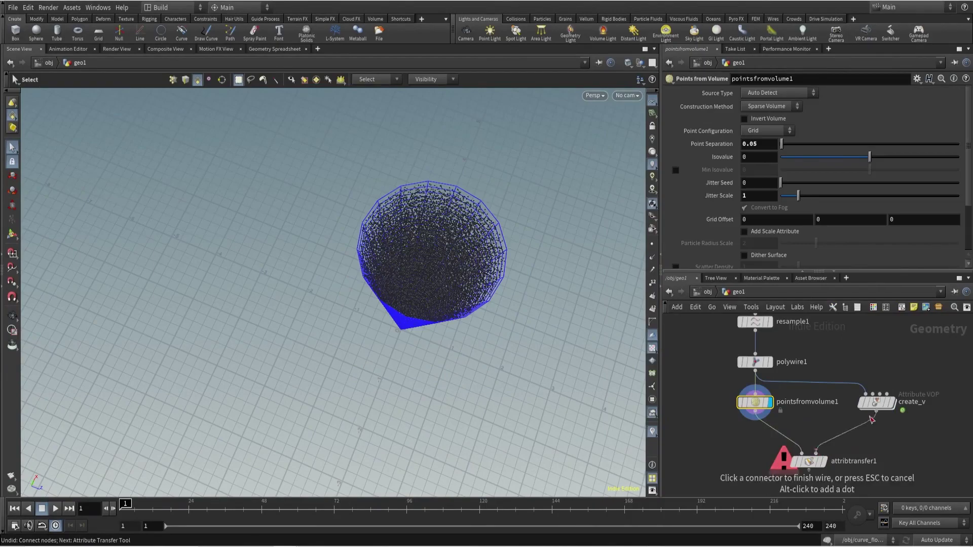
{"action": "left_click", "coordinate": [815, 450]}
Step: Display the Attribute Transfer, limit it to the point attribute v and turn off its distance threshold
{"action": "left_click", "coordinate": [824, 462]}
{"action": "left_click", "coordinate": [808, 462]}
{"action": "left_click", "coordinate": [961, 187]}
{"action": "left_click", "coordinate": [941, 200]}
{"action": "left_click", "coordinate": [676, 174]}
{"action": "left_click", "coordinate": [706, 148]}
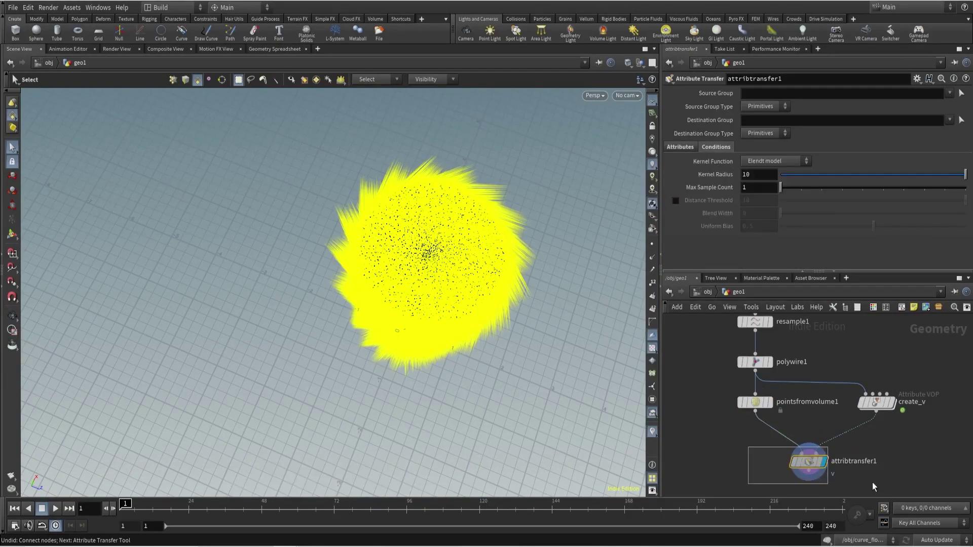
Step: Rename the Attribute Transfer node to attribtransfer_v and save the scene
{"action": "scroll", "coordinate": [867, 461], "scroll_direction": "up", "scroll_amount": 2}
{"action": "double_click", "coordinate": [876, 458]}
{"action": "key", "text": "BackSpace"}
{"action": "type", "text": "_v"}
{"action": "key", "text": "Return"}
{"action": "key", "text": "Escape"}
{"action": "left_click_drag", "start_coordinate": [355, 238], "coordinate": [334, 324]}
{"action": "key", "text": "s"}
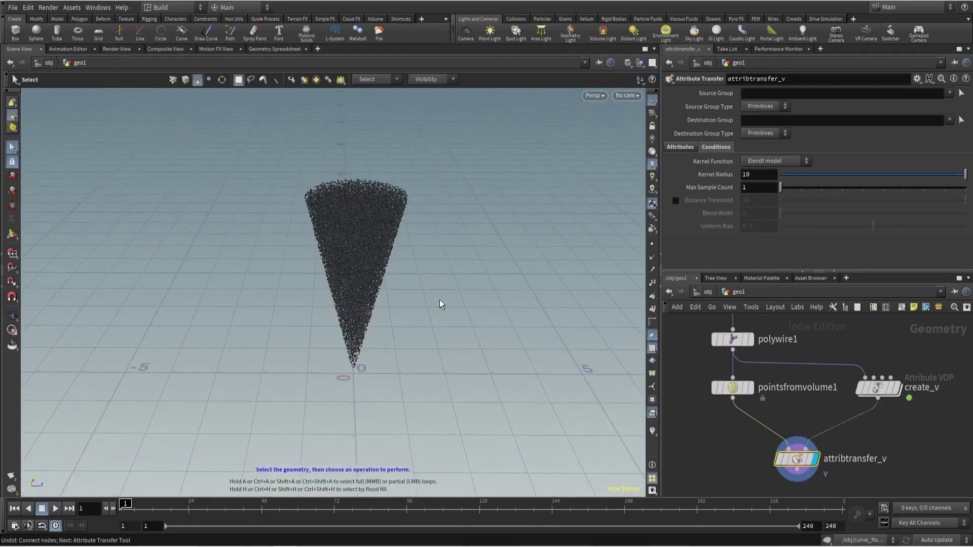
{"action": "middle_click_drag", "start_coordinate": [725, 451], "coordinate": [756, 416]}
{"action": "scroll", "coordinate": [753, 416], "scroll_direction": "down", "scroll_amount": 3}
{"action": "key", "text": "ctrl+s"}
Step: Add a Point Wrangle fed by attribtransfer_v with the expression @P += @v *$F/10; and display it
{"action": "key", "text": "Tab"}
{"action": "type", "text": "pointw"}
{"action": "key", "text": "Return"}
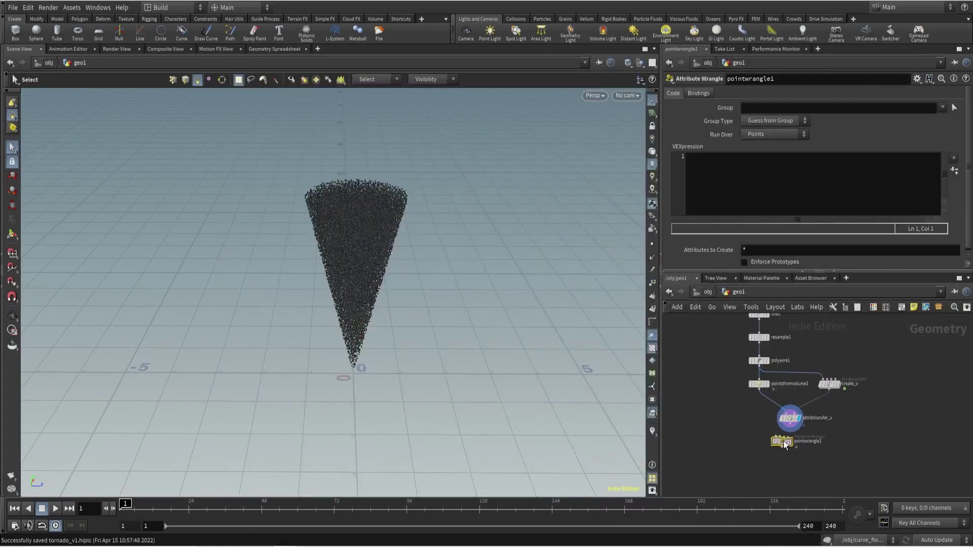
{"action": "left_click", "coordinate": [776, 434]}
{"action": "left_click", "coordinate": [756, 190]}
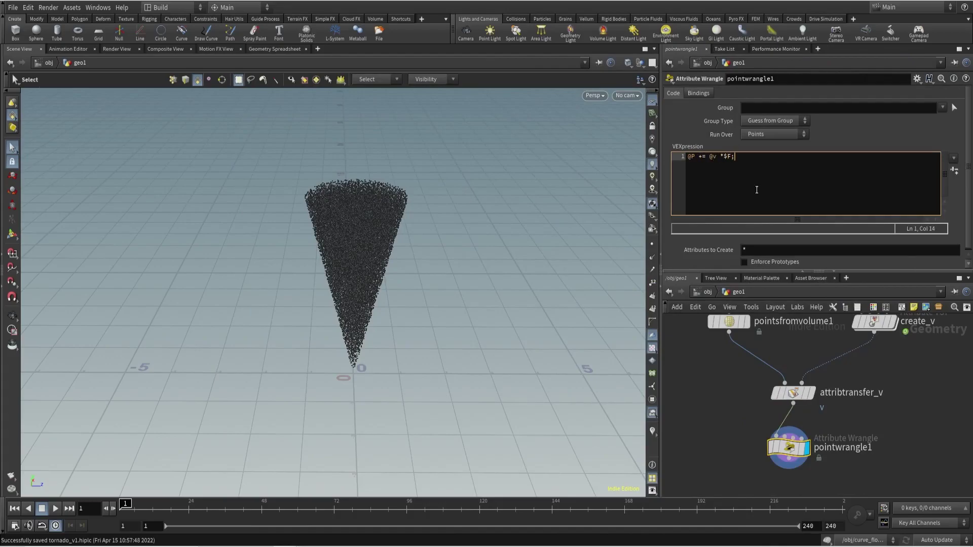
{"action": "type", "text": "@P += @v *$F;"}
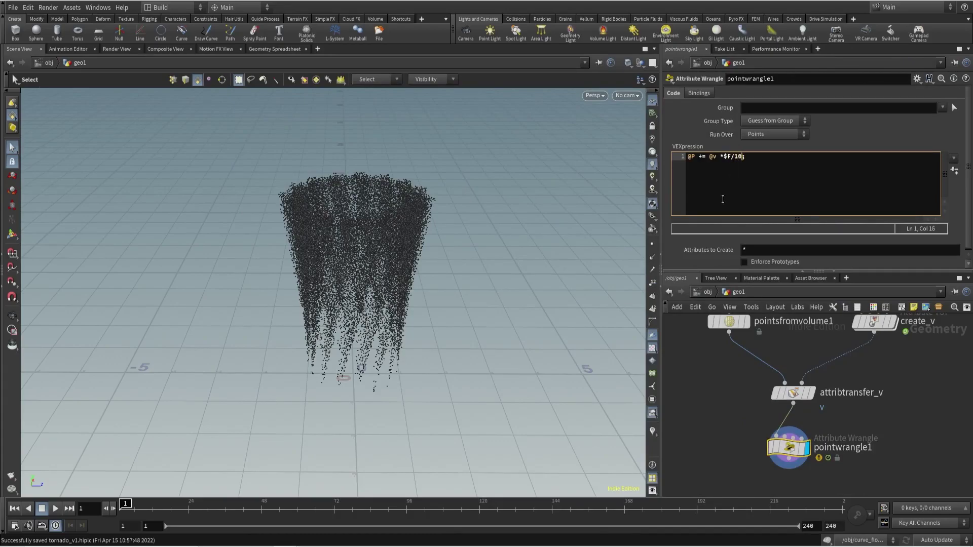
Step: Play back the moving points, delete the Point Wrangle node and save the scene
{"action": "left_click", "coordinate": [56, 511]}
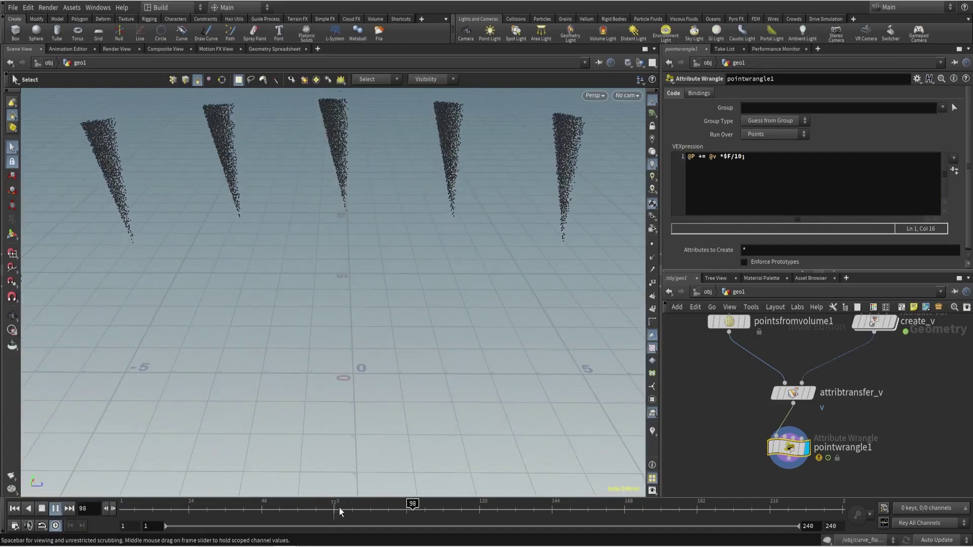
{"action": "left_click", "coordinate": [41, 508]}
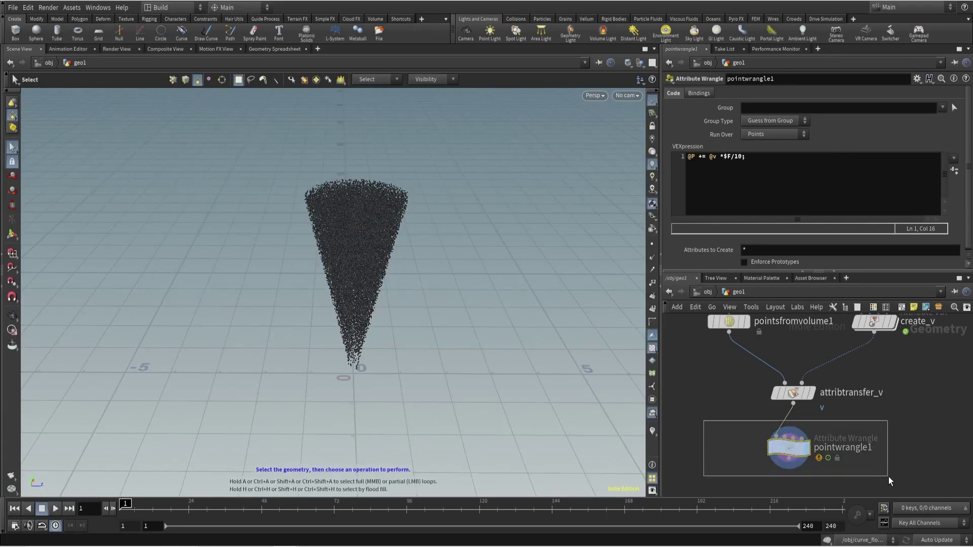
{"action": "key", "text": "Delete"}
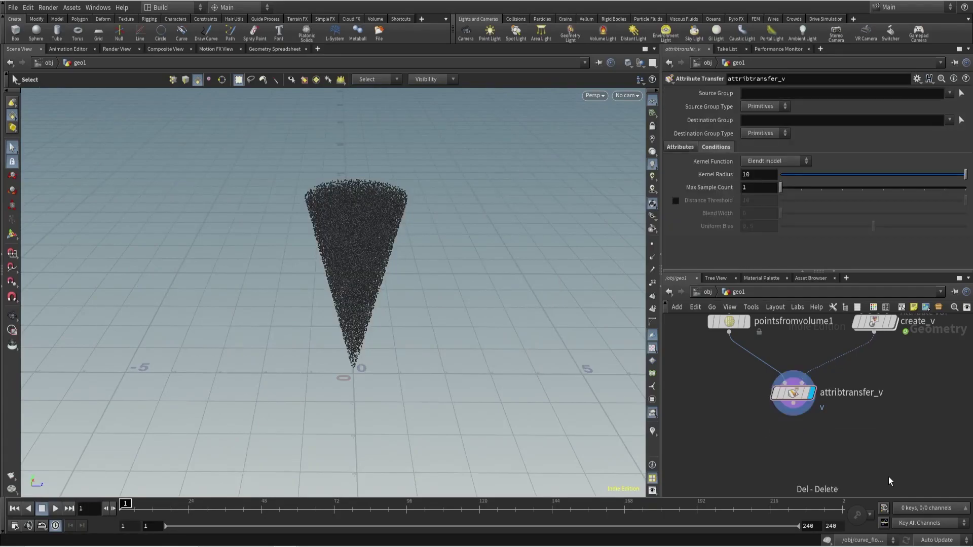
{"action": "key", "text": "ctrl+s"}
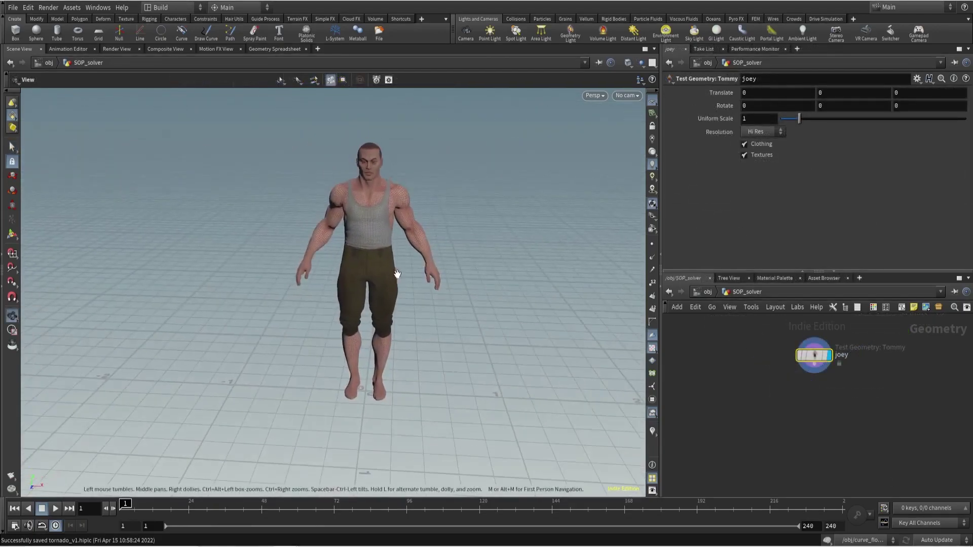
Step: In the SOP_solver network, add a Point Wrangle fed by joey, align the nodes and display the wrangle
{"action": "key", "text": "Tab"}
{"action": "type", "text": "wrangle"}
{"action": "key", "text": "Return"}
{"action": "left_click", "coordinate": [731, 410]}
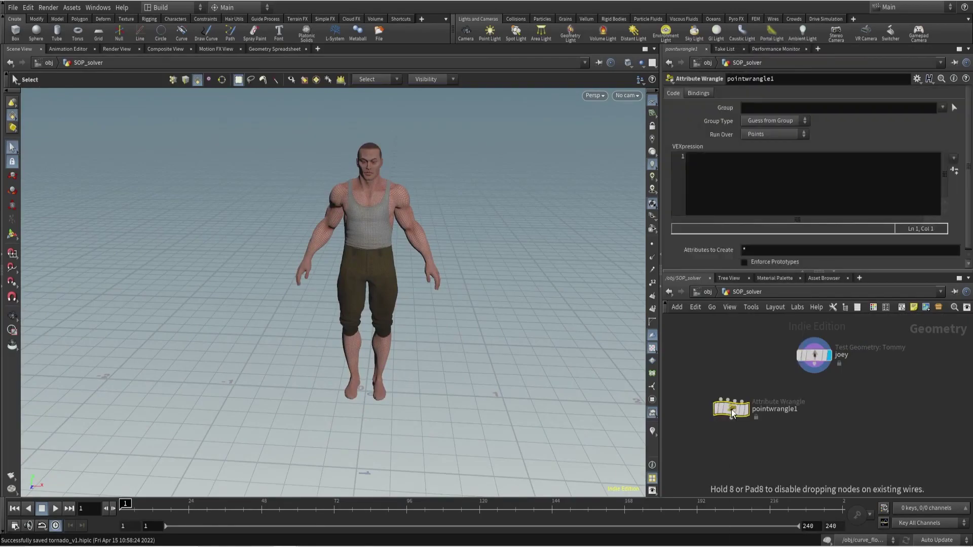
{"action": "left_click_drag", "start_coordinate": [722, 395], "coordinate": [814, 359]}
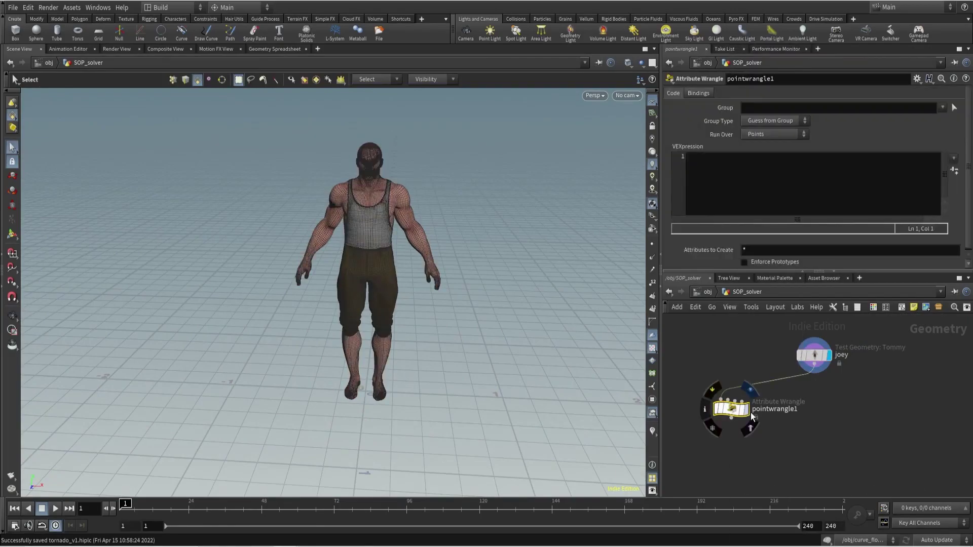
{"action": "key", "text": "l"}
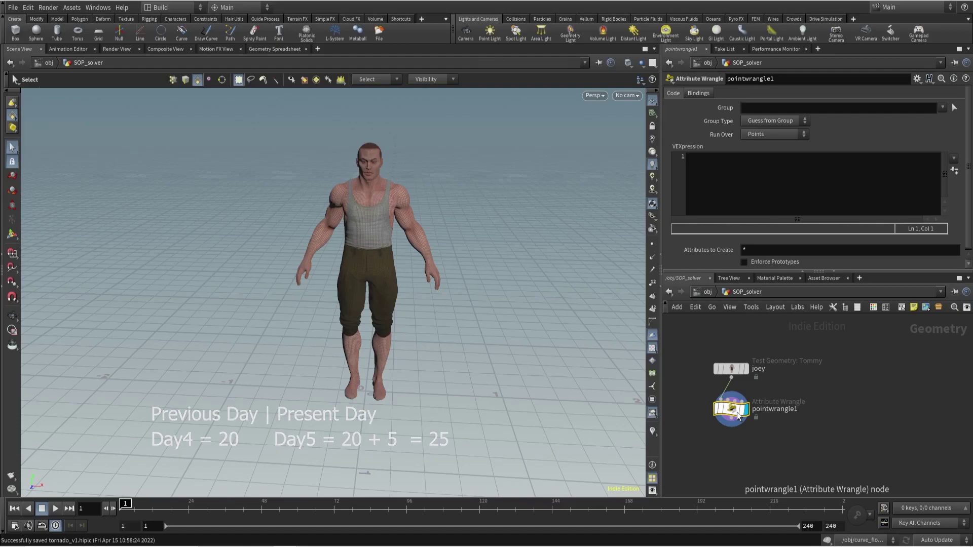
{"action": "left_click", "coordinate": [711, 160]}
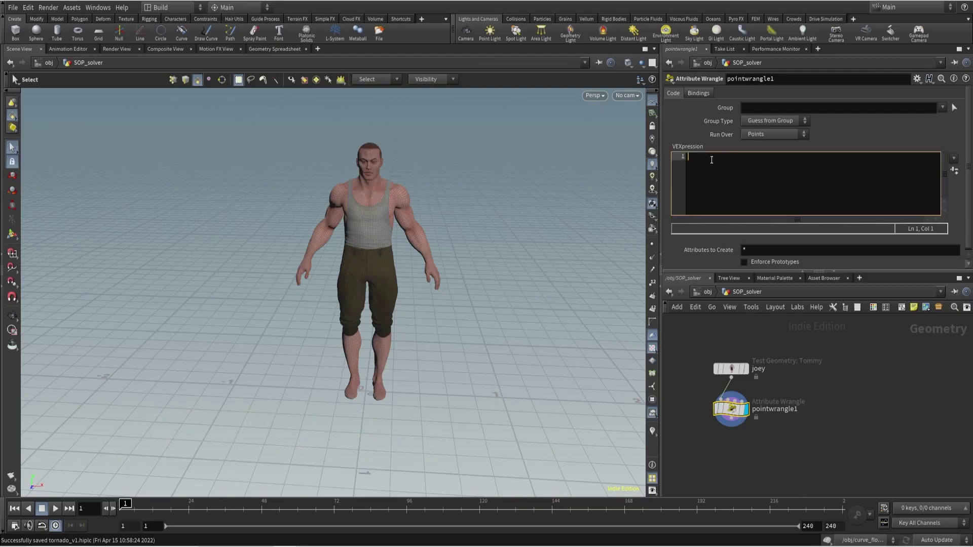
{"action": "type", "text": "@dollar = 0;"}
{"action": "middle_click_drag", "start_coordinate": [721, 464], "coordinate": [738, 431]}
{"action": "double_click", "coordinate": [785, 378]}
{"action": "type", "text": "dollar_attr"}
{"action": "key", "text": "Return"}
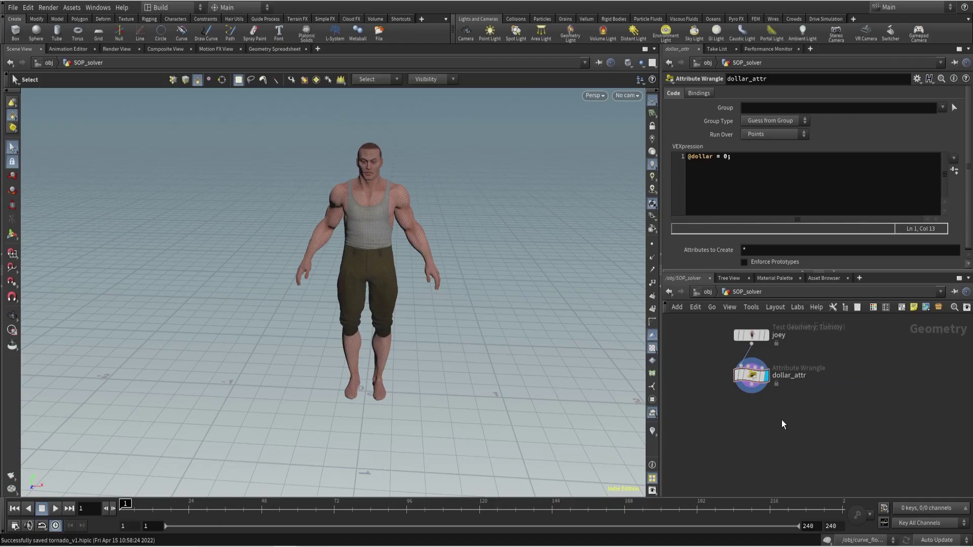
Step: Add a Solver node fed by dollar_attr and display it
{"action": "key", "text": "Tab"}
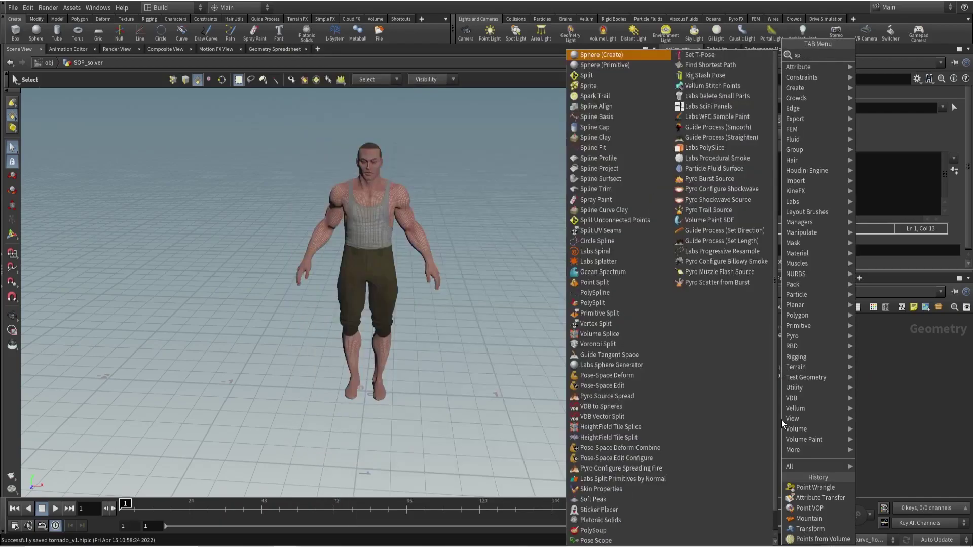
{"action": "type", "text": "solver"}
{"action": "key", "text": "Return"}
{"action": "left_click", "coordinate": [782, 420]}
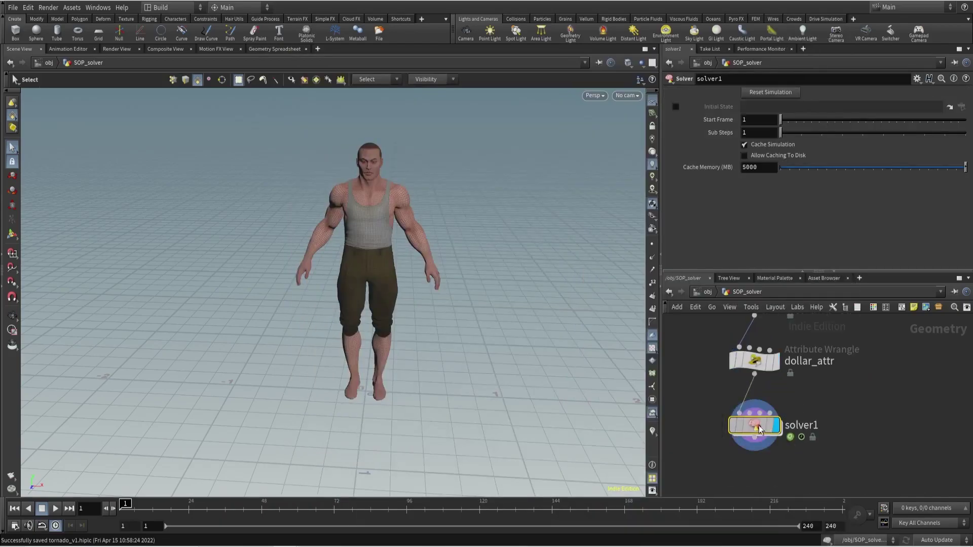
Step: Inside the Solver, add a Point Wrangle fed by Prev_Frame
{"action": "double_click", "coordinate": [760, 425]}
{"action": "left_click_drag", "start_coordinate": [772, 375], "coordinate": [731, 359]}
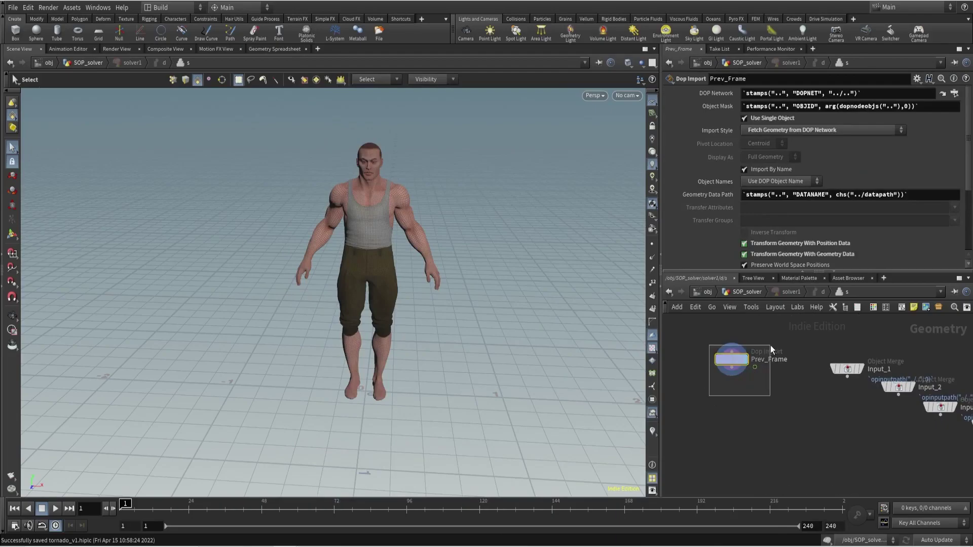
{"action": "left_click_drag", "start_coordinate": [686, 349], "coordinate": [774, 408]}
{"action": "key", "text": "Tab"}
{"action": "type", "text": "point wrangle"}
{"action": "key", "text": "Return"}
{"action": "left_click", "coordinate": [735, 415]}
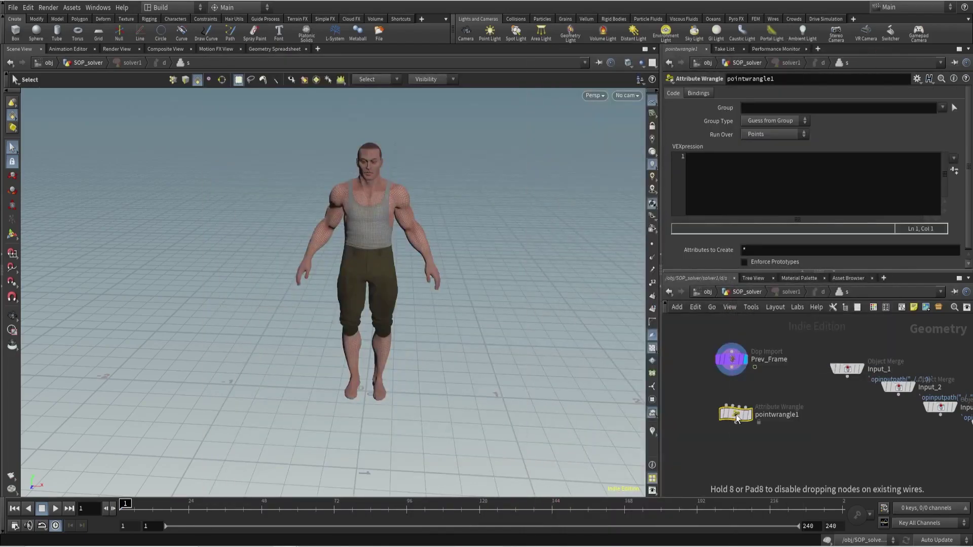
{"action": "scroll", "coordinate": [735, 414], "scroll_direction": "up", "scroll_amount": 2}
{"action": "left_click", "coordinate": [724, 403]}
{"action": "left_click", "coordinate": [731, 348]}
{"action": "double_click", "coordinate": [785, 415]}
{"action": "type", "text": "a"}
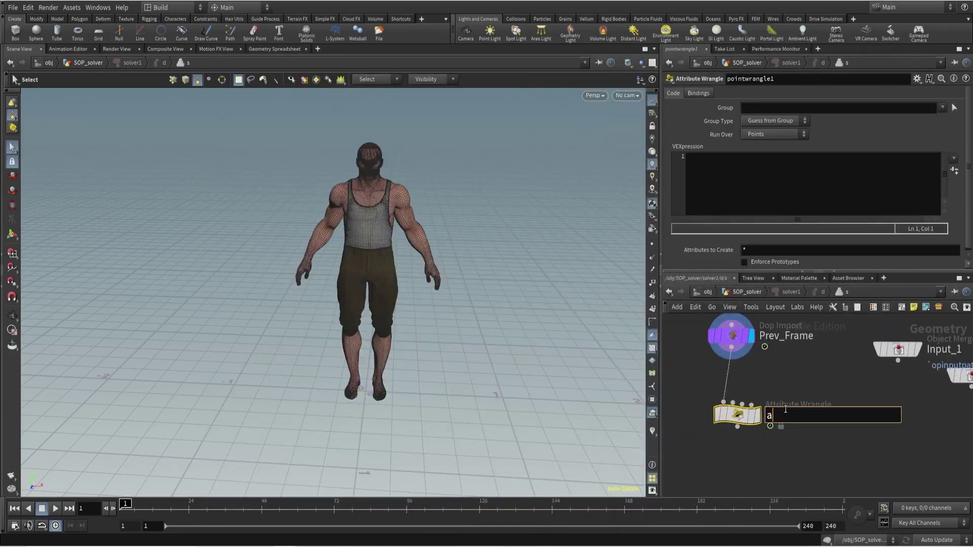
{"action": "type", "text": "dd_doollars"}
{"action": "key", "text": "Return"}
{"action": "left_click", "coordinate": [758, 194]}
{"action": "type", "text": "@"}
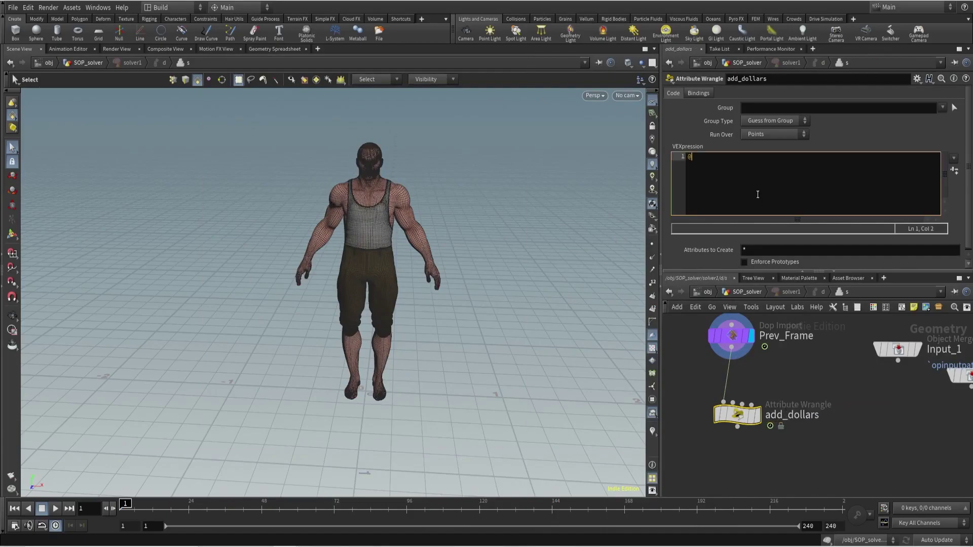
{"action": "type", "text": "dollars += 5;"}
{"action": "left_click", "coordinate": [758, 423]}
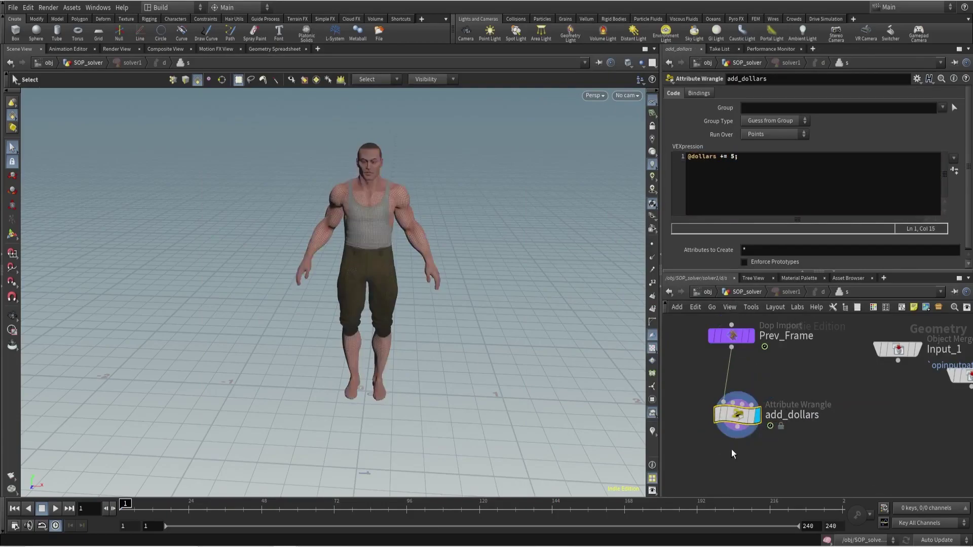
Step: Add an Output node after add_dollars and return to the SOP_solver network
{"action": "scroll", "coordinate": [731, 449], "scroll_direction": "down", "scroll_amount": 2}
{"action": "key", "text": "Tab"}
{"action": "mouse_move", "coordinate": [760, 119]}
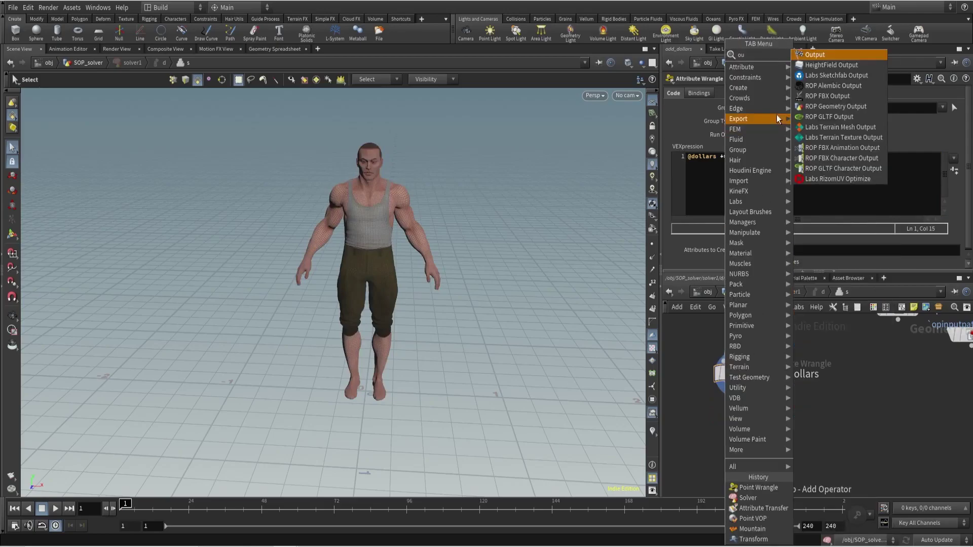
{"action": "left_click", "coordinate": [815, 56]}
{"action": "left_click", "coordinate": [741, 427]}
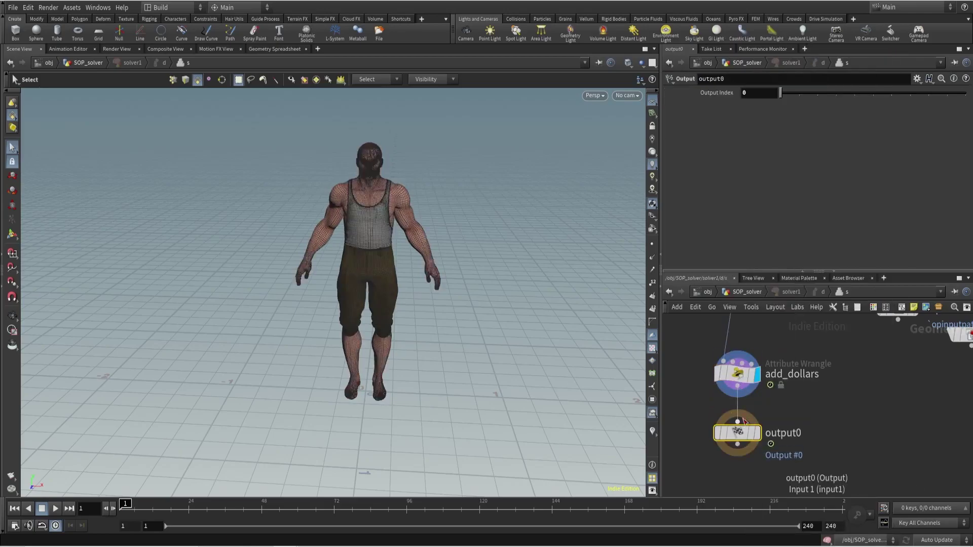
{"action": "key", "text": "u"}
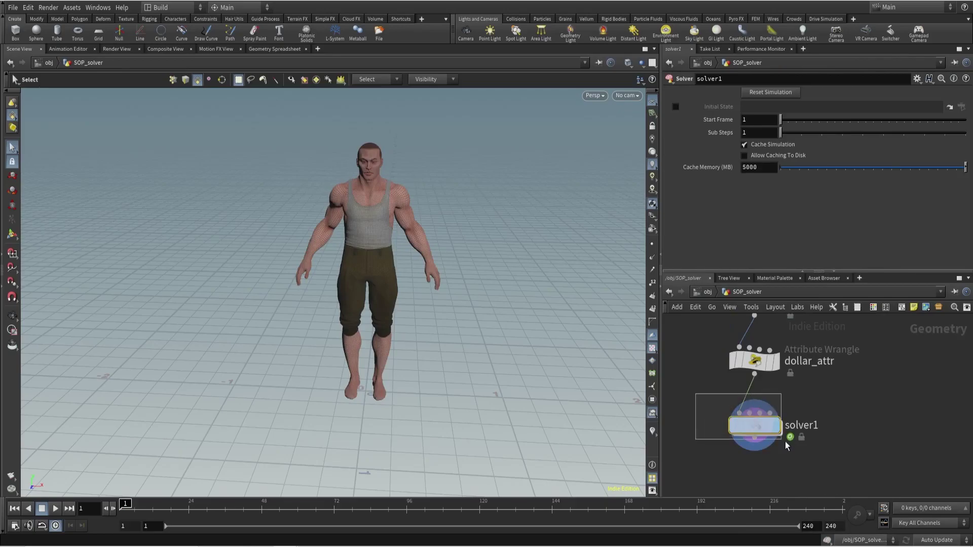
Step: Split the viewport pane into upper and lower halves and open a Geometry Spreadsheet for solver1 in the lower one
{"action": "left_click", "coordinate": [656, 51]}
{"action": "left_click", "coordinate": [685, 192]}
{"action": "left_click", "coordinate": [21, 277]}
{"action": "mouse_move", "coordinate": [61, 384]}
{"action": "left_click", "coordinate": [148, 396]}
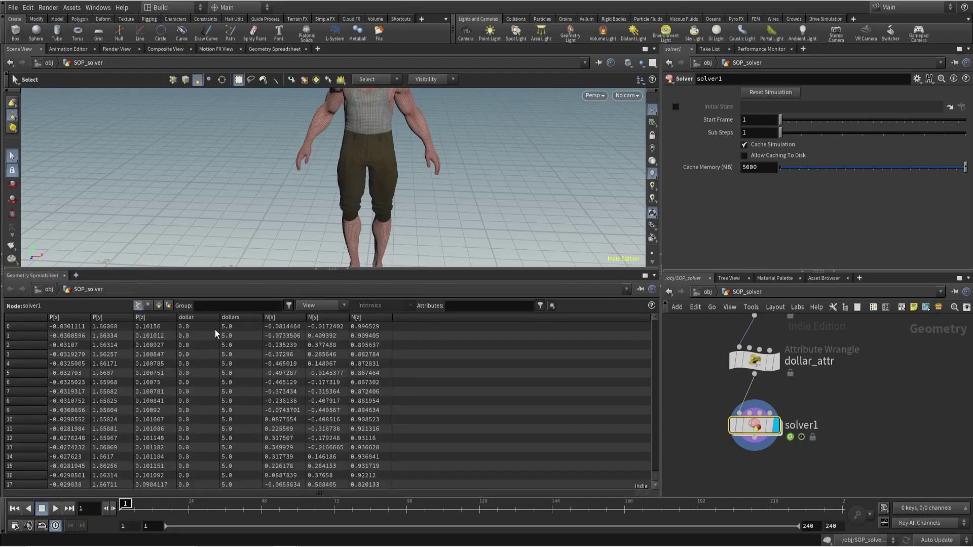
{"action": "left_click", "coordinate": [753, 361]}
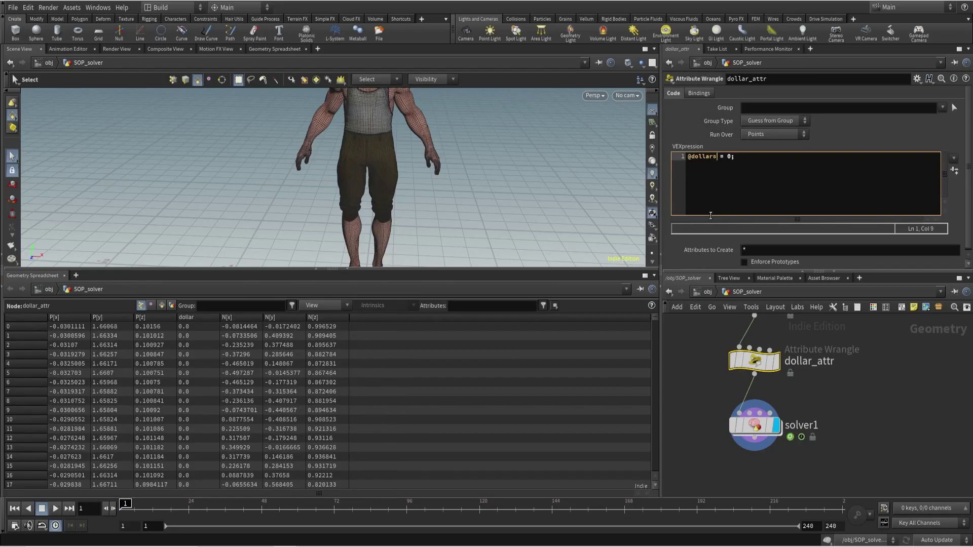
{"action": "left_click", "coordinate": [736, 428]}
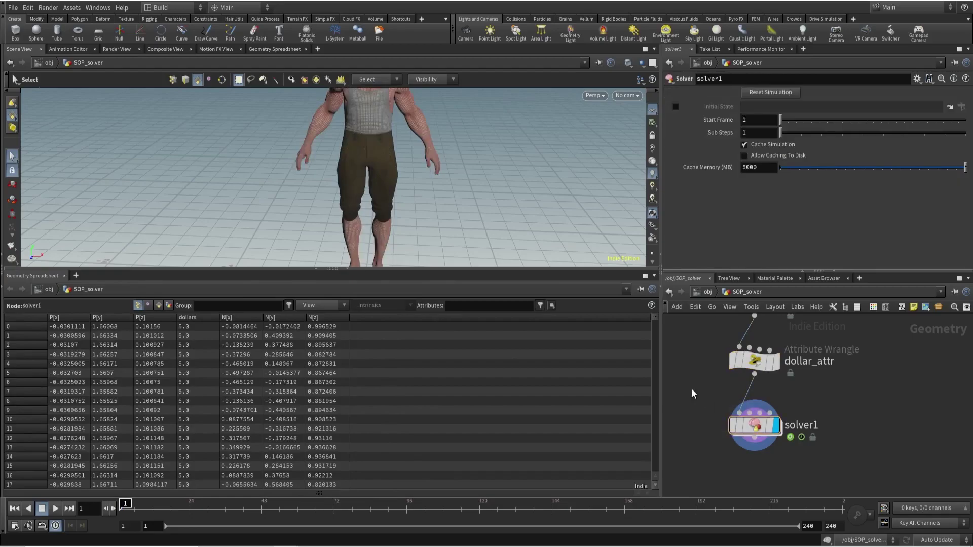
Step: Compare the dollars values of dollar_attr and solver1 in the spreadsheet, stepping solver1 forward frame by frame to frame 12
{"action": "key", "text": "Up"}
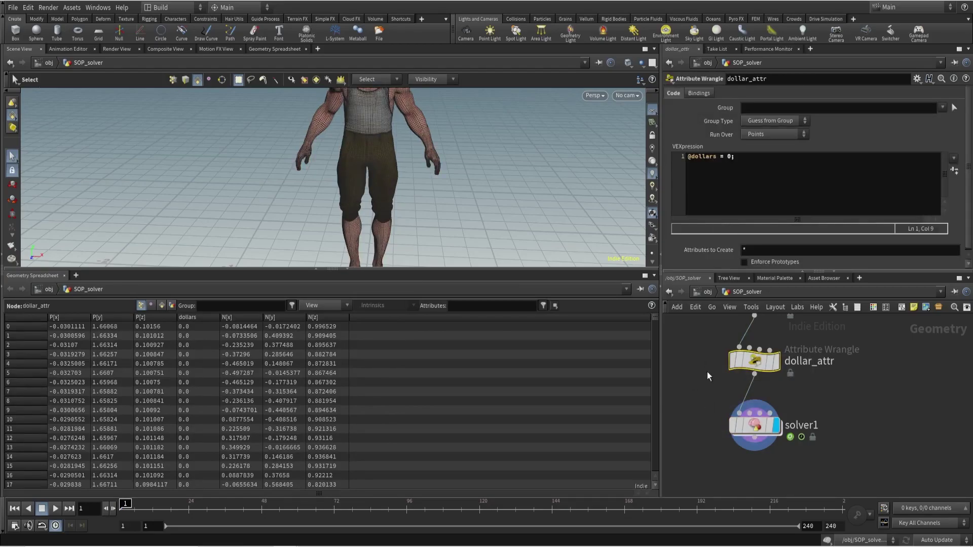
{"action": "left_click", "coordinate": [745, 426]}
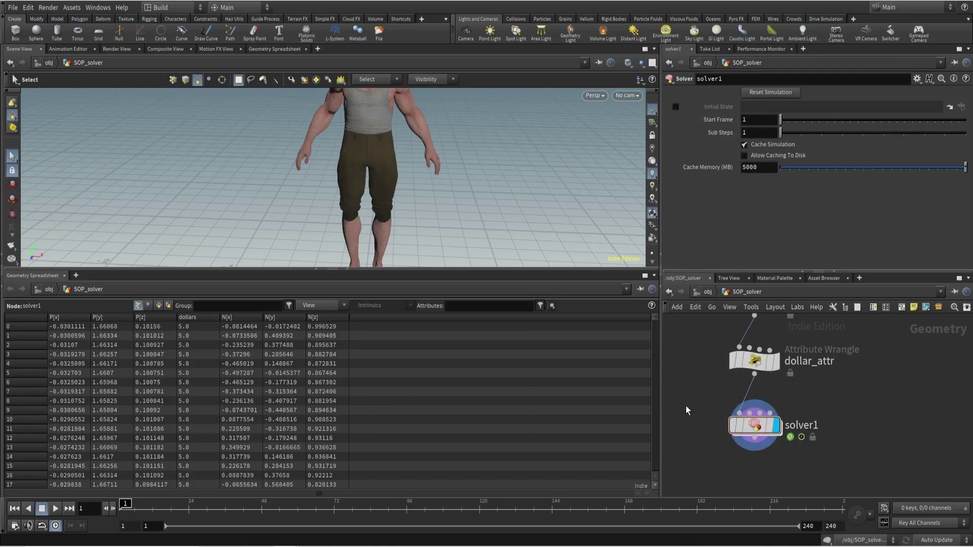
{"action": "key", "text": "Right"}
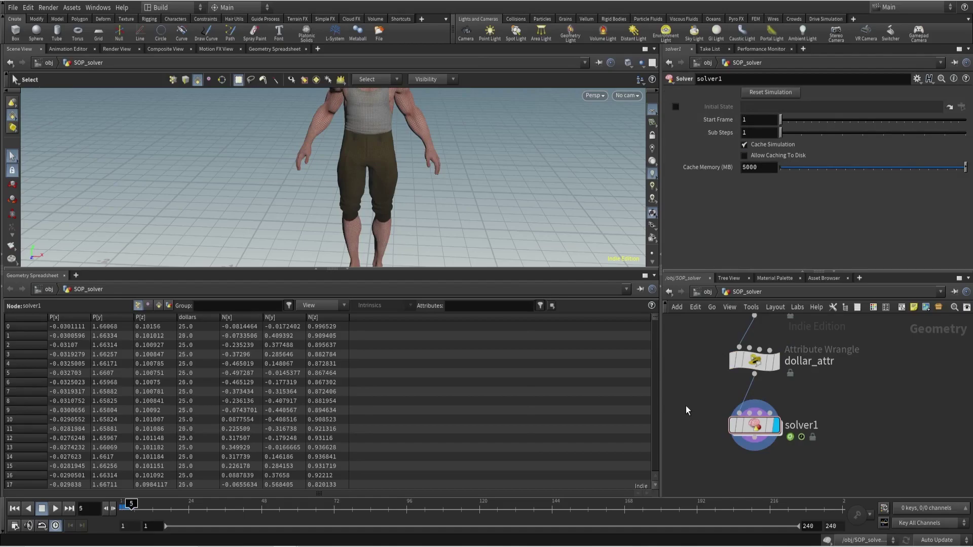
{"action": "key", "text": "Right"}
{"action": "key", "text": "Right"}
{"action": "key", "text": "Right"}
{"action": "key", "text": "Right"}
{"action": "key", "text": "Right"}
Step: Delete the solver1 node below dollar_attr
{"action": "left_click", "coordinate": [755, 431]}
{"action": "key", "text": "Delete"}
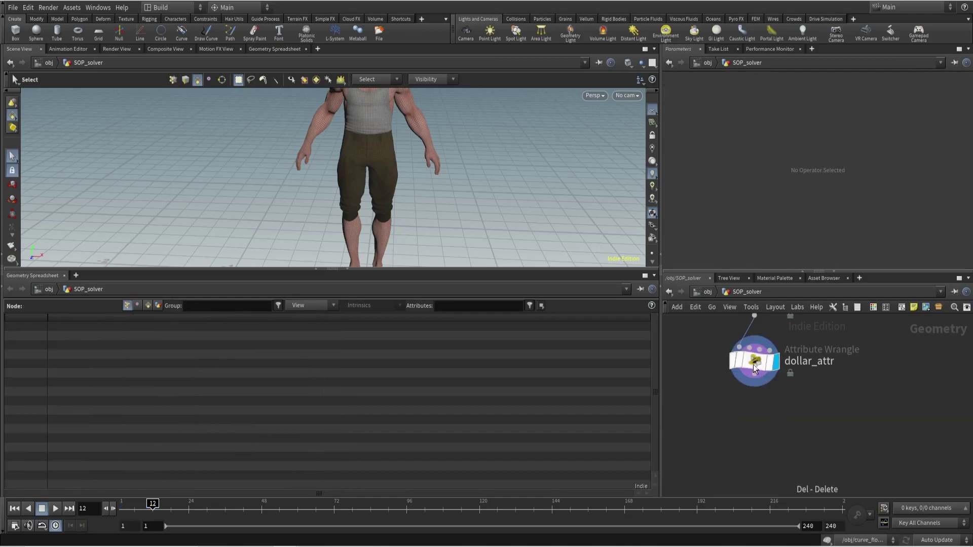
{"action": "scroll", "coordinate": [710, 346], "scroll_direction": "down", "scroll_amount": 2}
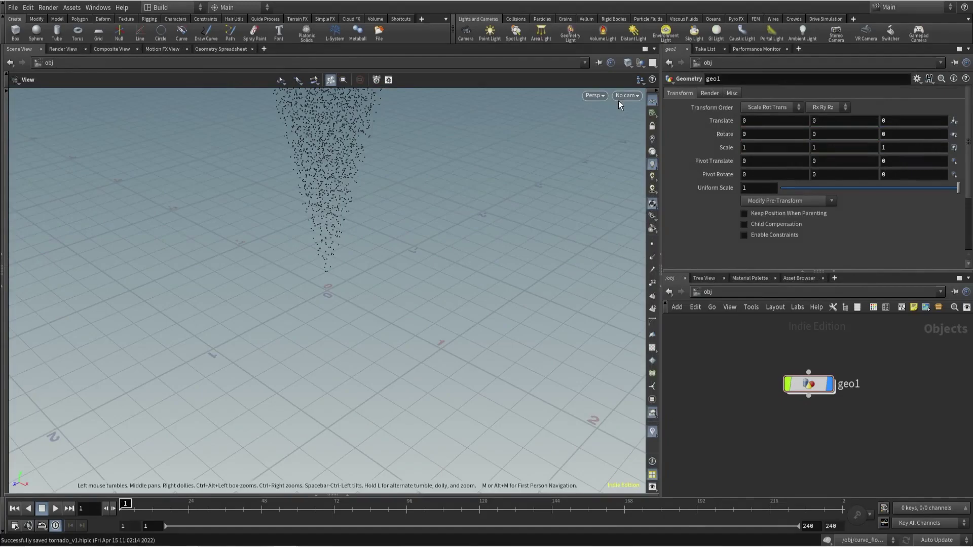
Step: Look through cam1 in the tornado scene and rename the geo1 object as tornado
{"action": "left_click", "coordinate": [619, 97]}
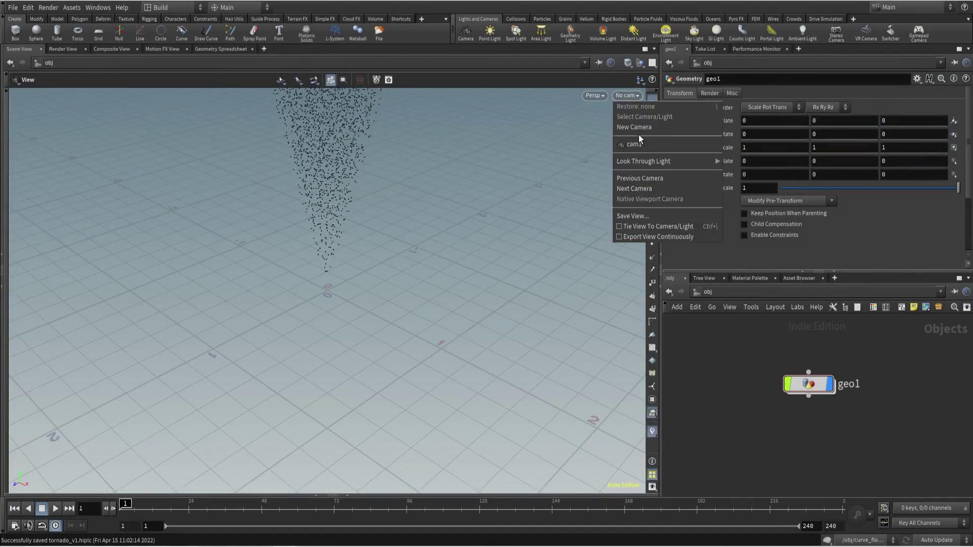
{"action": "left_click", "coordinate": [638, 135]}
{"action": "double_click", "coordinate": [853, 385]}
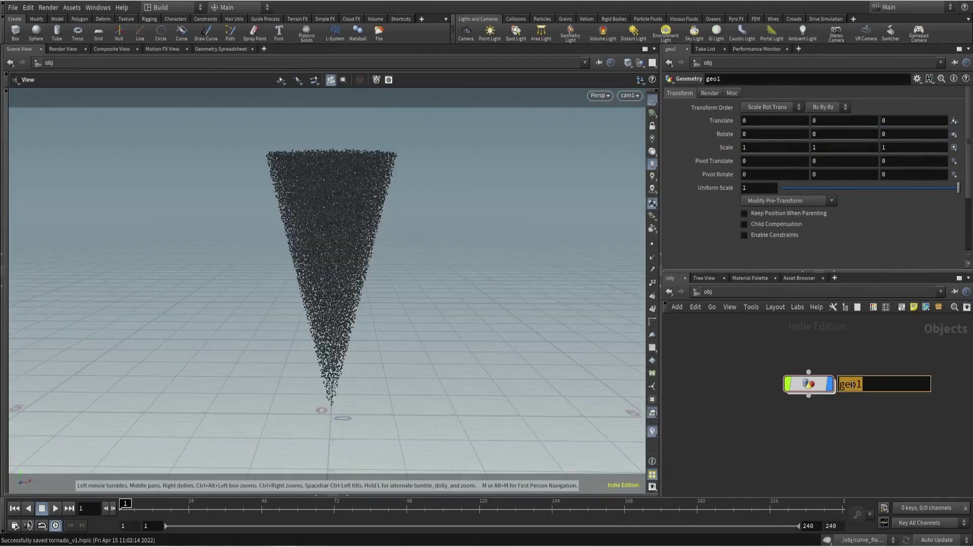
{"action": "type", "text": "tornado"}
{"action": "key", "text": "Return"}
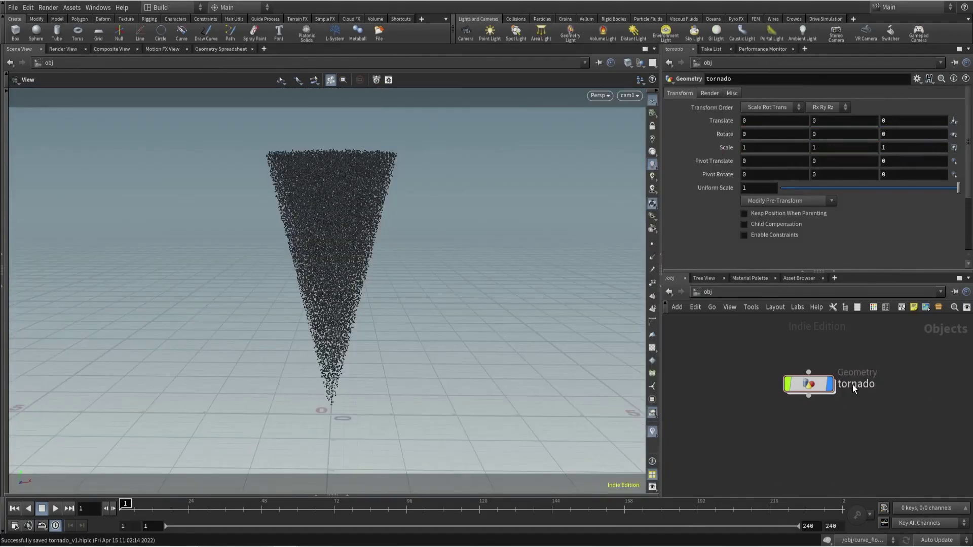
Step: Inside the tornado object, add a Solver fed by attribtransfer_v, rename it solve_motion and display it
{"action": "double_click", "coordinate": [809, 384]}
{"action": "key", "text": "Tab"}
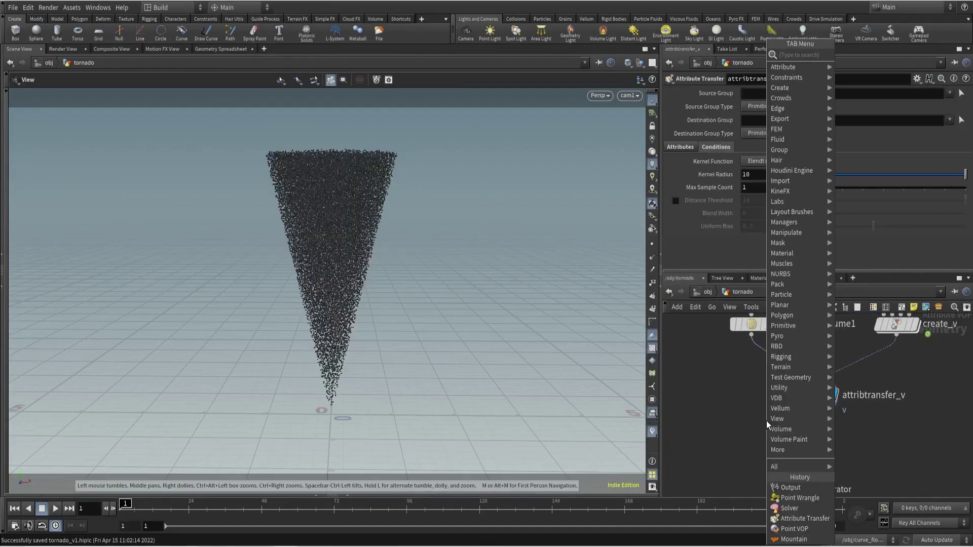
{"action": "left_click", "coordinate": [790, 508]}
{"action": "left_click", "coordinate": [817, 448]}
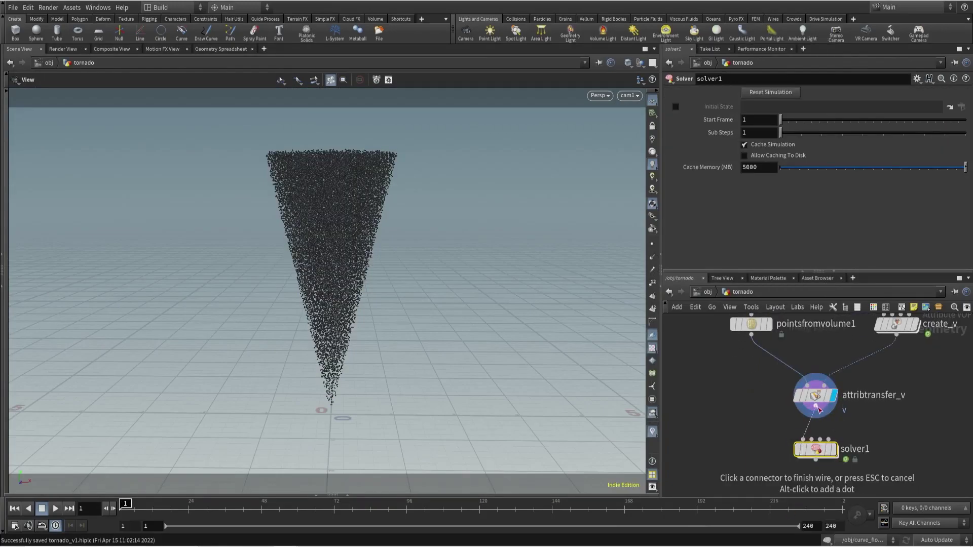
{"action": "double_click", "coordinate": [857, 450]}
{"action": "type", "text": "solve_motion"}
{"action": "key", "text": "Return"}
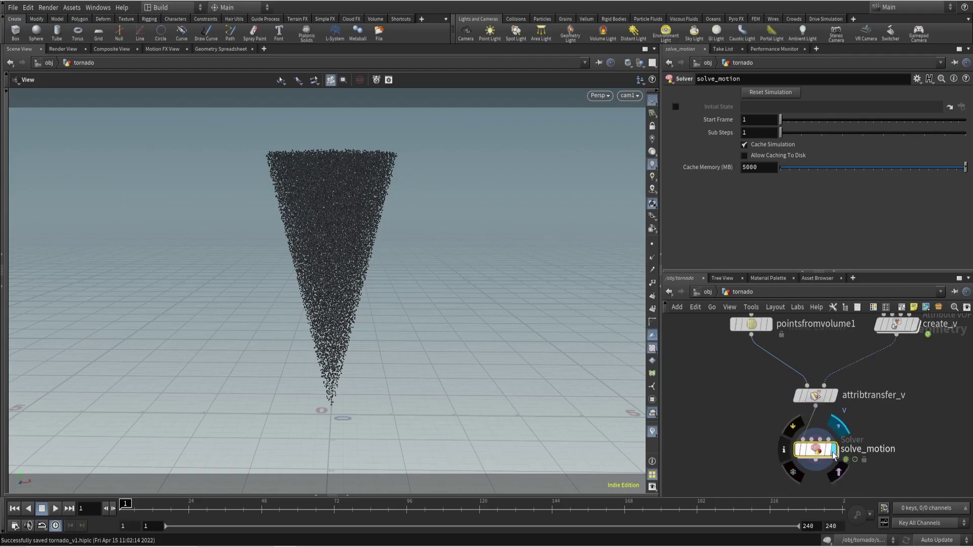
Step: Inside solve_motion, add a Point VOP fed by Prev_Frame, rename it add_v and display it
{"action": "double_click", "coordinate": [815, 449]}
{"action": "key", "text": "Tab"}
{"action": "type", "text": "point vop"}
{"action": "key", "text": "Return"}
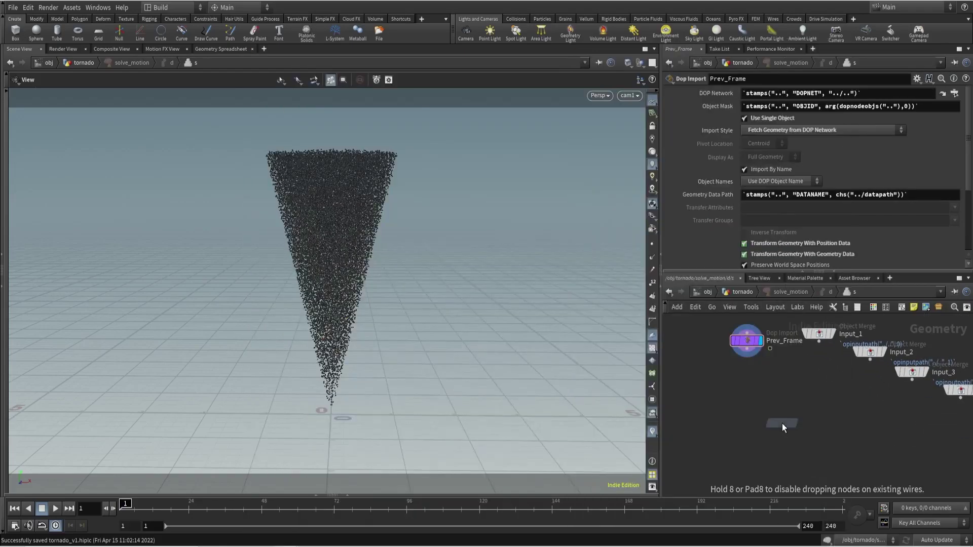
{"action": "left_click", "coordinate": [782, 423]}
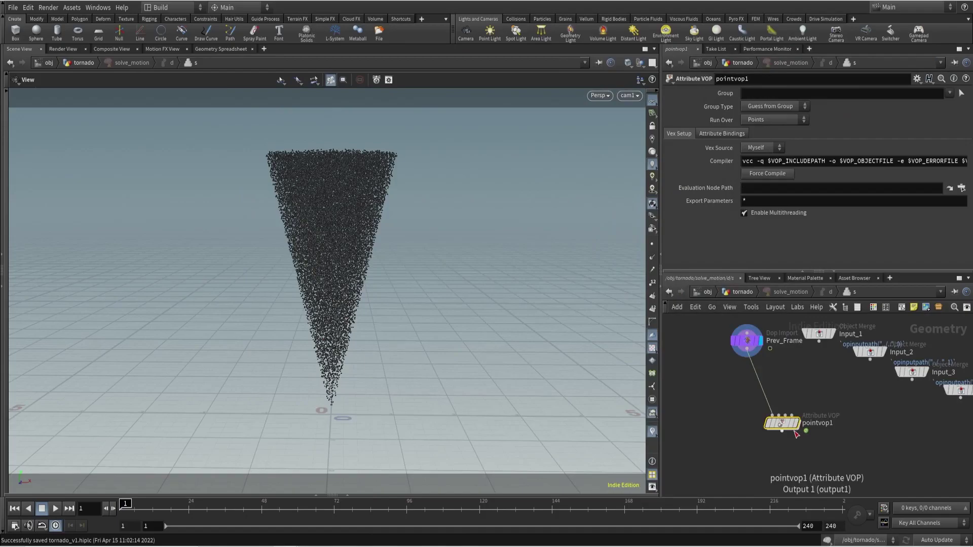
{"action": "scroll", "coordinate": [796, 434], "scroll_direction": "up", "scroll_amount": 2}
{"action": "double_click", "coordinate": [785, 393]}
{"action": "type", "text": "add_v"}
{"action": "key", "text": "Return"}
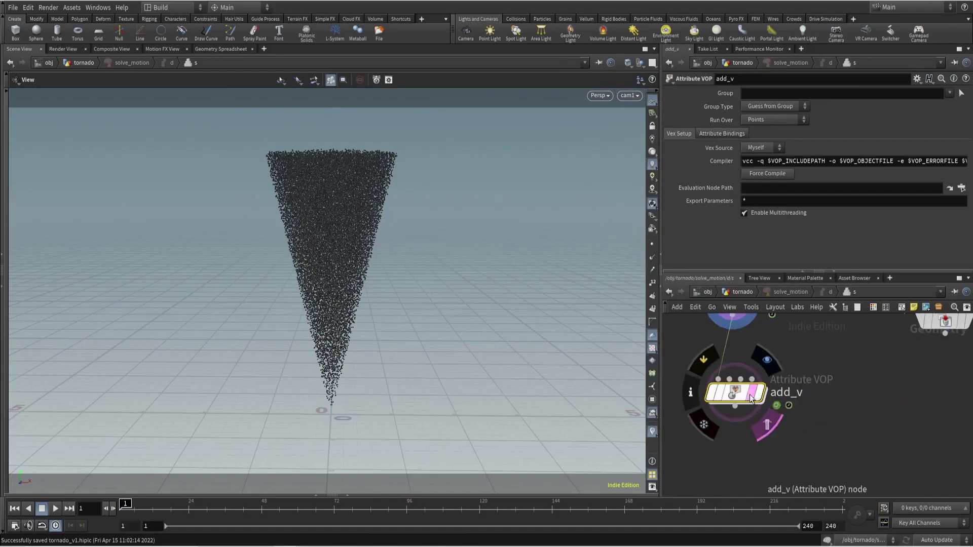
Step: Inside add_v, place an Add node between the global parameters and the geometry output
{"action": "double_click", "coordinate": [752, 398]}
{"action": "key", "text": "Tab"}
{"action": "left_click", "coordinate": [850, 124]}
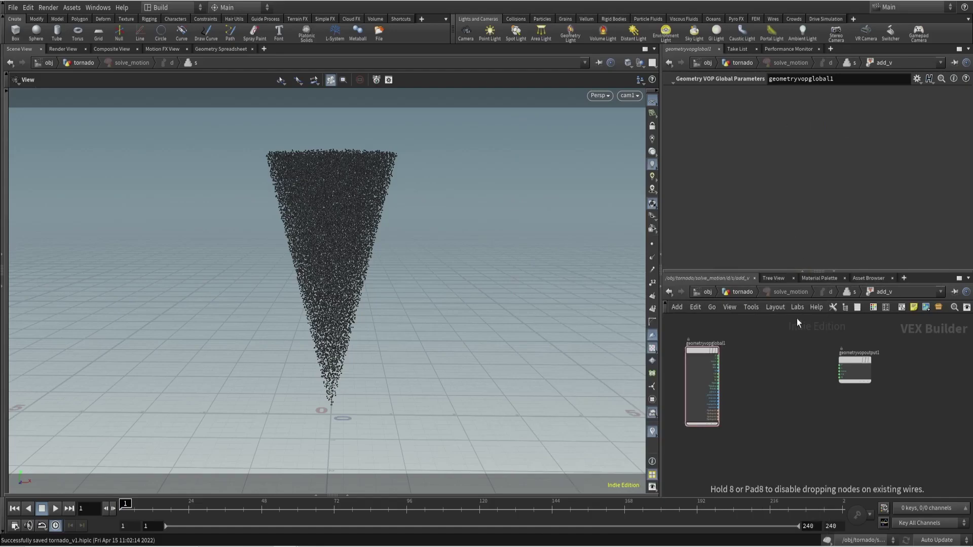
{"action": "left_click", "coordinate": [813, 372]}
{"action": "scroll", "coordinate": [752, 378], "scroll_direction": "up", "scroll_amount": 4}
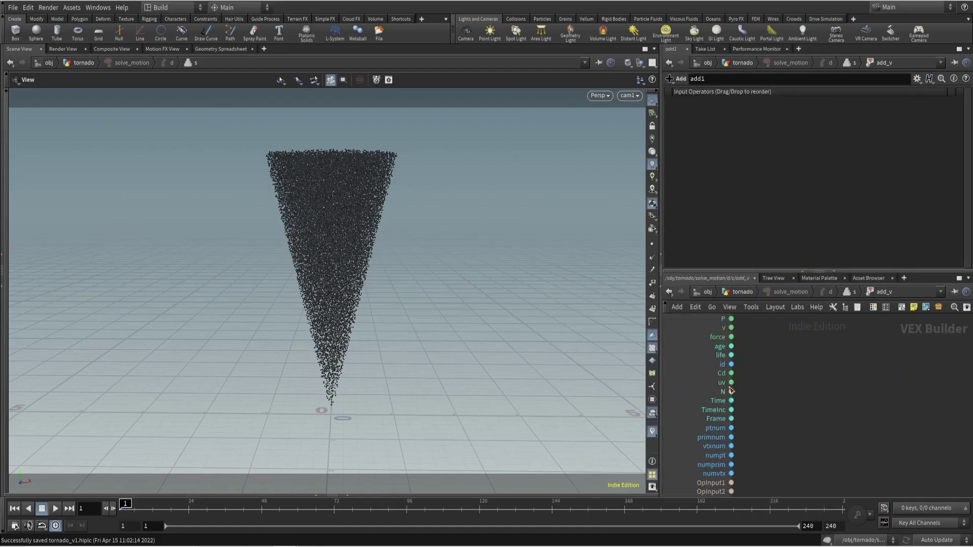
Step: Wire the global P and v into the Add node's first two inputs and its sum into the output's P
{"action": "left_click", "coordinate": [731, 329]}
{"action": "scroll", "coordinate": [692, 418], "scroll_direction": "down", "scroll_amount": 3}
{"action": "left_click", "coordinate": [790, 406]}
{"action": "scroll", "coordinate": [825, 368], "scroll_direction": "up", "scroll_amount": 2}
{"action": "middle_click_drag", "start_coordinate": [825, 368], "coordinate": [853, 368]}
{"action": "left_click", "coordinate": [706, 360]}
{"action": "left_click", "coordinate": [876, 407]}
{"action": "left_click", "coordinate": [876, 414]}
{"action": "left_click", "coordinate": [705, 366]}
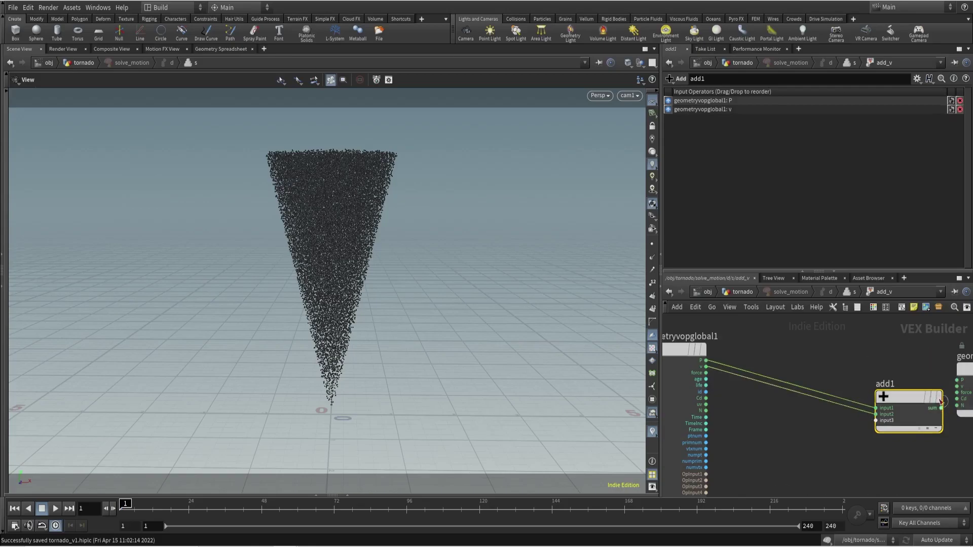
{"action": "left_click_drag", "start_coordinate": [925, 396], "coordinate": [916, 368]}
Step: Insert a Multiply Constant on the wire from v to the Add node and set its multiplier to 0.1
{"action": "left_click", "coordinate": [792, 427]}
{"action": "key", "text": "Tab"}
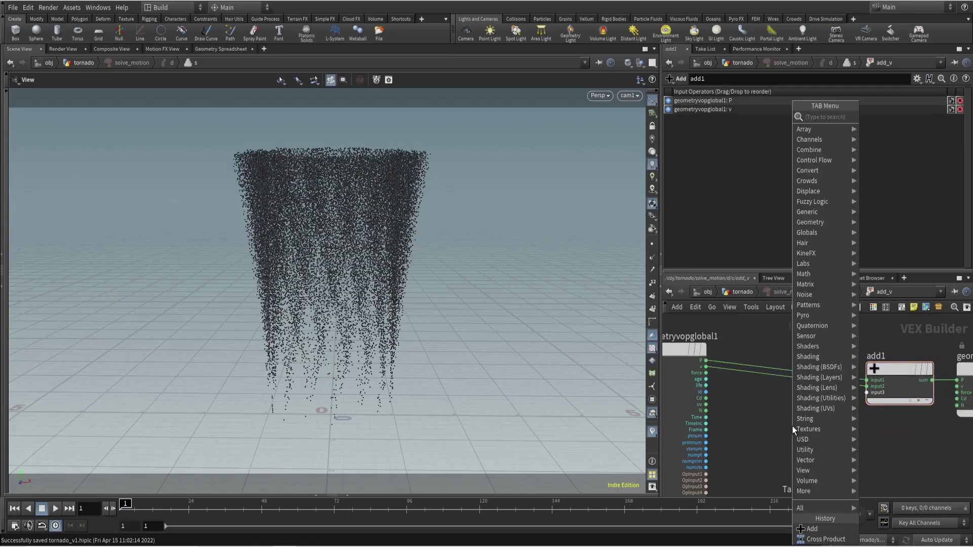
{"action": "type", "text": "mul"}
{"action": "left_click", "coordinate": [895, 128]}
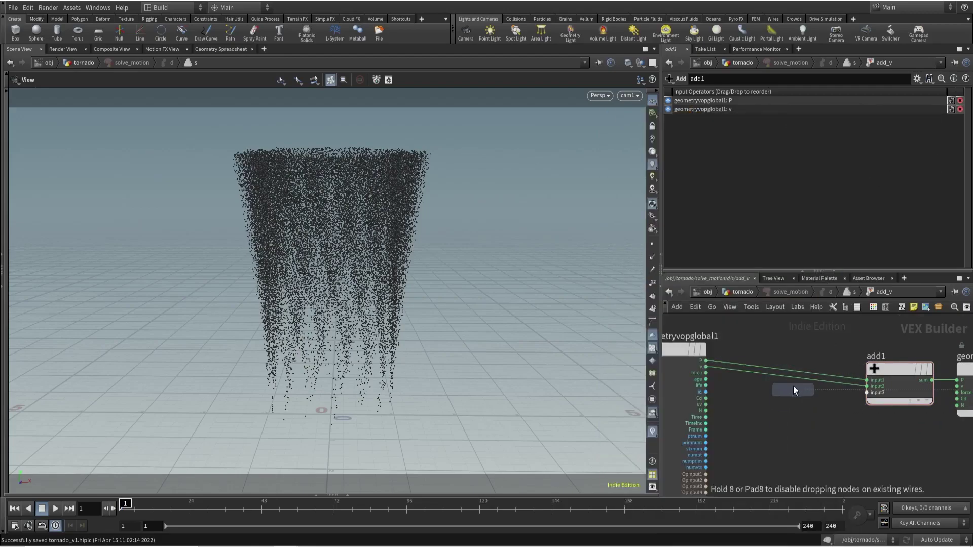
{"action": "left_click", "coordinate": [802, 383]}
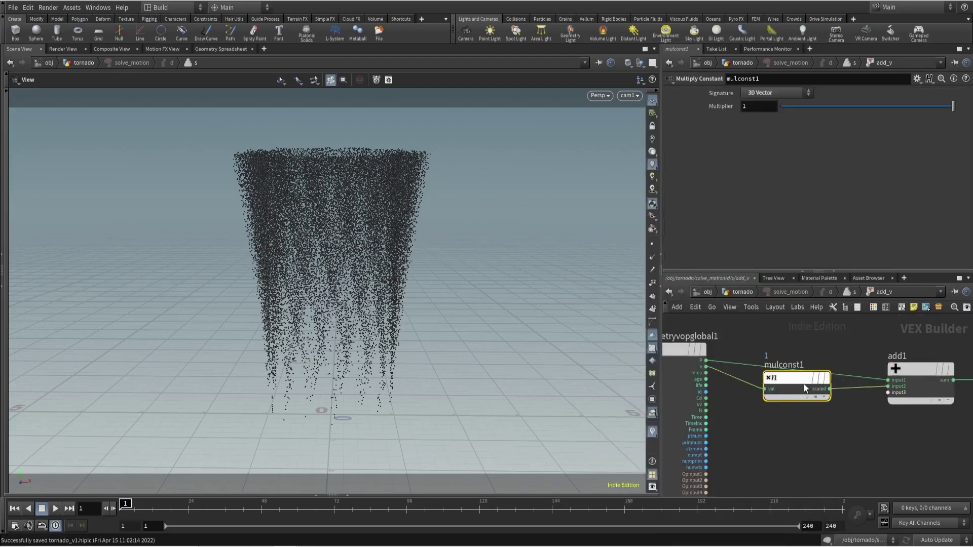
{"action": "left_click", "coordinate": [753, 108]}
{"action": "type", "text": ".1"}
{"action": "key", "text": "Return"}
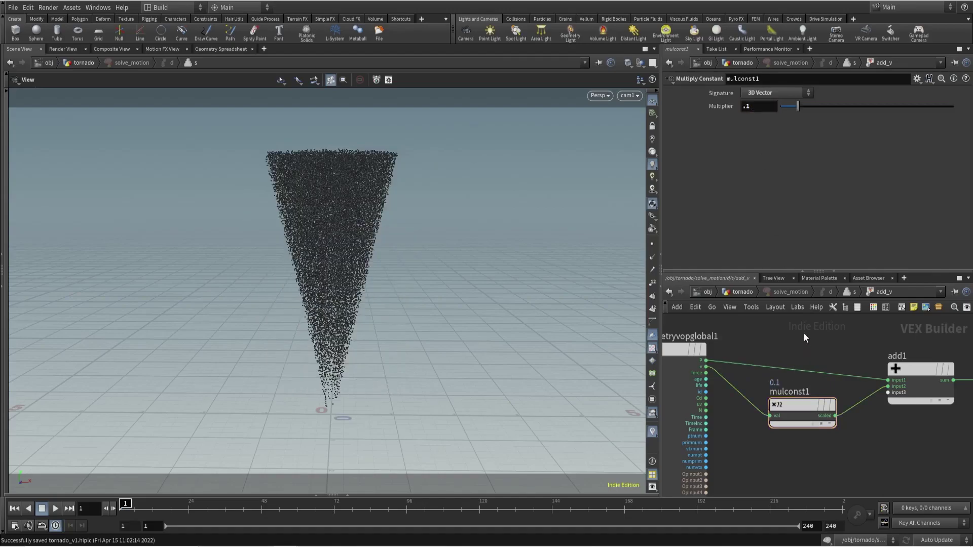
Step: Leave the add_v network, play the particle motion and rewind to the first frame
{"action": "key", "text": "u"}
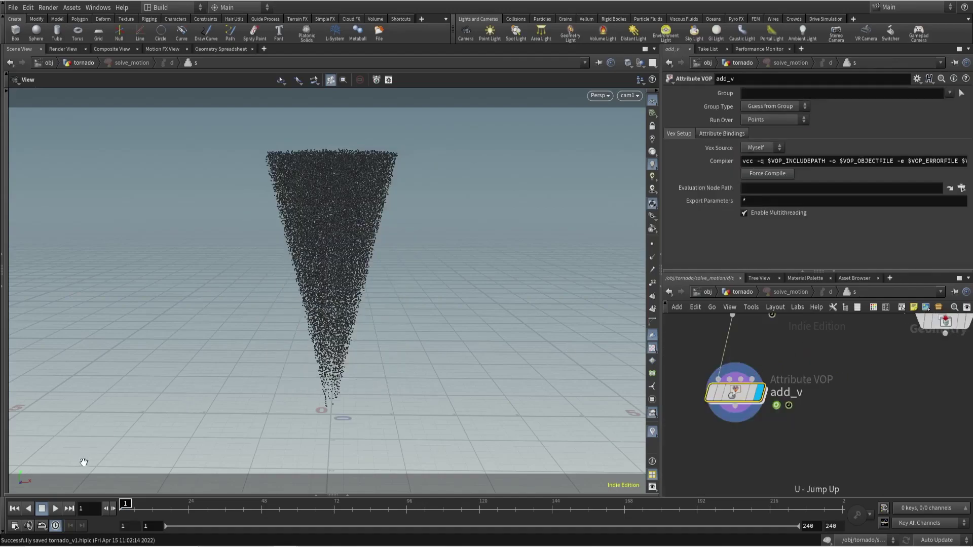
{"action": "left_click", "coordinate": [56, 509]}
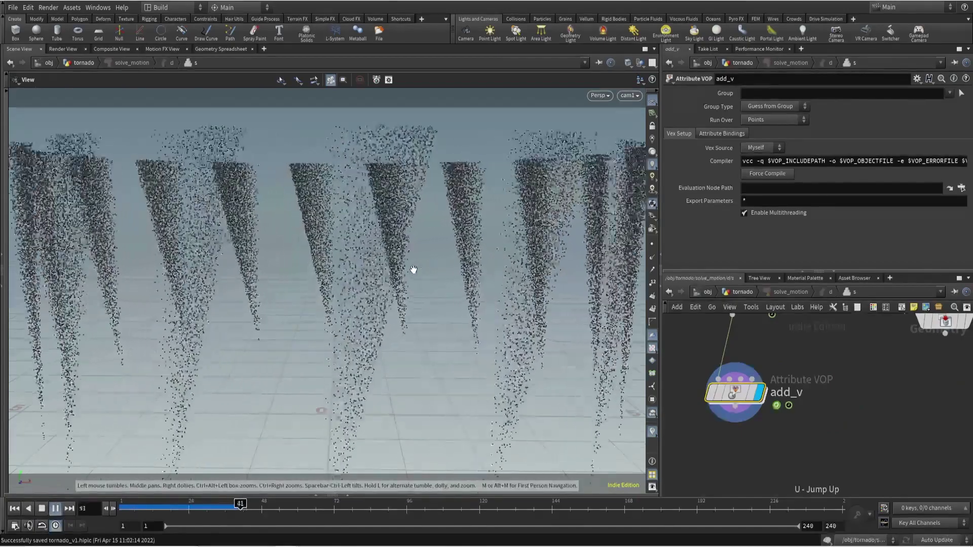
{"action": "left_click_drag", "start_coordinate": [349, 507], "coordinate": [122, 507]}
Step: Return to the tornado network, pin the viewport to it and scrub the solved motion
{"action": "scroll", "coordinate": [849, 380], "scroll_direction": "down", "scroll_amount": 3}
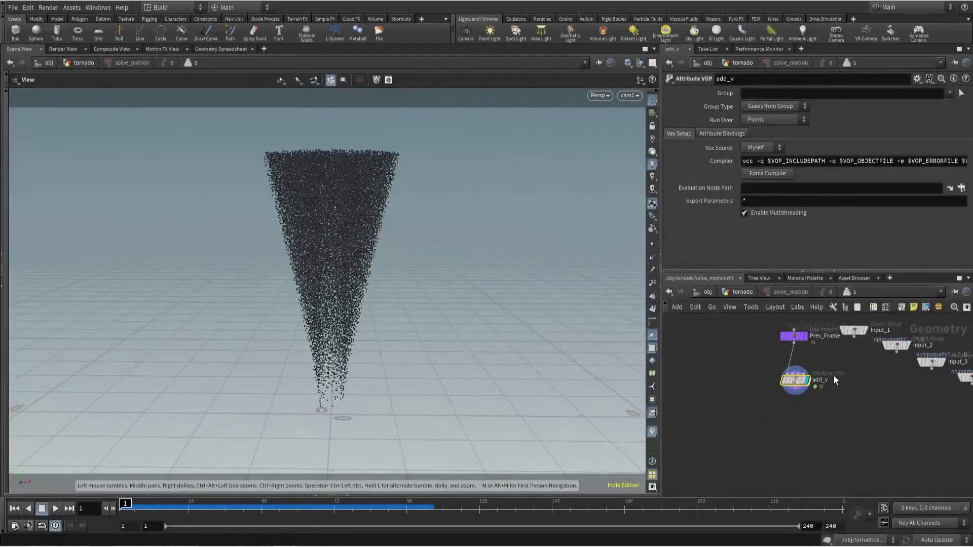
{"action": "key", "text": "u"}
{"action": "key", "text": "u"}
{"action": "key", "text": "u"}
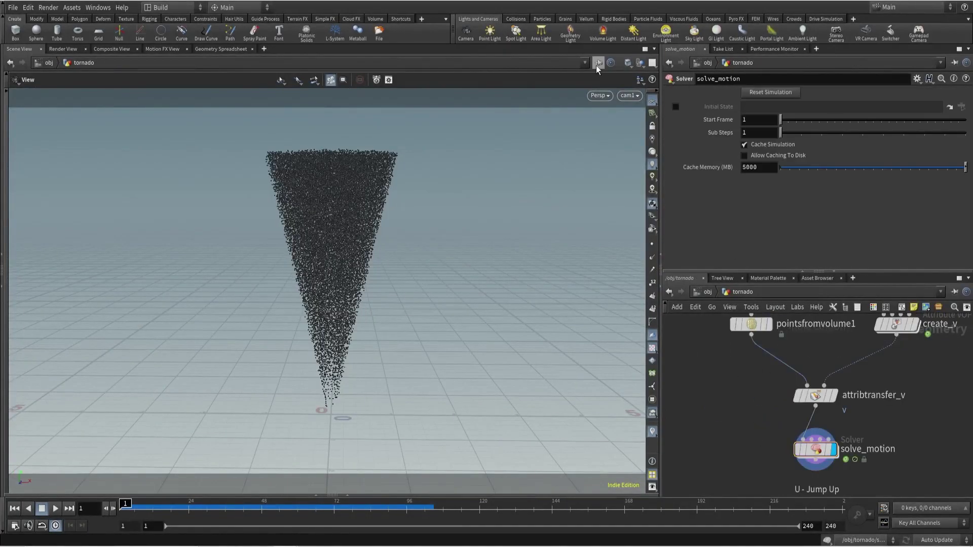
{"action": "left_click_drag", "start_coordinate": [284, 507], "coordinate": [127, 506]}
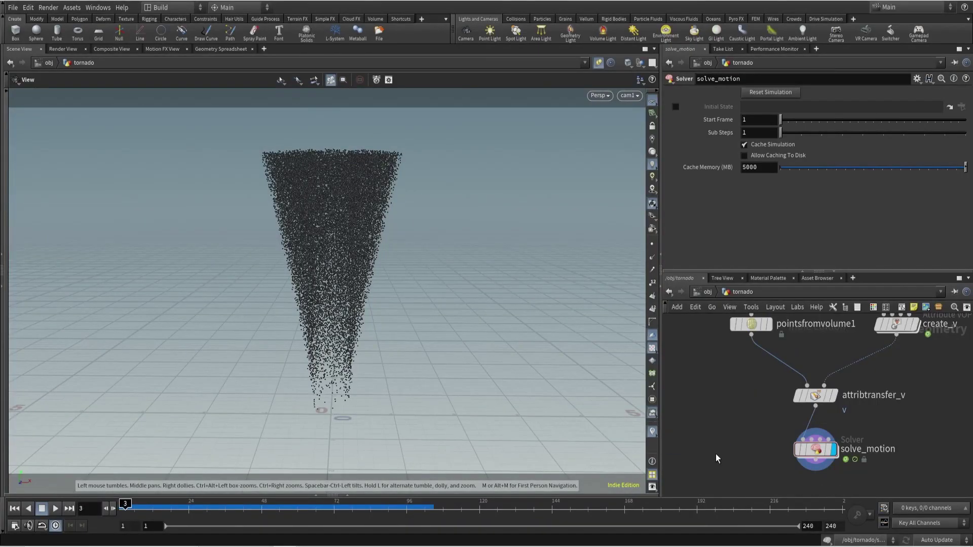
Step: Turn on the v visualizer and scrub the motion from above up to frame 64 and back to frame 1
{"action": "left_click", "coordinate": [652, 360]}
{"action": "left_click", "coordinate": [658, 421]}
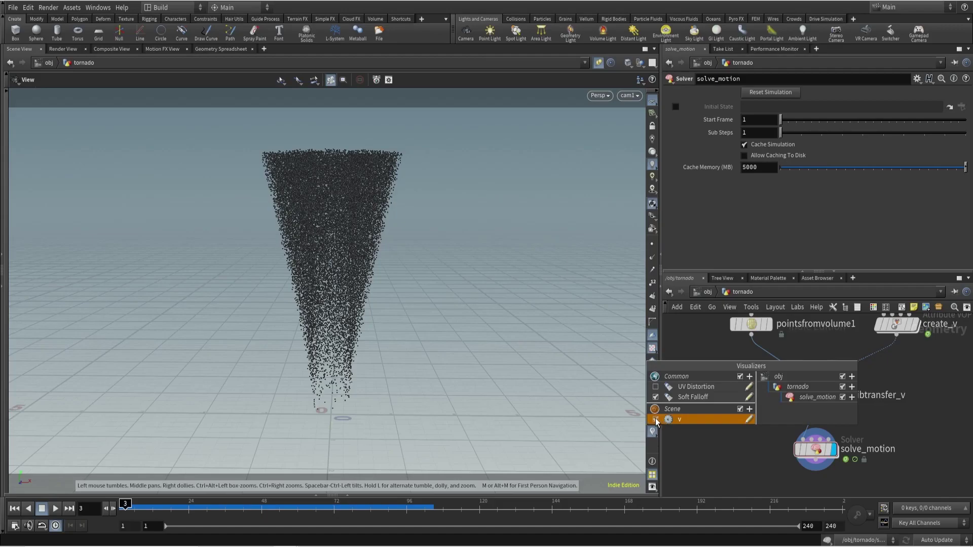
{"action": "left_click_drag", "start_coordinate": [379, 299], "coordinate": [196, 371]}
{"action": "left_click_drag", "start_coordinate": [127, 516], "coordinate": [309, 518]}
{"action": "scroll", "coordinate": [204, 365], "scroll_direction": "down", "scroll_amount": 5}
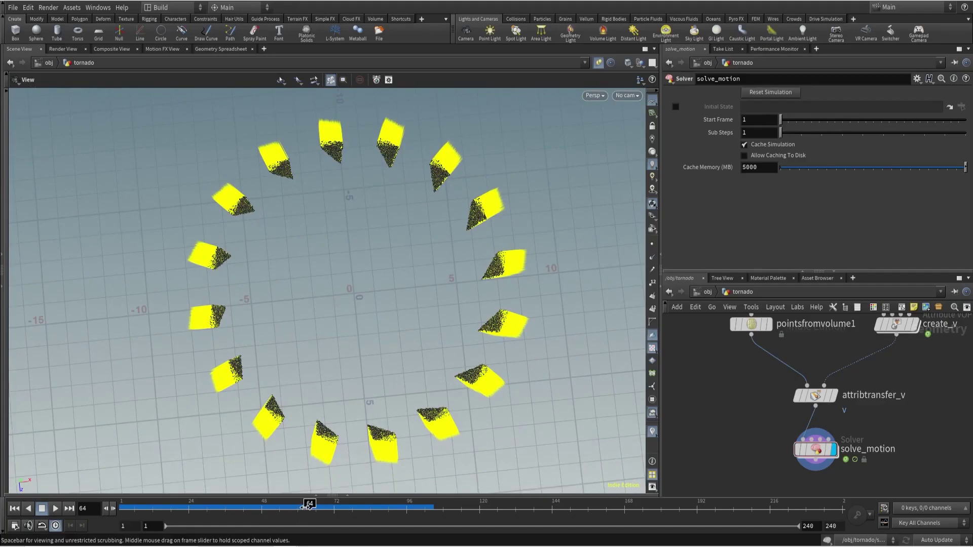
{"action": "left_click_drag", "start_coordinate": [308, 507], "coordinate": [122, 507]}
Step: Inside solve_motion, add an Attribute Transfer with add_v as its first input and Input_1 as its second
{"action": "double_click", "coordinate": [814, 448]}
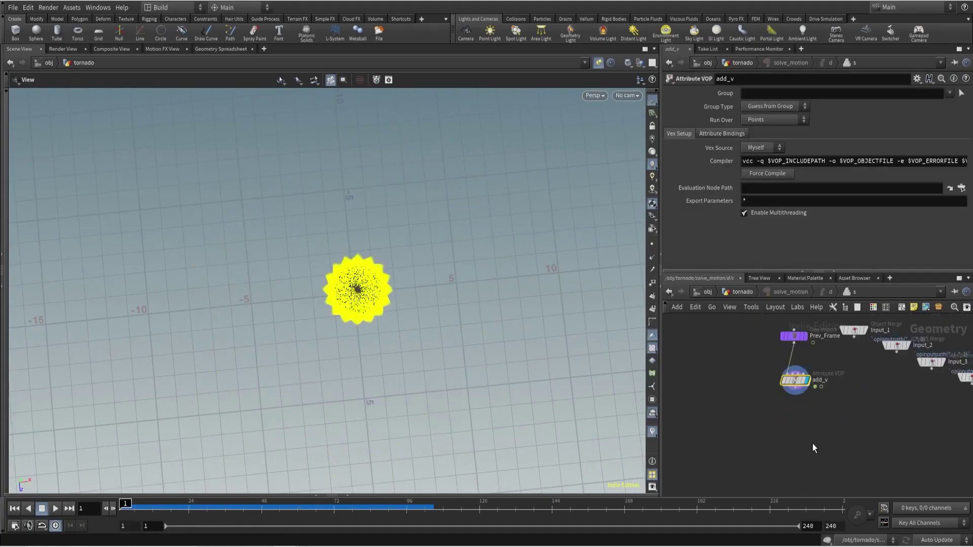
{"action": "left_click_drag", "start_coordinate": [840, 404], "coordinate": [838, 403]}
{"action": "left_click", "coordinate": [838, 403]}
{"action": "key", "text": "Tab"}
{"action": "key", "text": "Escape"}
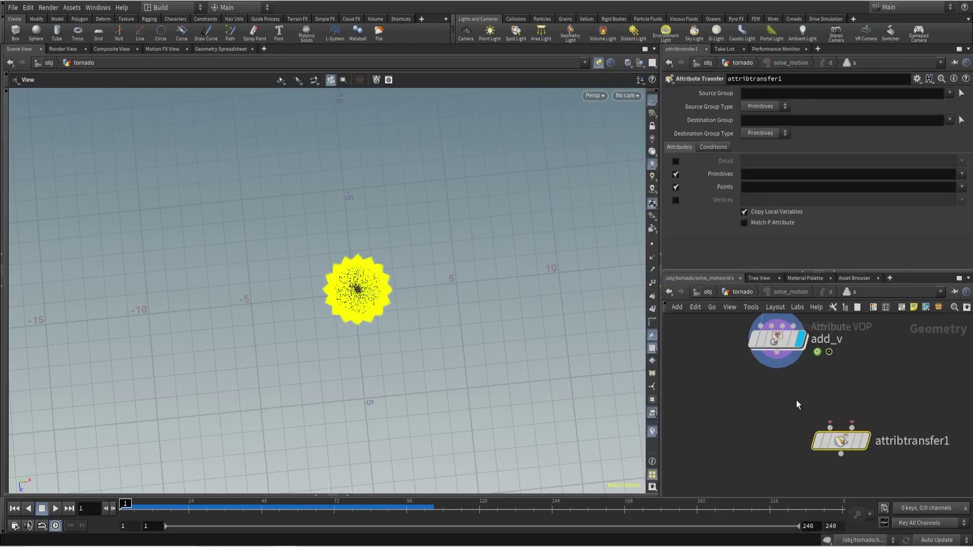
{"action": "left_click", "coordinate": [821, 428]}
{"action": "scroll", "coordinate": [846, 416], "scroll_direction": "up", "scroll_amount": 5}
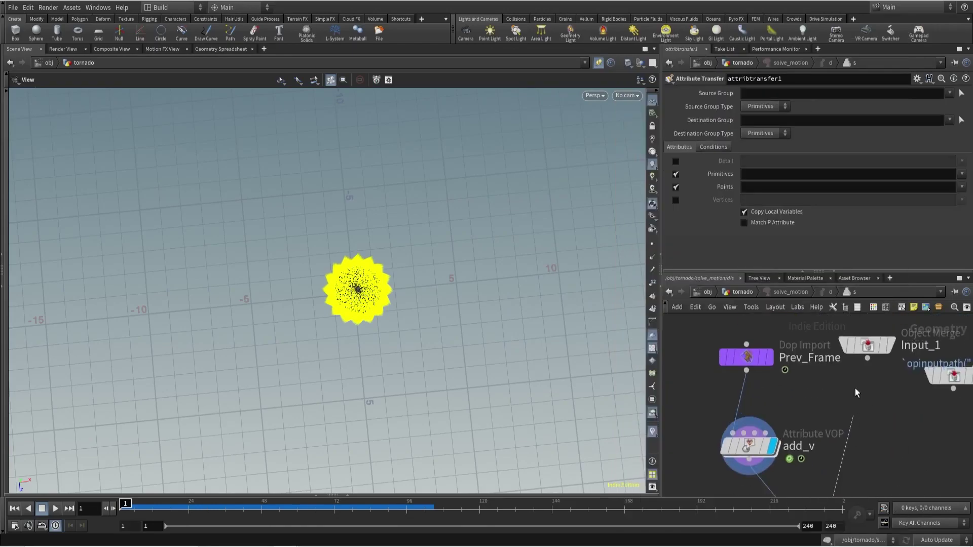
Step: Rename the Attribute Transfer reset_v, transfer only the point attribute v, disable its distance threshold and display the node
{"action": "scroll", "coordinate": [848, 399], "scroll_direction": "up", "scroll_amount": 2}
{"action": "double_click", "coordinate": [847, 429]}
{"action": "type", "text": "reset_v"}
{"action": "key", "text": "Return"}
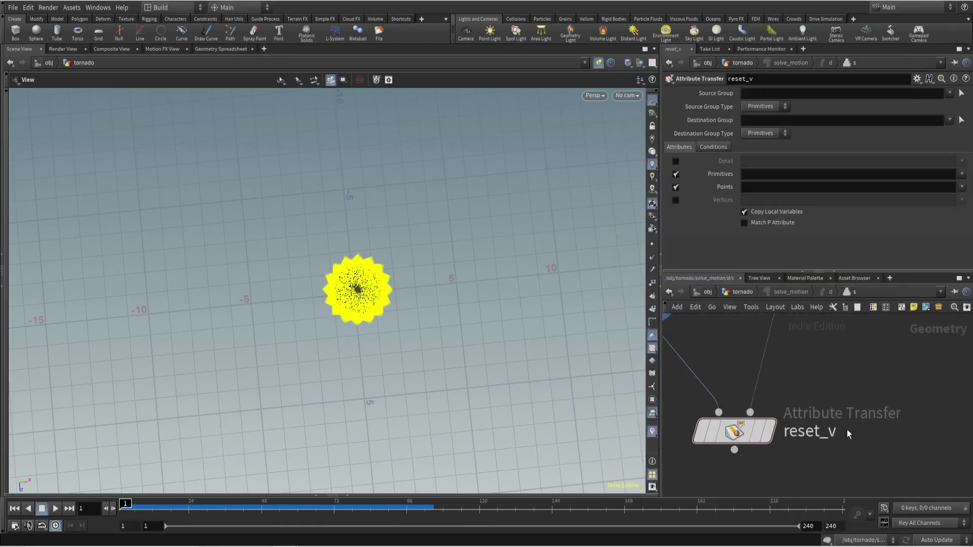
{"action": "left_click", "coordinate": [961, 187]}
{"action": "left_click", "coordinate": [952, 208]}
{"action": "left_click", "coordinate": [962, 187]}
{"action": "left_click", "coordinate": [713, 147]}
{"action": "left_click", "coordinate": [713, 146]}
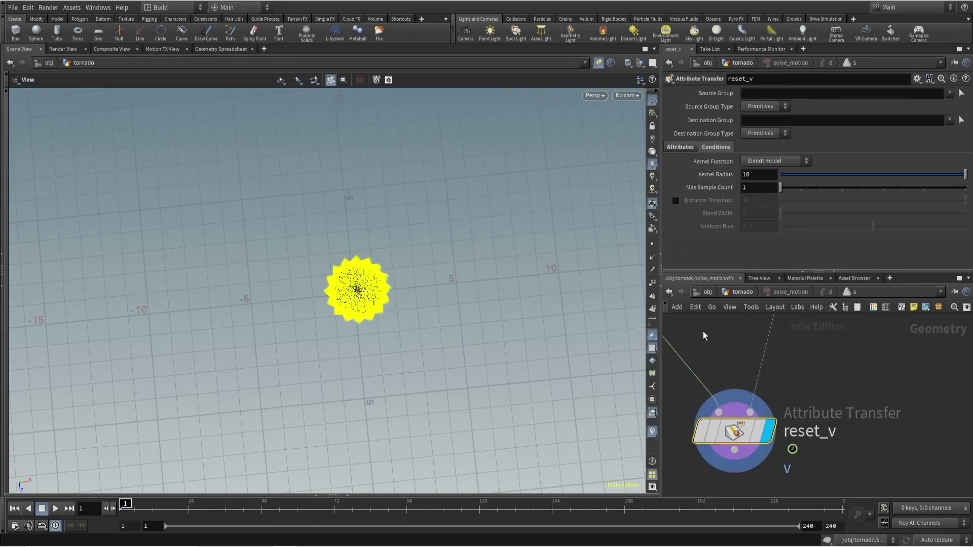
Step: Return to the tornado network, play the solve_motion result and rewind it to frame 1
{"action": "key", "text": "u"}
{"action": "left_click_drag", "start_coordinate": [390, 317], "coordinate": [70, 491]}
{"action": "left_click", "coordinate": [55, 508]}
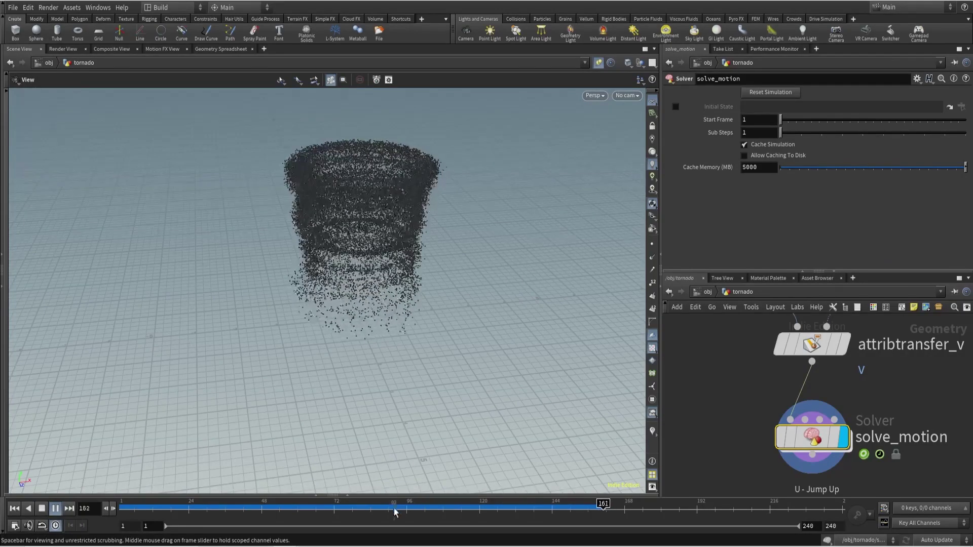
{"action": "left_click", "coordinate": [14, 508]}
Step: Display attribtransfer_v, inspect its v visualizer from above, then replace the visualizer with point trails and examine the velocity directions up close
{"action": "left_click", "coordinate": [844, 344]}
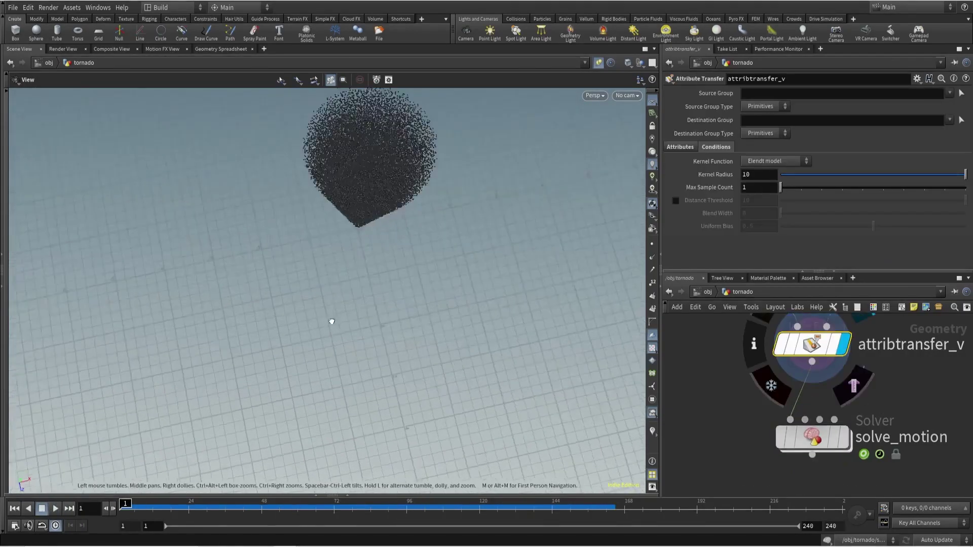
{"action": "left_click_drag", "start_coordinate": [330, 304], "coordinate": [397, 270]}
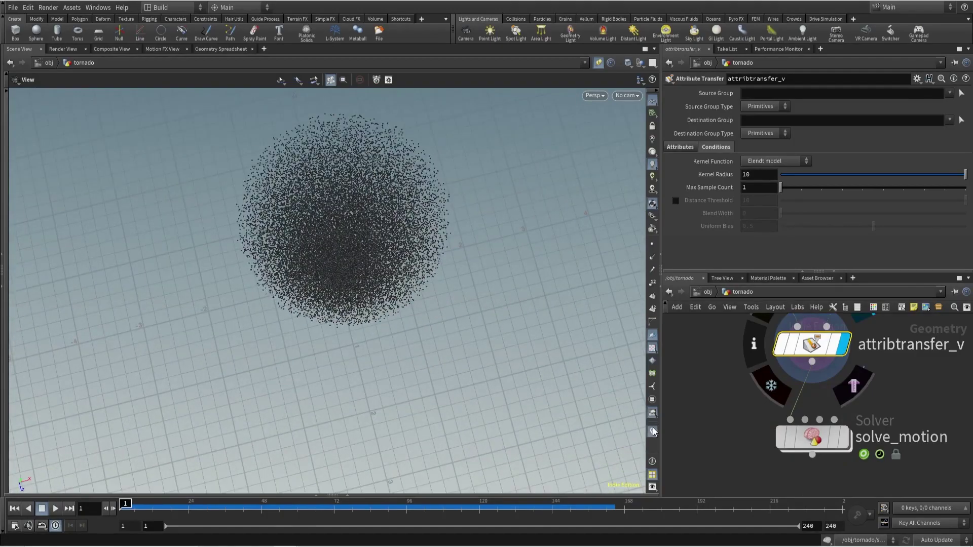
{"action": "left_click_drag", "start_coordinate": [413, 226], "coordinate": [659, 424]}
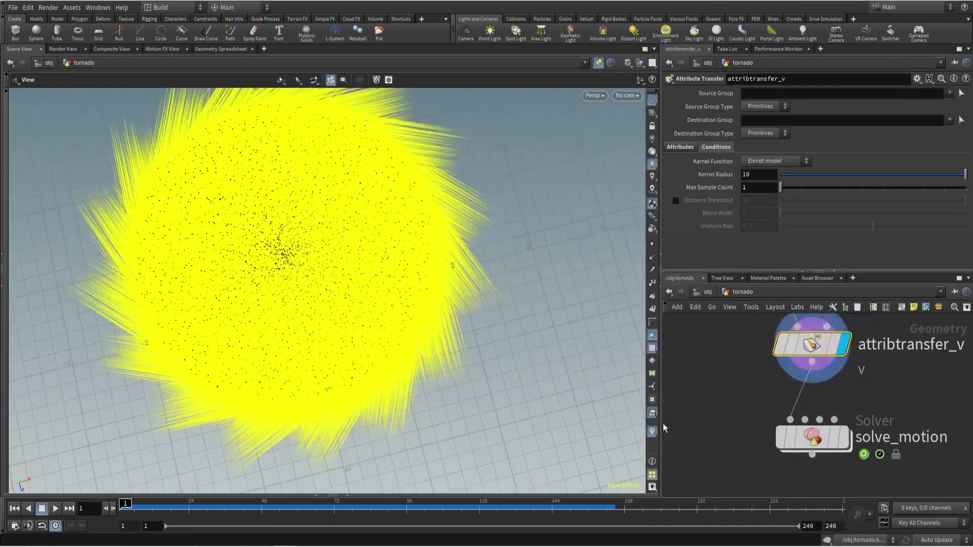
{"action": "left_click", "coordinate": [652, 431]}
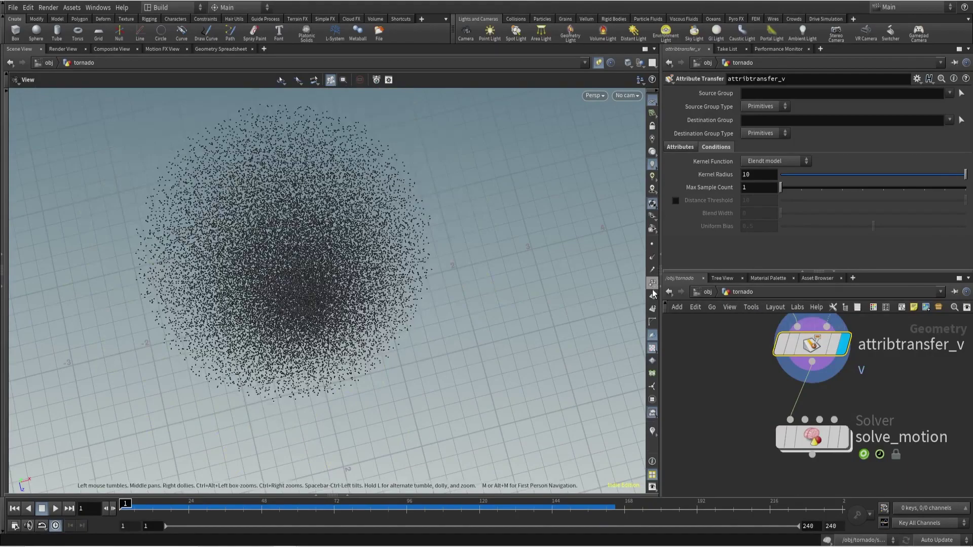
{"action": "left_click", "coordinate": [652, 258]}
{"action": "right_click_drag", "start_coordinate": [373, 265], "coordinate": [552, 228]}
{"action": "middle_click_drag", "start_coordinate": [551, 227], "coordinate": [486, 243]}
{"action": "right_click_drag", "start_coordinate": [487, 243], "coordinate": [390, 265]}
{"action": "middle_click_drag", "start_coordinate": [391, 265], "coordinate": [404, 283]}
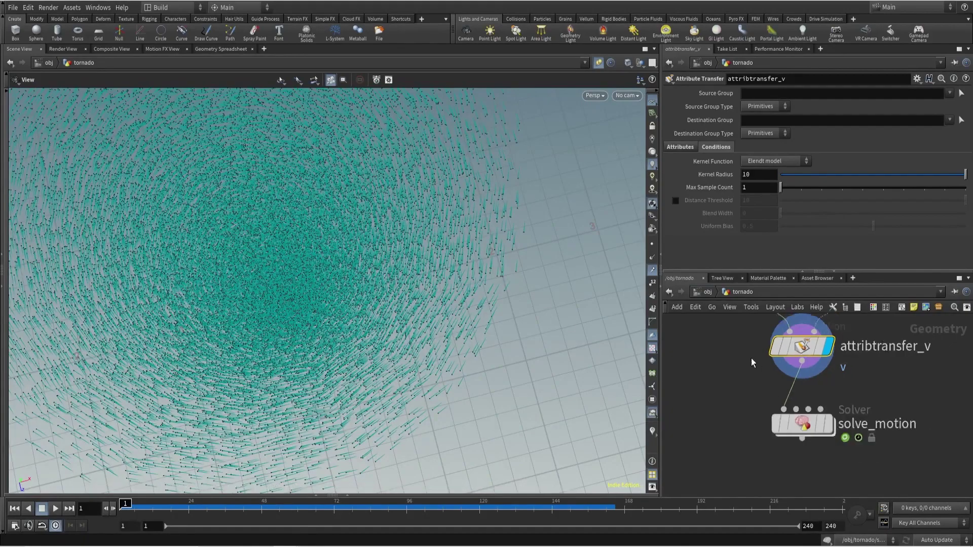
Step: Display create_v and, inside it, wire the global N to the geometry output's N, and show point normals on the cone
{"action": "scroll", "coordinate": [811, 385], "scroll_direction": "down", "scroll_amount": 3}
{"action": "scroll", "coordinate": [811, 385], "scroll_direction": "up", "scroll_amount": 4}
{"action": "left_click", "coordinate": [838, 386]}
{"action": "double_click", "coordinate": [821, 388]}
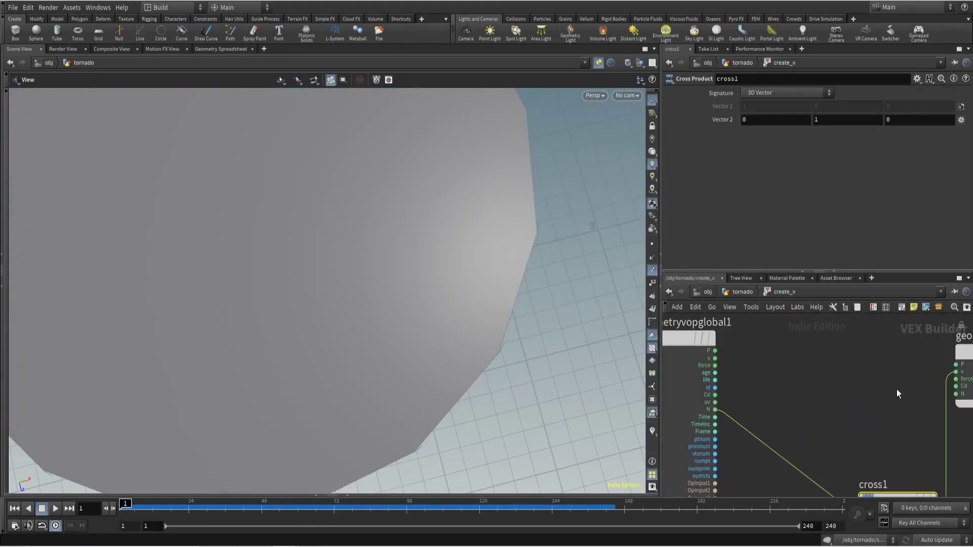
{"action": "scroll", "coordinate": [446, 238], "scroll_direction": "down", "scroll_amount": 6}
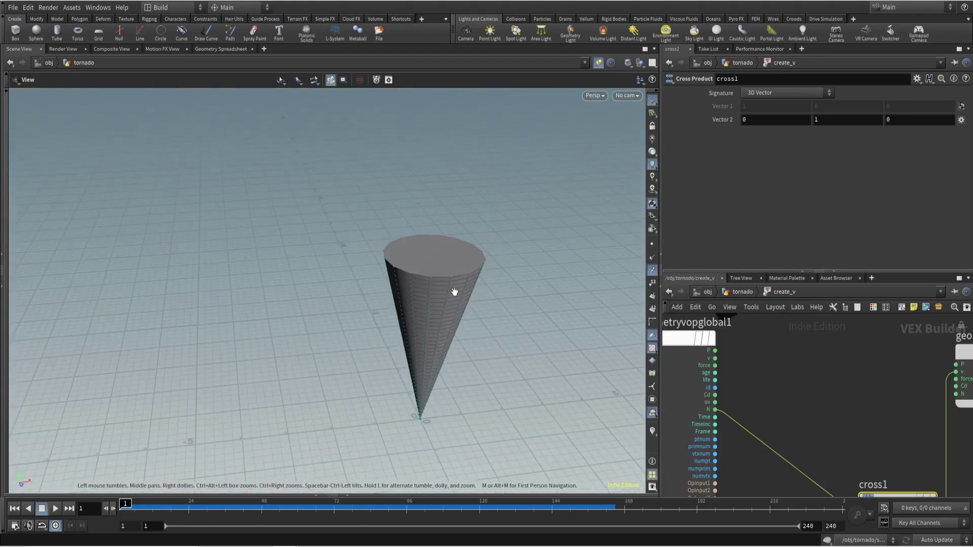
{"action": "left_click", "coordinate": [715, 410]}
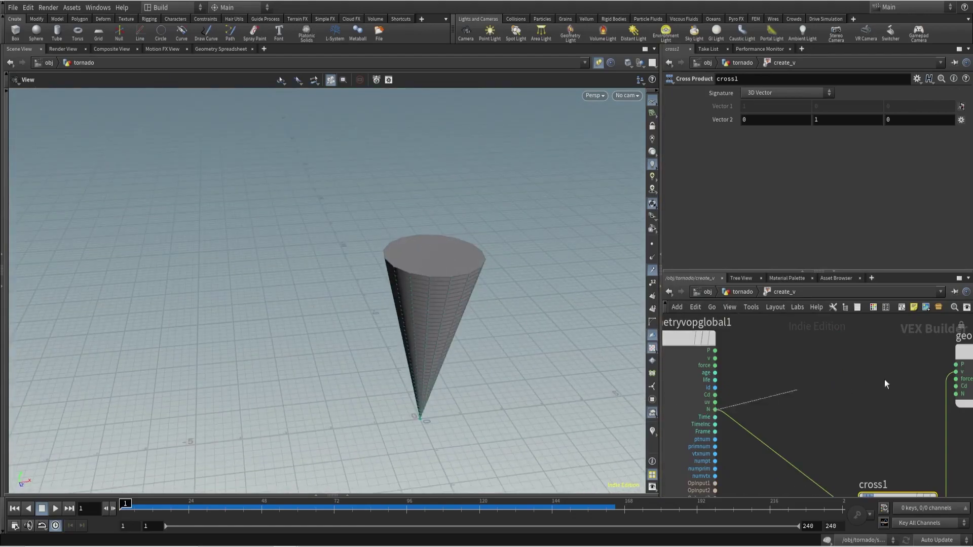
{"action": "left_click", "coordinate": [955, 394]}
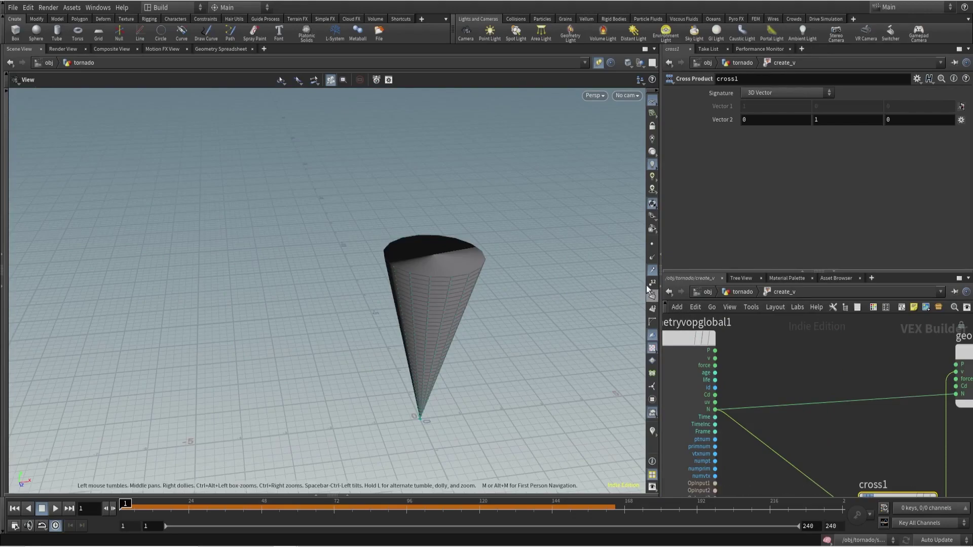
{"action": "left_click", "coordinate": [652, 258]}
{"action": "left_click_drag", "start_coordinate": [473, 261], "coordinate": [424, 272]}
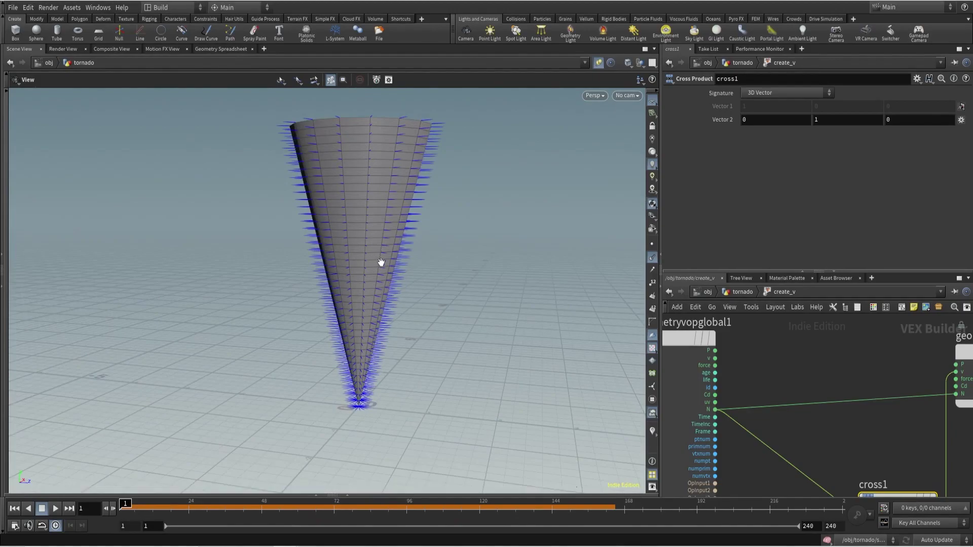
Step: Insert a Multiply node into the wire between the global N and the geometry output's N
{"action": "key", "text": "Tab"}
{"action": "type", "text": "mult"}
{"action": "key", "text": "Return"}
{"action": "left_click", "coordinate": [818, 399]}
Step: Add a Constant node of type Vector and wire it into the second input of multiply1
{"action": "key", "text": "Tab"}
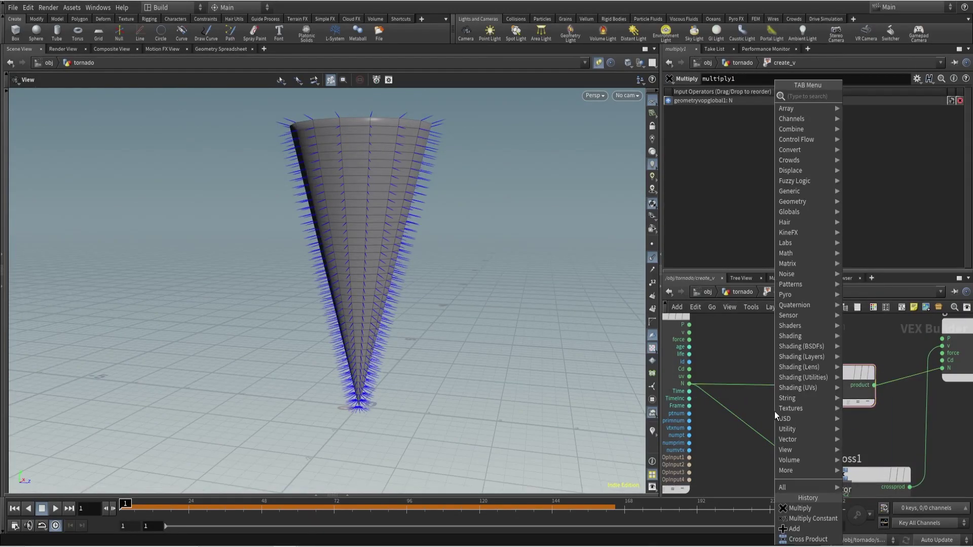
{"action": "type", "text": "const"}
{"action": "key", "text": "Return"}
{"action": "left_click", "coordinate": [774, 412]}
{"action": "left_click", "coordinate": [784, 92]}
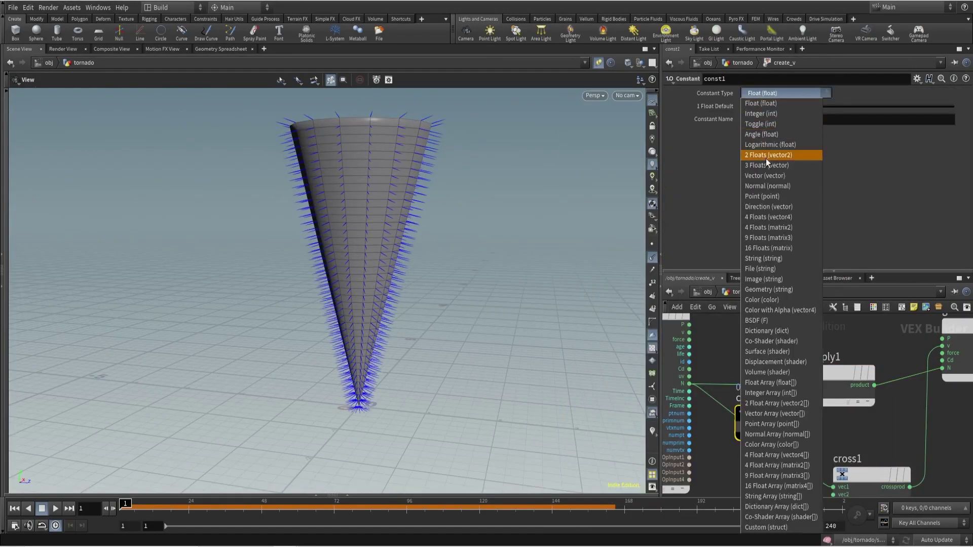
{"action": "left_click", "coordinate": [765, 158]}
{"action": "left_click_drag", "start_coordinate": [812, 425], "coordinate": [798, 393]}
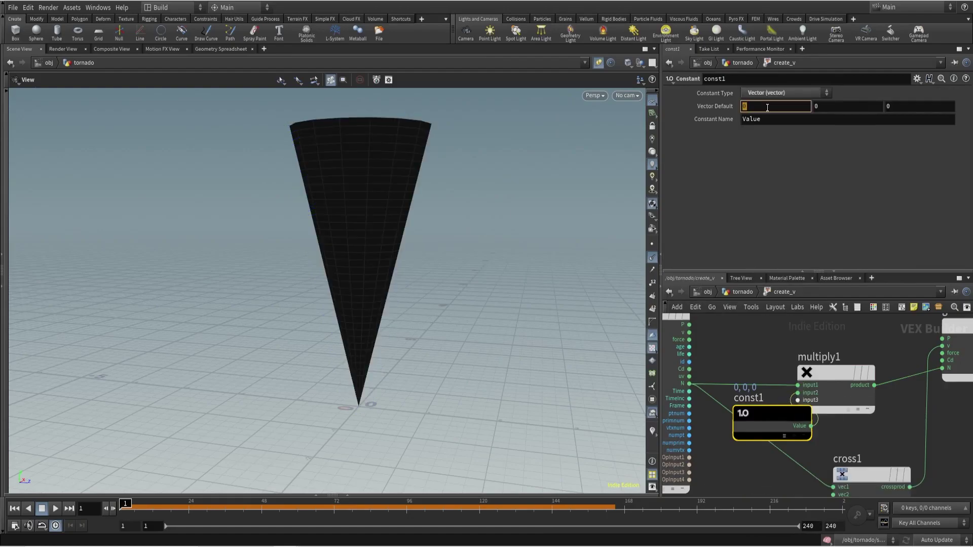
Step: Set the constant's vector default to 1, 0, 1 so the normals lose their vertical component
{"action": "type", "text": "1"}
{"action": "key", "text": "Tab"}
{"action": "type", "text": "1"}
{"action": "key", "text": "Return"}
{"action": "mouse_move", "coordinate": [841, 364]}
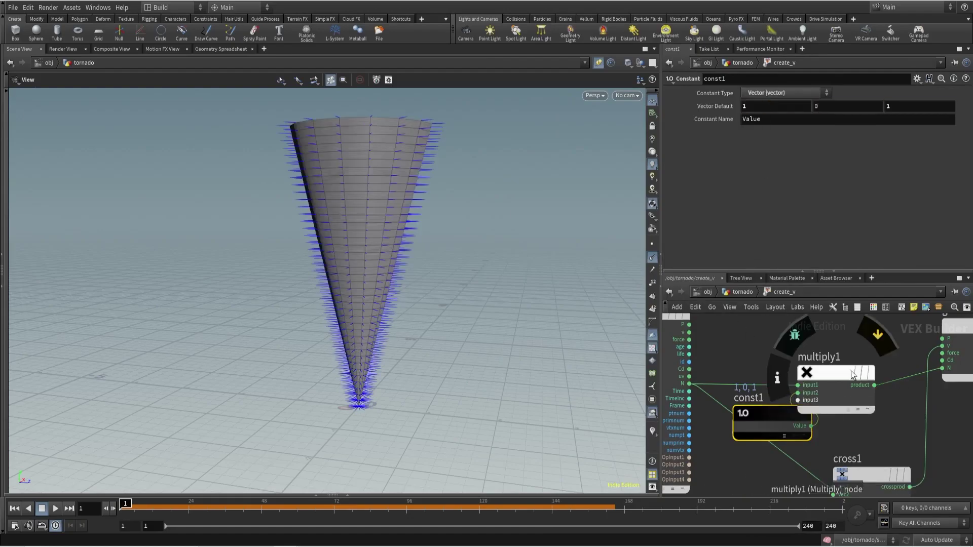
{"action": "left_click", "coordinate": [881, 343]}
Step: Back in the tornado network, add N to the point attributes transferred by attribtransfer_v and examine the points from above
{"action": "key", "text": "u"}
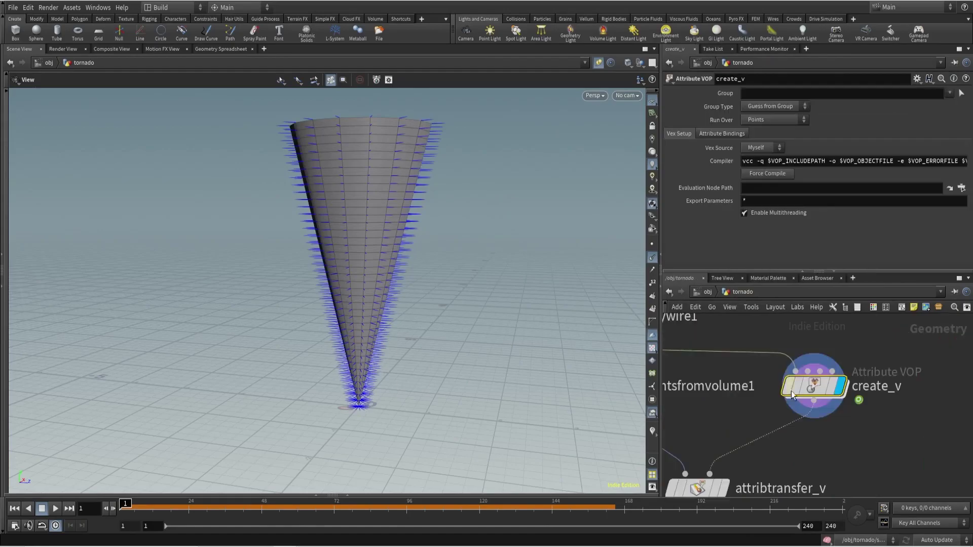
{"action": "key", "text": "Down"}
{"action": "left_click", "coordinate": [943, 198]}
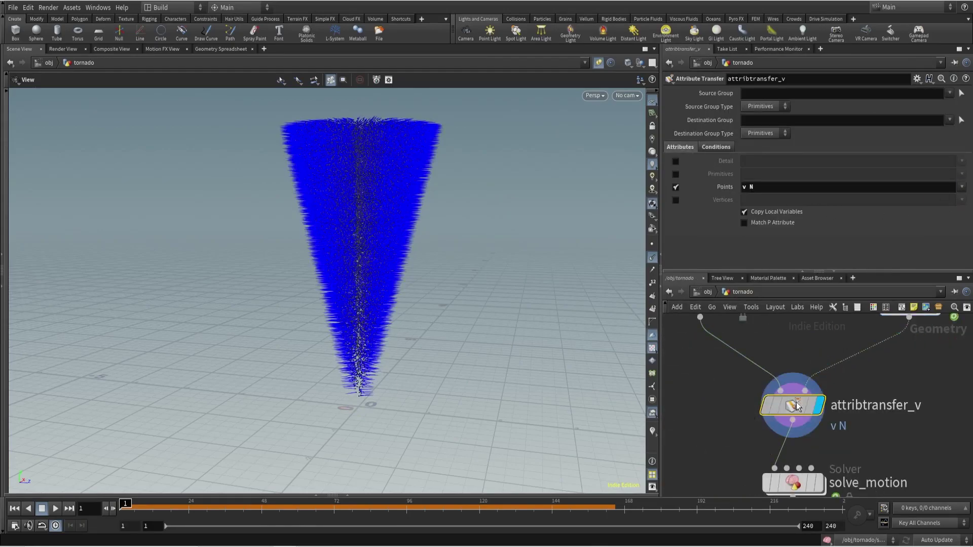
{"action": "left_click_drag", "start_coordinate": [366, 225], "coordinate": [460, 289]}
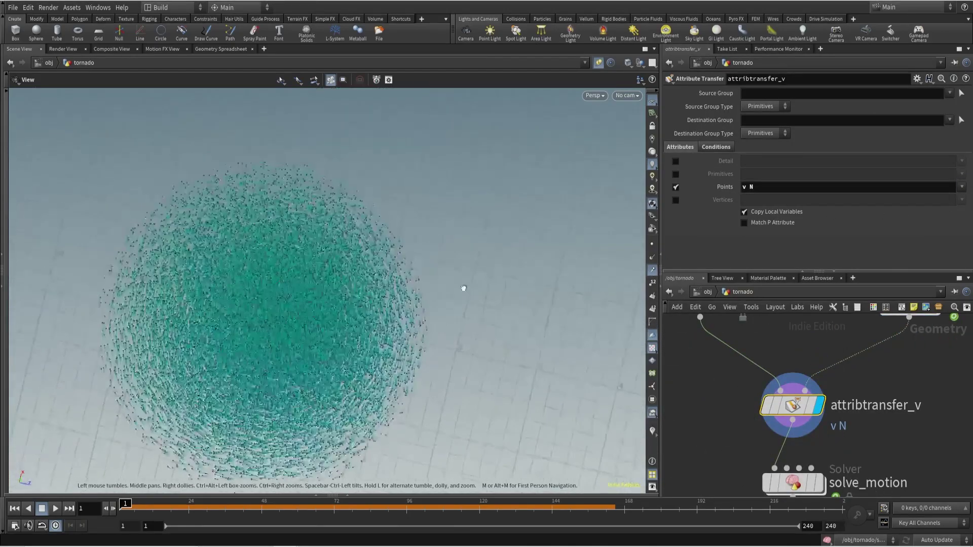
{"action": "scroll", "coordinate": [746, 375], "scroll_direction": "down", "scroll_amount": 2}
{"action": "key", "text": "Down"}
{"action": "scroll", "coordinate": [861, 401], "scroll_direction": "up", "scroll_amount": 3}
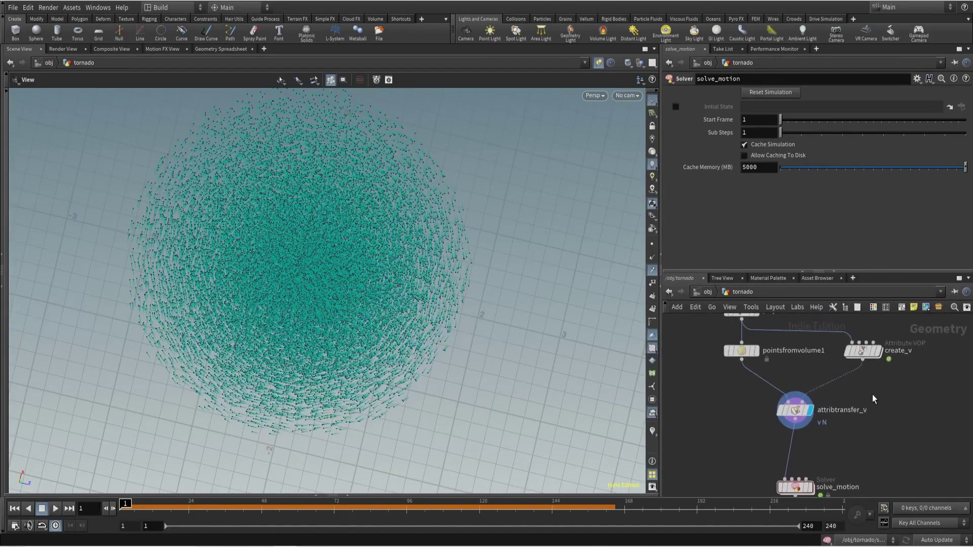
Step: Reopen create_v and add a Mix node above the wires leading to the geometry output
{"action": "key", "text": "Up"}
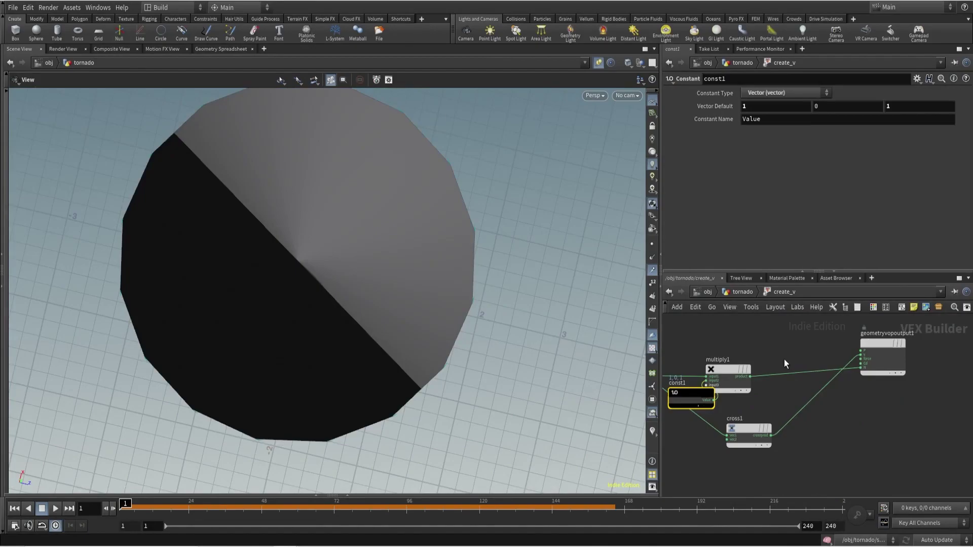
{"action": "key", "text": "Tab"}
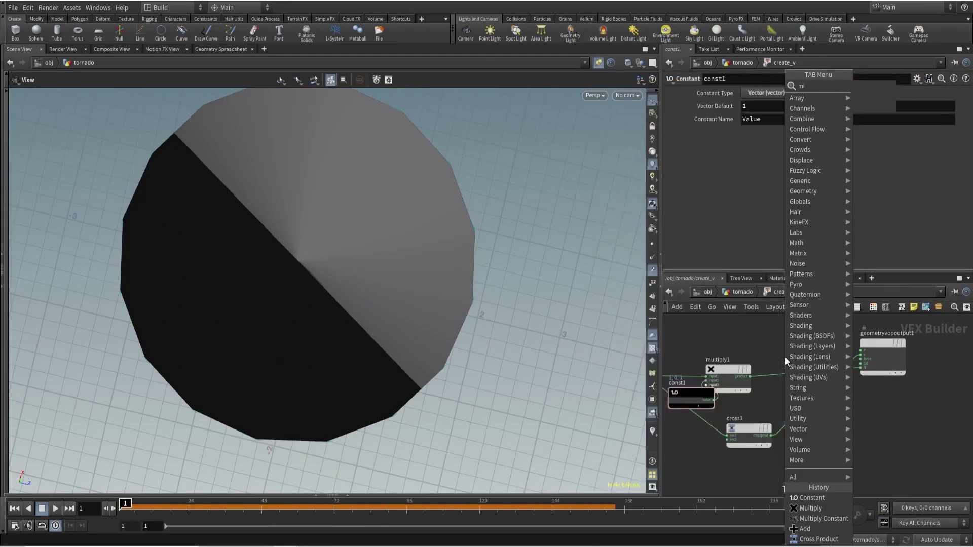
{"action": "type", "text": "mix"}
{"action": "key", "text": "Return"}
{"action": "left_click", "coordinate": [805, 333]}
{"action": "scroll", "coordinate": [728, 372], "scroll_direction": "up", "scroll_amount": 2}
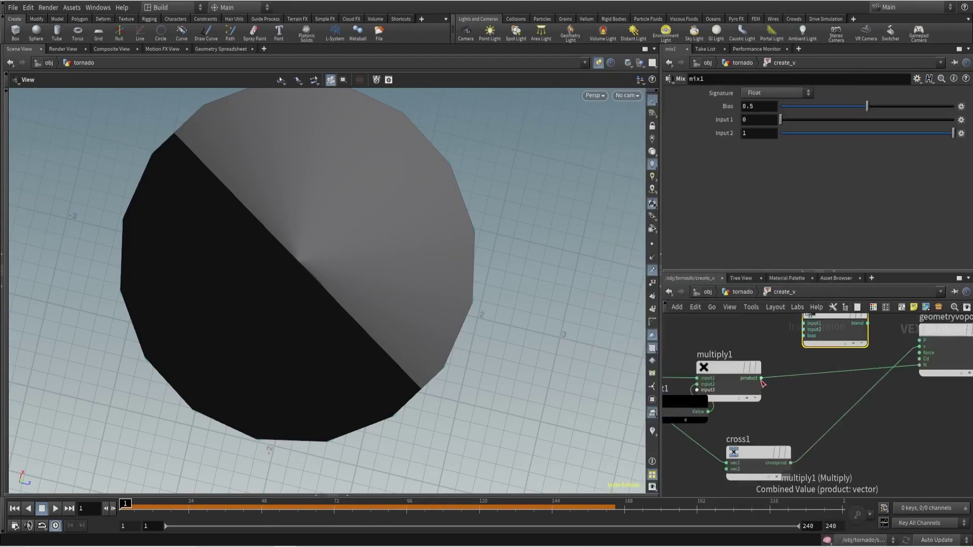
Step: Wire multiply1 into mix1's input1 and cross1 into its input2, and connect the blend to the geometry output's v
{"action": "left_click", "coordinate": [760, 378]}
{"action": "left_click", "coordinate": [802, 344]}
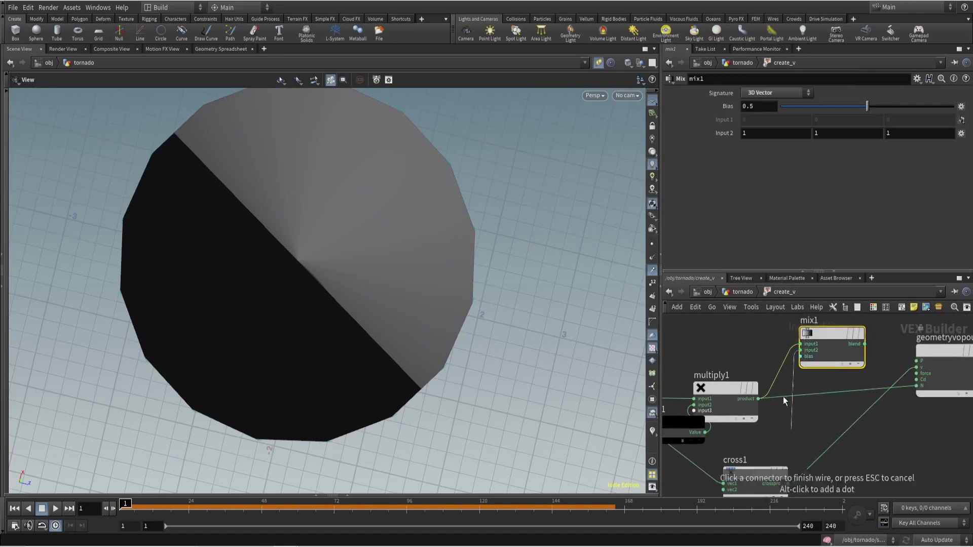
{"action": "scroll", "coordinate": [810, 395], "scroll_direction": "up", "scroll_amount": 1}
{"action": "left_click", "coordinate": [833, 350]}
{"action": "left_click", "coordinate": [896, 378]}
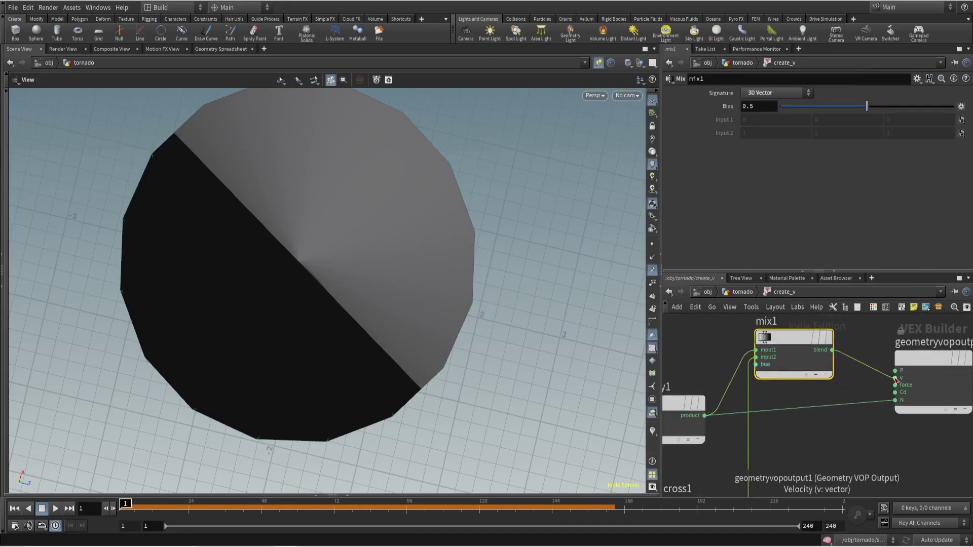
Step: Display attribtransfer_v in the tornado network, then reopen create_v and raise mix1's bias to 1
{"action": "left_click", "coordinate": [742, 292]}
{"action": "left_click", "coordinate": [783, 419]}
{"action": "left_click", "coordinate": [762, 417]}
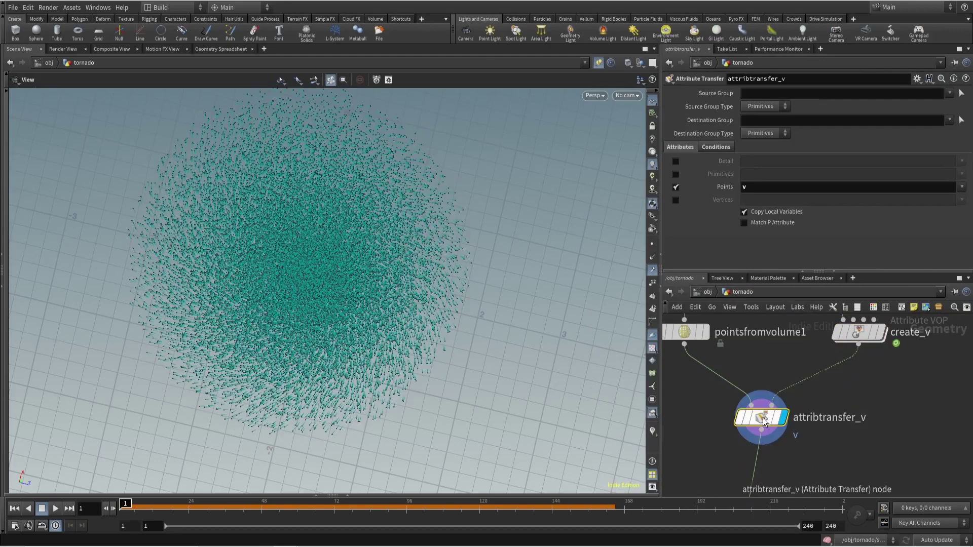
{"action": "double_click", "coordinate": [858, 333]}
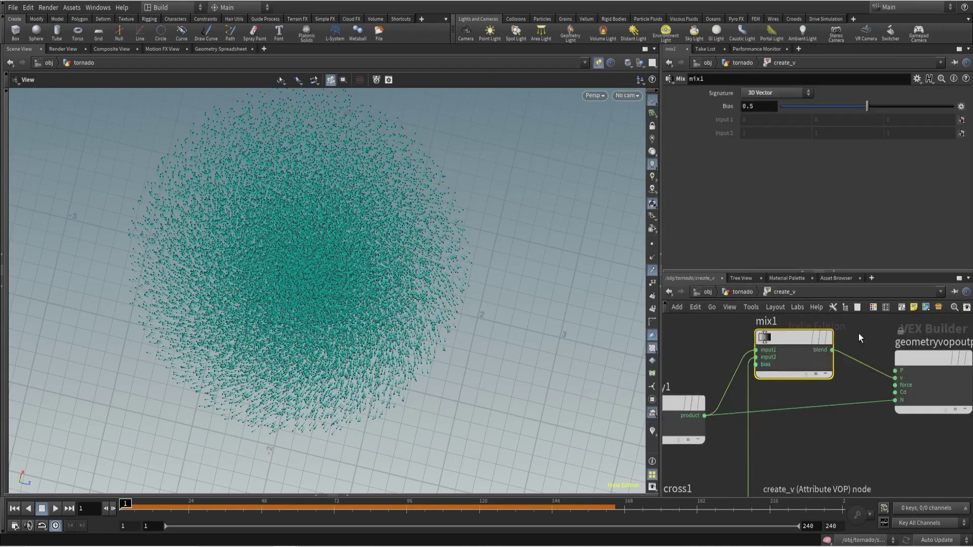
{"action": "left_click_drag", "start_coordinate": [811, 107], "coordinate": [952, 107]}
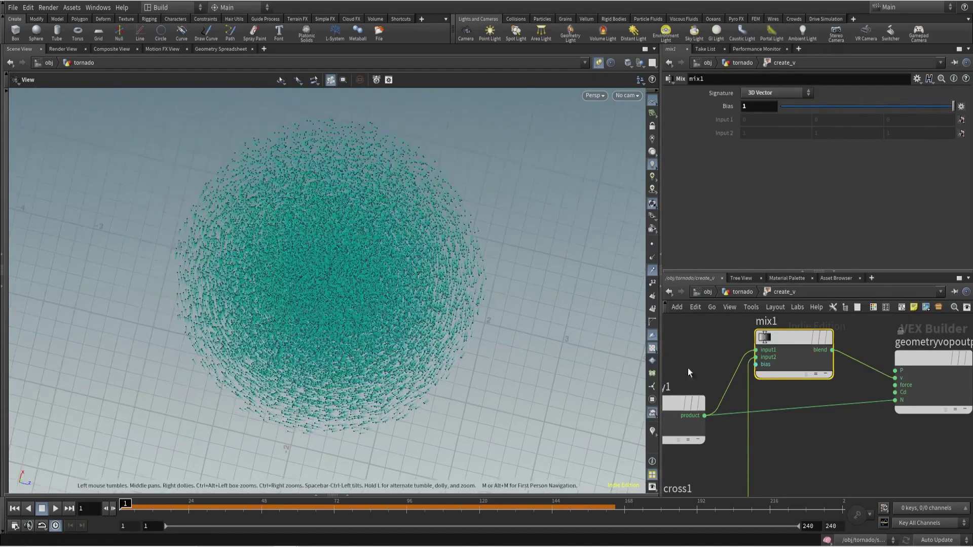
Step: Insert a Multiply Constant with multiplier -1 between multiply1 and mix1's first input
{"action": "middle_click_drag", "start_coordinate": [685, 370], "coordinate": [767, 359]}
{"action": "scroll", "coordinate": [760, 375], "scroll_direction": "down", "scroll_amount": 2}
{"action": "left_click_drag", "start_coordinate": [752, 389], "coordinate": [725, 353]}
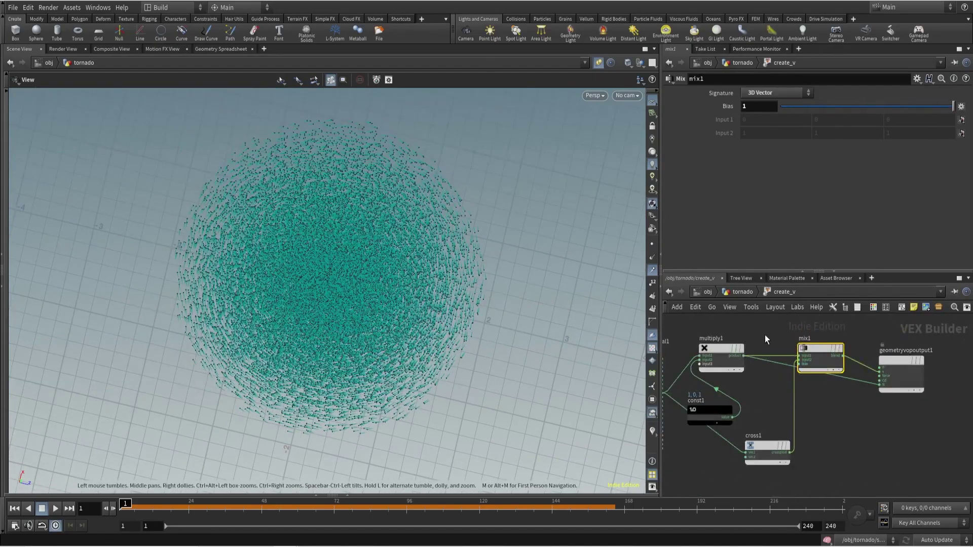
{"action": "key", "text": "Tab"}
{"action": "type", "text": "mult"}
{"action": "left_click", "coordinate": [862, 79]}
{"action": "left_click", "coordinate": [802, 348]}
{"action": "left_click", "coordinate": [742, 106]}
{"action": "scroll", "coordinate": [787, 406], "scroll_direction": "down", "scroll_amount": 3}
Step: Switch the network wiring style to Rounded and spread cross1, const1, the geometry output, mix1 and mulconst1 apart
{"action": "key", "text": "shift+s"}
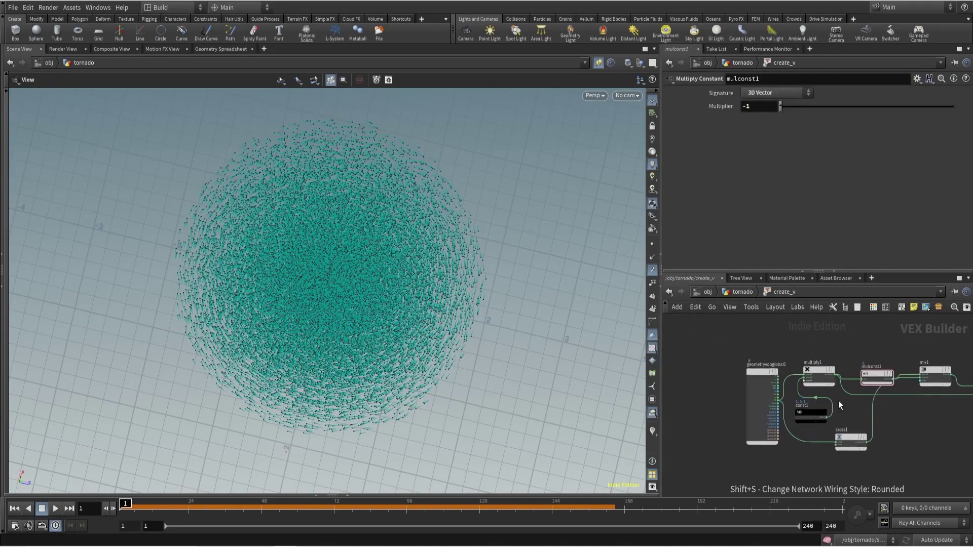
{"action": "left_click_drag", "start_coordinate": [841, 442], "coordinate": [835, 475]}
{"action": "left_click_drag", "start_coordinate": [806, 412], "coordinate": [741, 373]}
{"action": "key", "text": "l"}
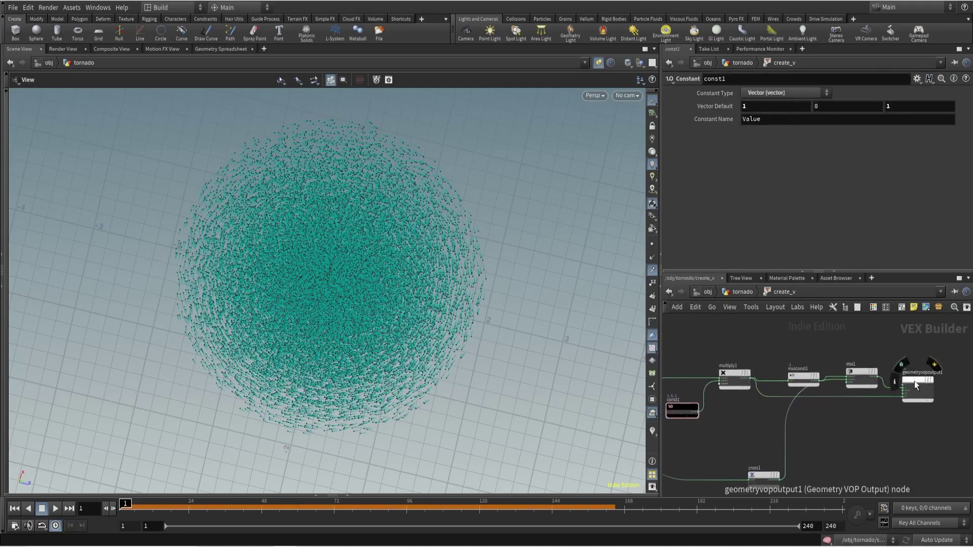
{"action": "left_click_drag", "start_coordinate": [913, 381], "coordinate": [935, 404]}
{"action": "left_click_drag", "start_coordinate": [866, 374], "coordinate": [867, 350]}
{"action": "left_click_drag", "start_coordinate": [803, 379], "coordinate": [806, 332]}
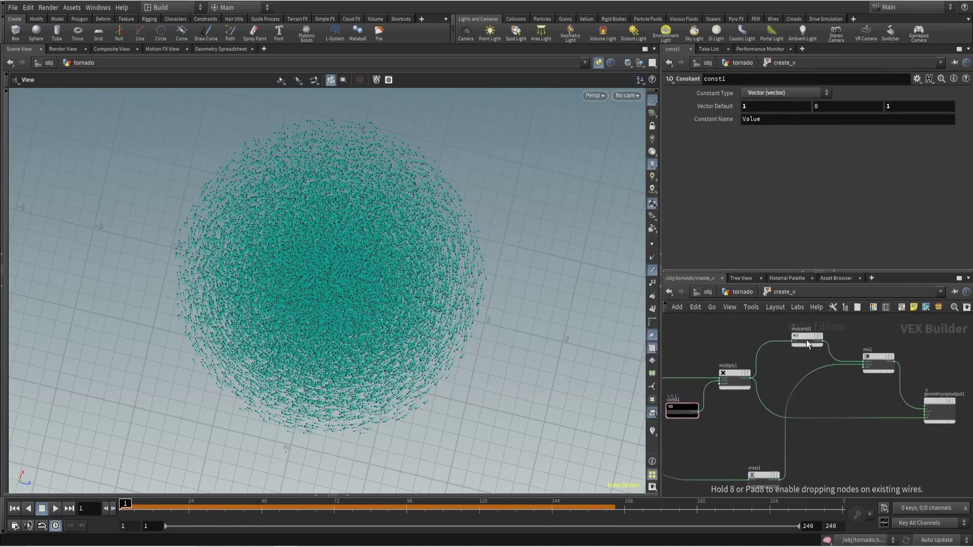
Step: Reposition mix1 and disconnect multiply1's product from the geometry output's N
{"action": "left_click_drag", "start_coordinate": [866, 349], "coordinate": [858, 379]}
{"action": "scroll", "coordinate": [874, 406], "scroll_direction": "up", "scroll_amount": 2}
{"action": "left_click", "coordinate": [874, 393]}
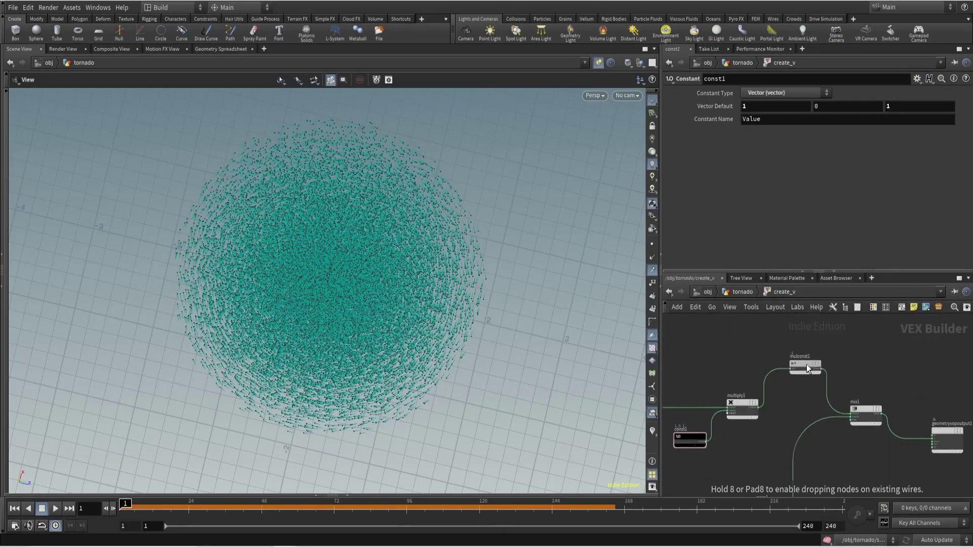
Step: Scrub mix1's bias up to 1, return to the tornado network and display solve_motion from the side
{"action": "scroll", "coordinate": [811, 405], "scroll_direction": "up", "scroll_amount": 2}
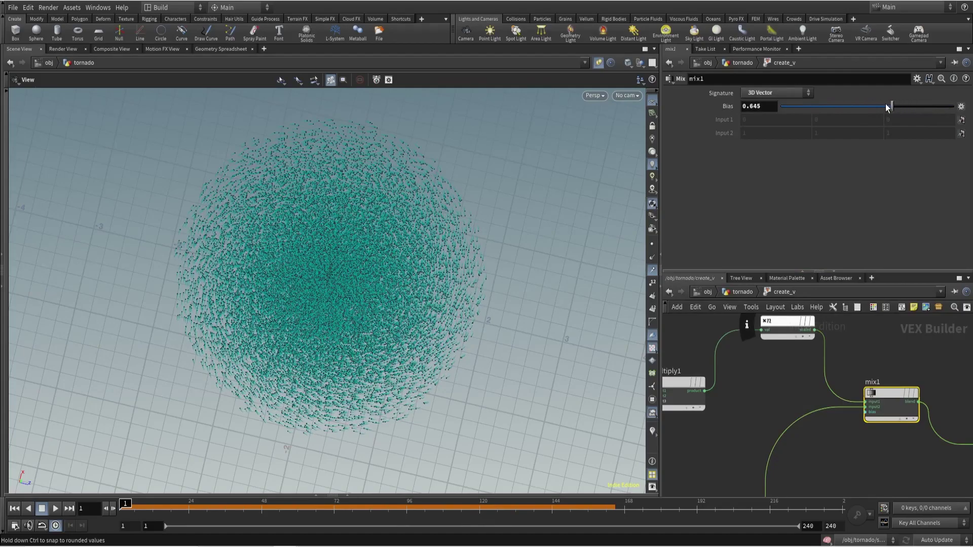
{"action": "left_click_drag", "start_coordinate": [811, 101], "coordinate": [971, 118]}
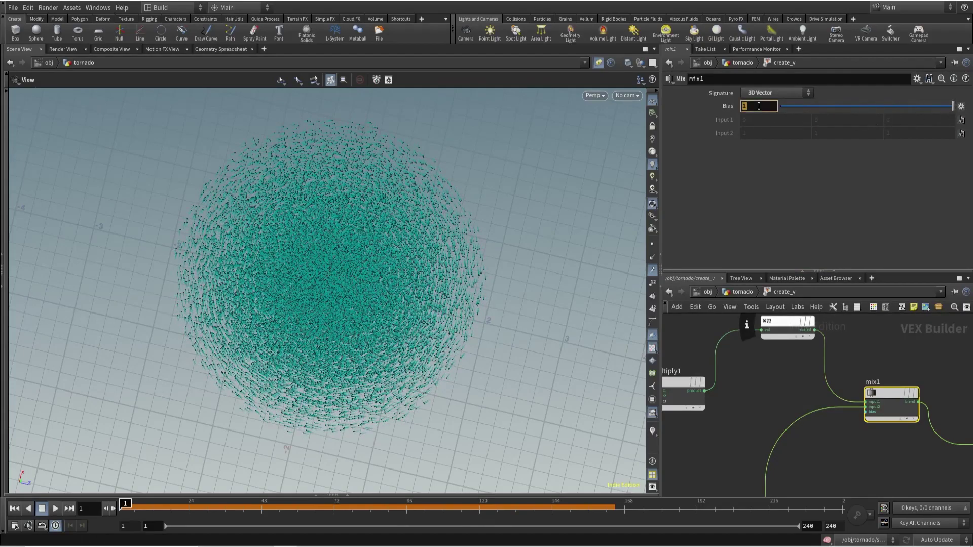
{"action": "key", "text": "u"}
{"action": "left_click", "coordinate": [761, 353]}
{"action": "left_click", "coordinate": [627, 95]}
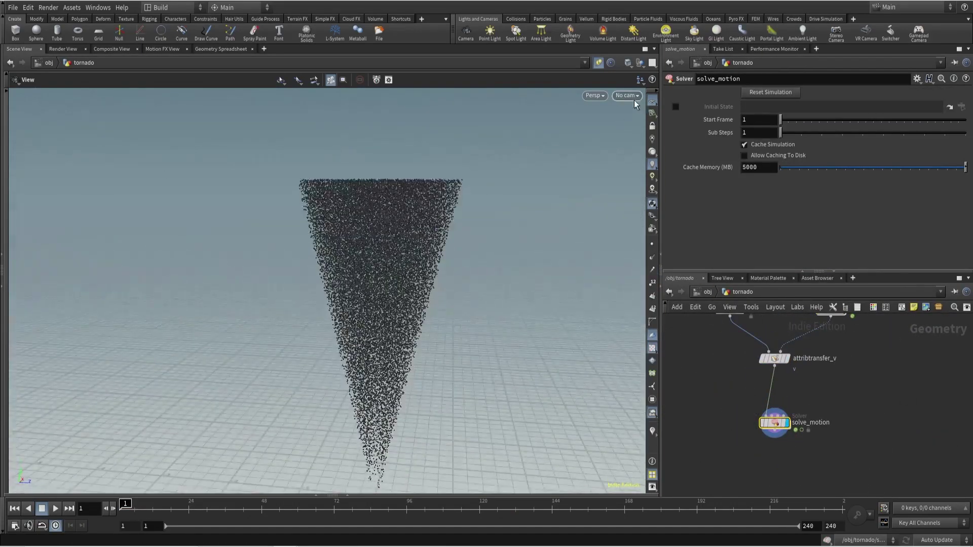
Step: Look through cam1 and play back the tornado simulation
{"action": "left_click", "coordinate": [645, 105]}
{"action": "key", "text": "Up"}
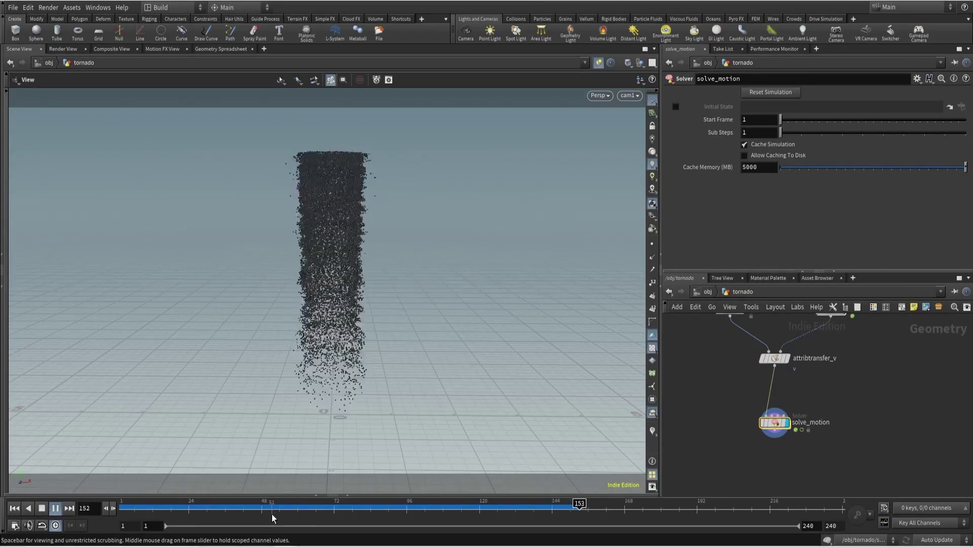
Step: Set mix1's bias inside create_v to .95 and replay the simulation from the tornado network
{"action": "double_click", "coordinate": [773, 422]}
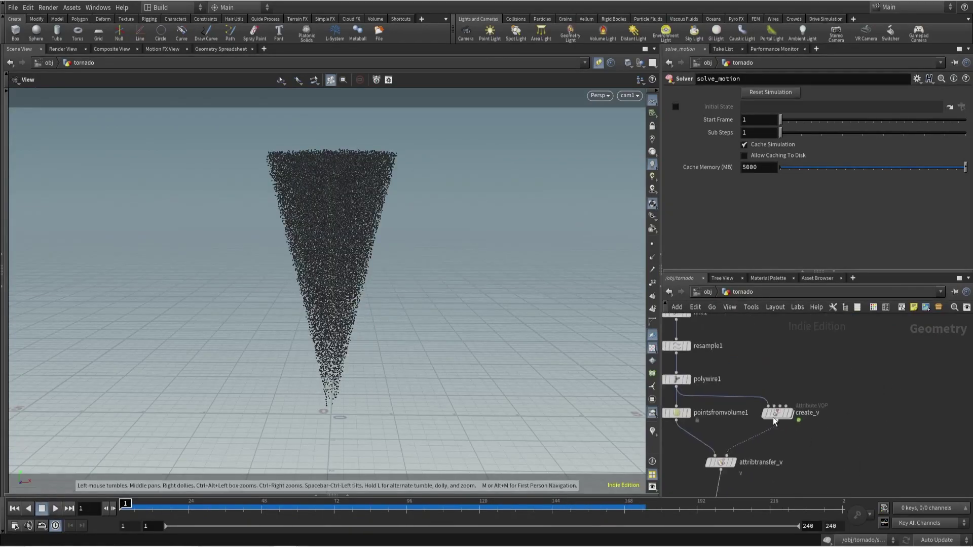
{"action": "scroll", "coordinate": [834, 404], "scroll_direction": "down", "scroll_amount": 2}
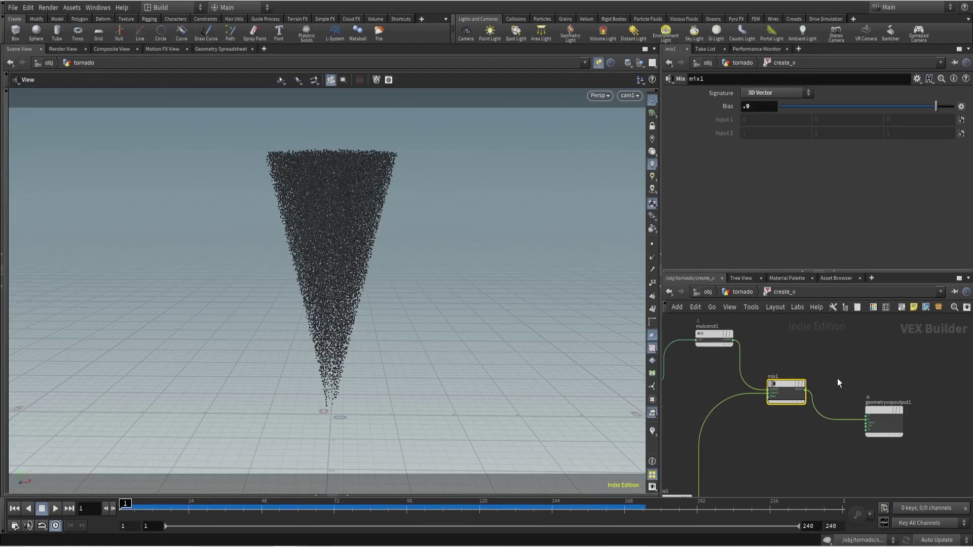
{"action": "left_click", "coordinate": [754, 106]}
{"action": "type", "text": ".95"}
{"action": "key", "text": "Return"}
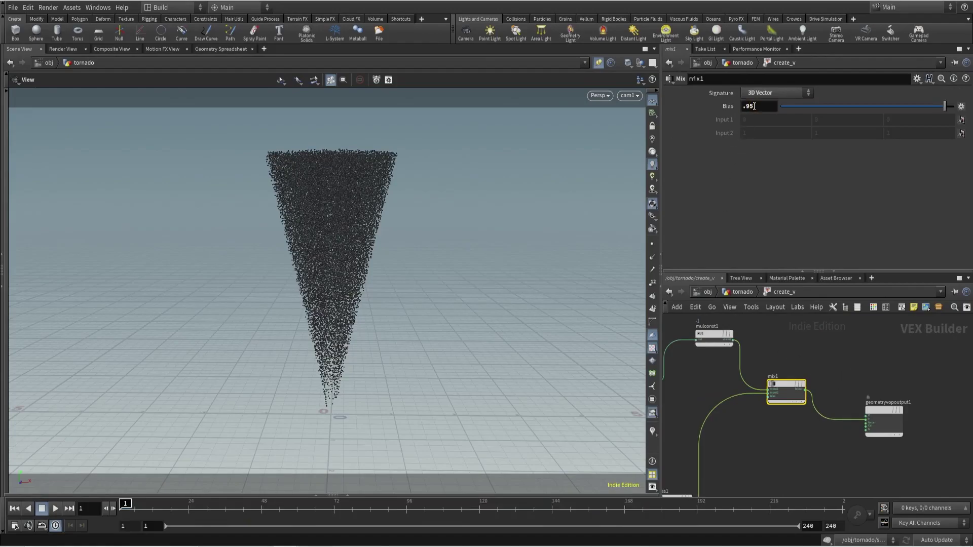
{"action": "key", "text": "u"}
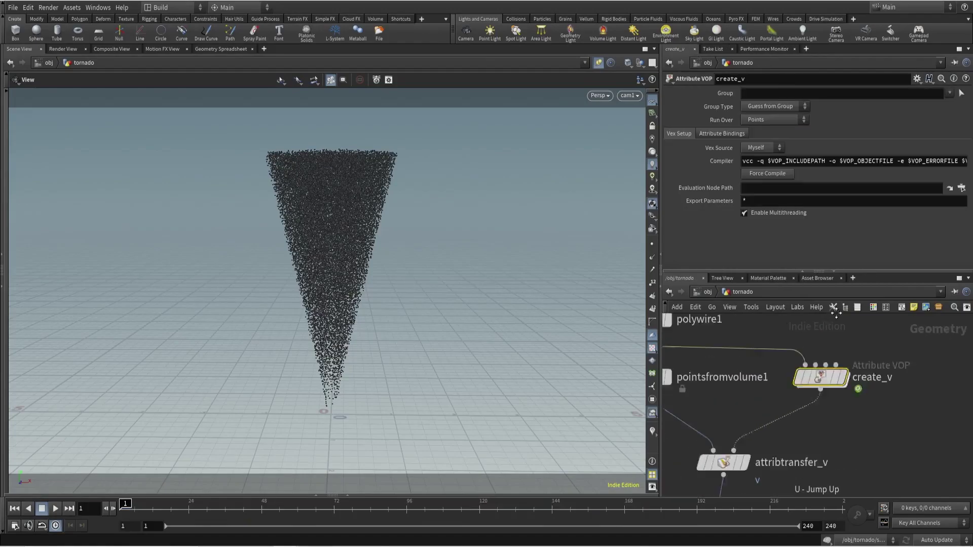
{"action": "left_click", "coordinate": [53, 509]}
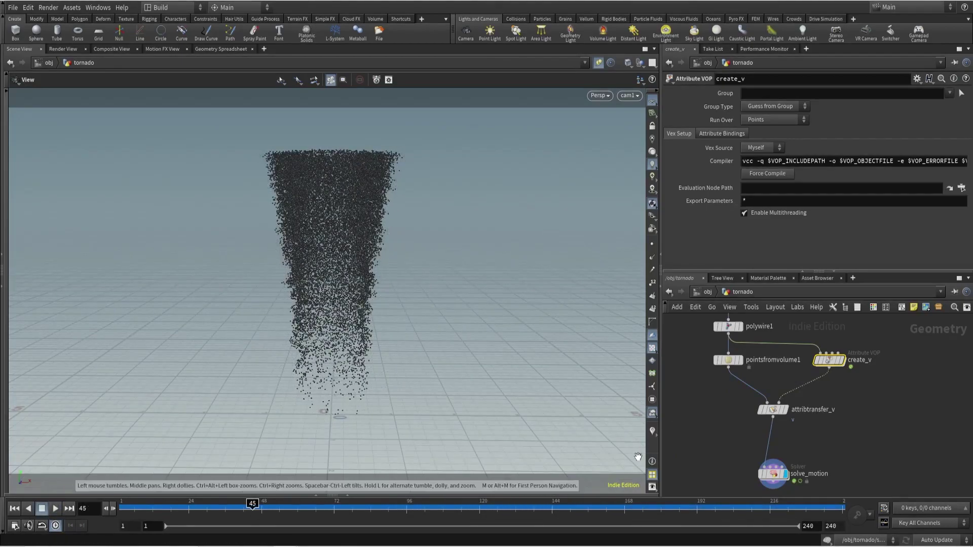
Step: Scrub through the simulation, rewind to frame 1 and move solve_motion closer beneath attribtransfer_v
{"action": "left_click", "coordinate": [772, 474]}
{"action": "scroll", "coordinate": [774, 473], "scroll_direction": "up", "scroll_amount": 2}
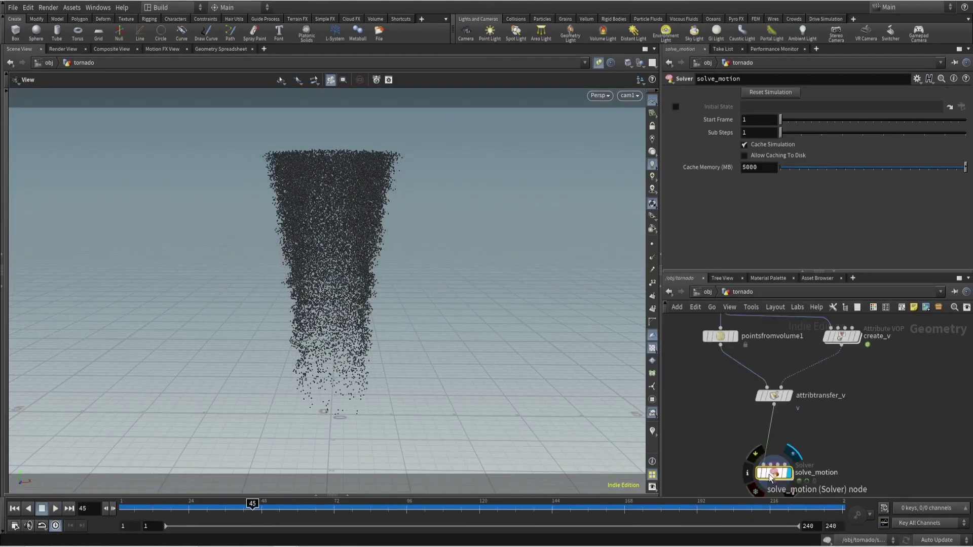
{"action": "left_click_drag", "start_coordinate": [201, 505], "coordinate": [465, 491]}
{"action": "key", "text": "ctrl+Up"}
{"action": "left_click_drag", "start_coordinate": [767, 477], "coordinate": [773, 439]}
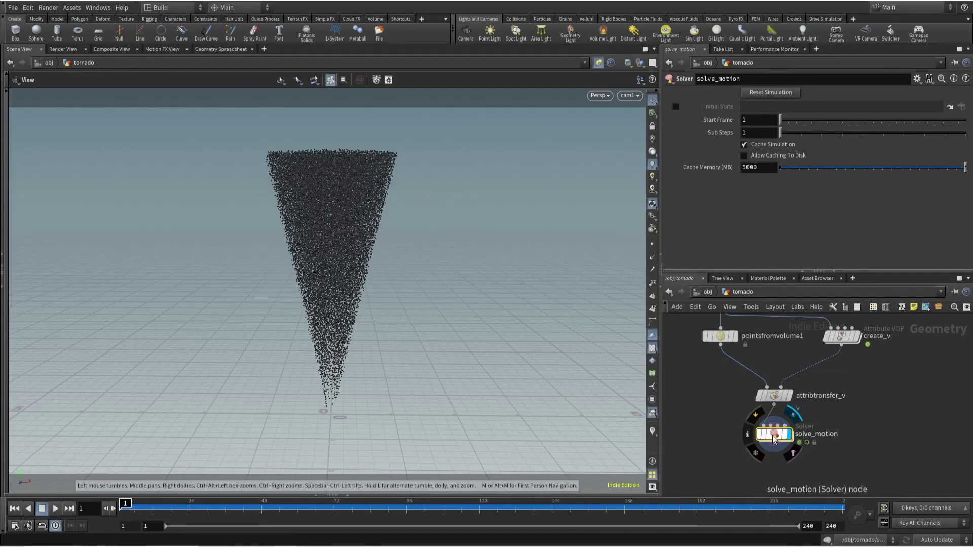
Step: Inside solve_motion's add_v, shift add1 and the geometry output away from mulconst1 and add a Turbulent Noise node beneath them
{"action": "double_click", "coordinate": [774, 436]}
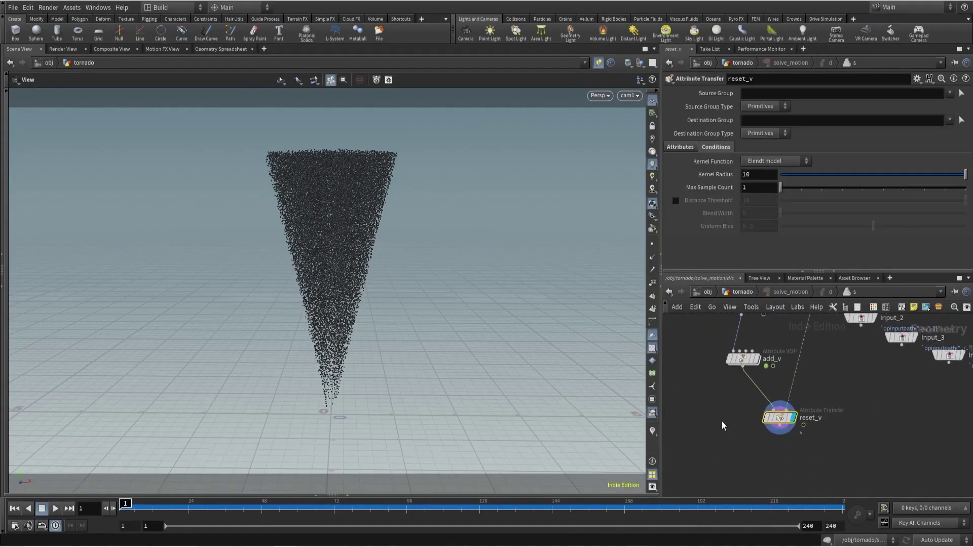
{"action": "key", "text": "Tab"}
{"action": "type", "text": "output"}
{"action": "key", "text": "Return"}
{"action": "double_click", "coordinate": [742, 358]}
{"action": "left_click_drag", "start_coordinate": [801, 428], "coordinate": [900, 399]}
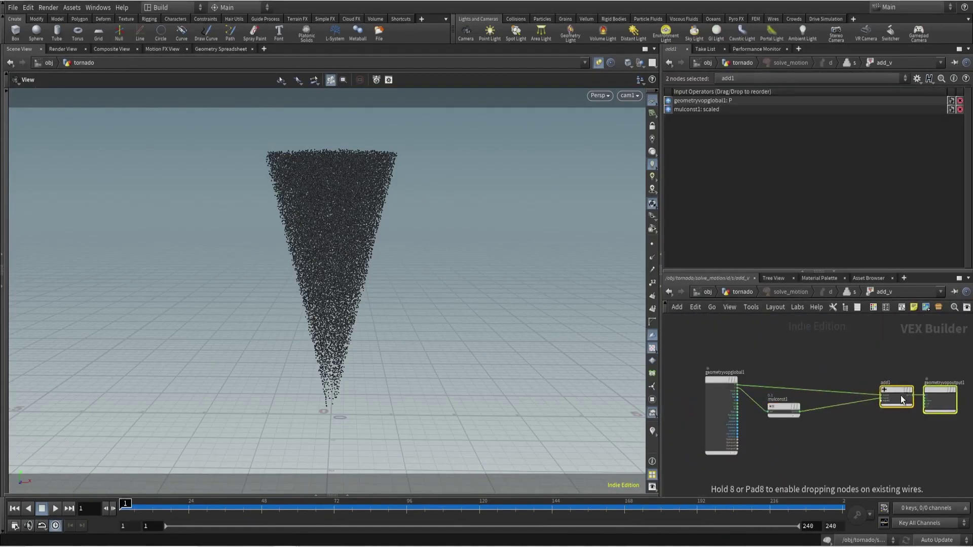
{"action": "key", "text": "Tab"}
{"action": "left_click", "coordinate": [897, 72]}
{"action": "left_click", "coordinate": [801, 454]}
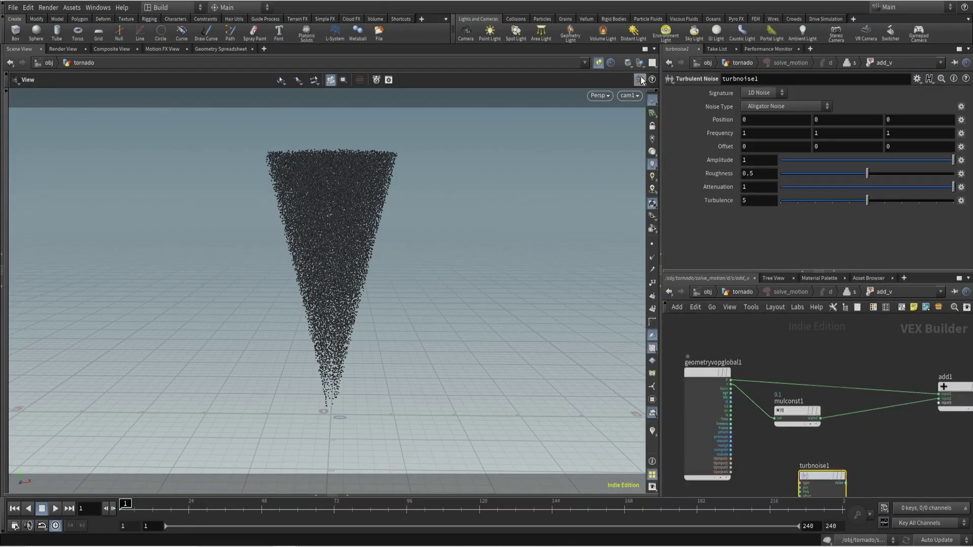
Step: Unpin the viewport, then wire the global P into turbnoise1's pos and its noise into the geometry output's Cd
{"action": "left_click", "coordinate": [599, 62]}
{"action": "scroll", "coordinate": [728, 385], "scroll_direction": "up", "scroll_amount": 2}
{"action": "left_click", "coordinate": [727, 372]}
{"action": "scroll", "coordinate": [749, 431], "scroll_direction": "up", "scroll_amount": 2}
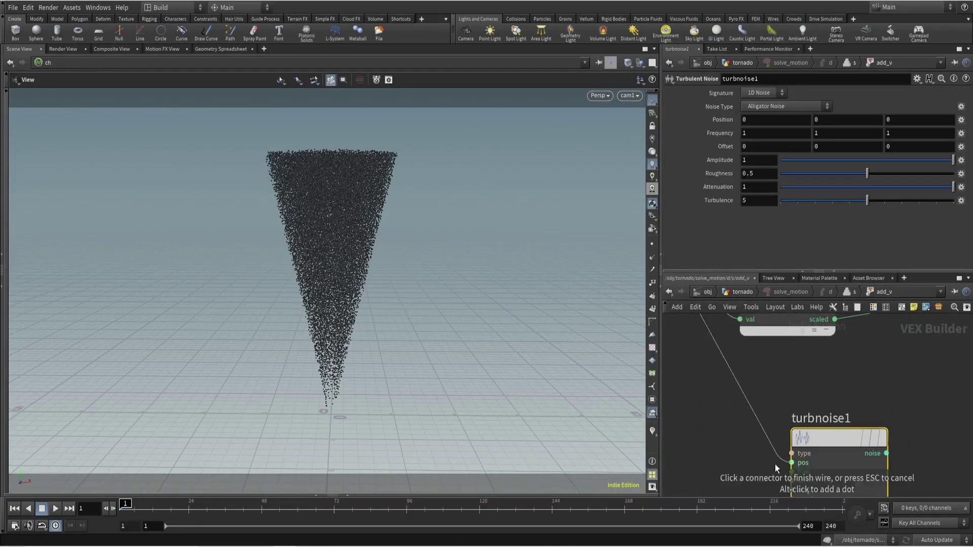
{"action": "left_click", "coordinate": [791, 462]}
{"action": "left_click_drag", "start_coordinate": [885, 453], "coordinate": [819, 362]}
Step: Insert a Fit Range between turbnoise1 and the output's Cd and set its Source Max to .1
{"action": "middle_click_drag", "start_coordinate": [770, 414], "coordinate": [859, 408]}
{"action": "key", "text": "Tab"}
{"action": "type", "text": "fit"}
{"action": "key", "text": "Return"}
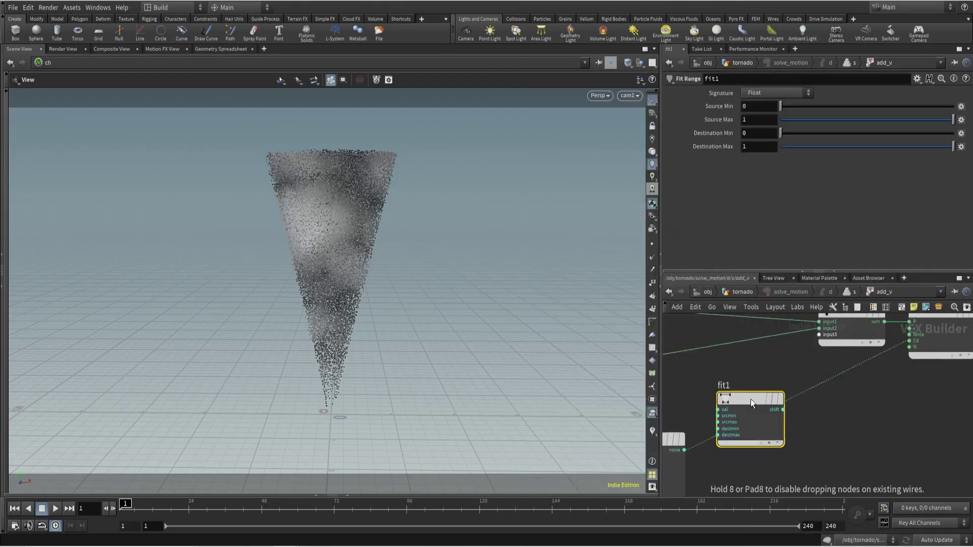
{"action": "left_click", "coordinate": [749, 405]}
{"action": "type", "text": ".1"}
{"action": "key", "text": "Return"}
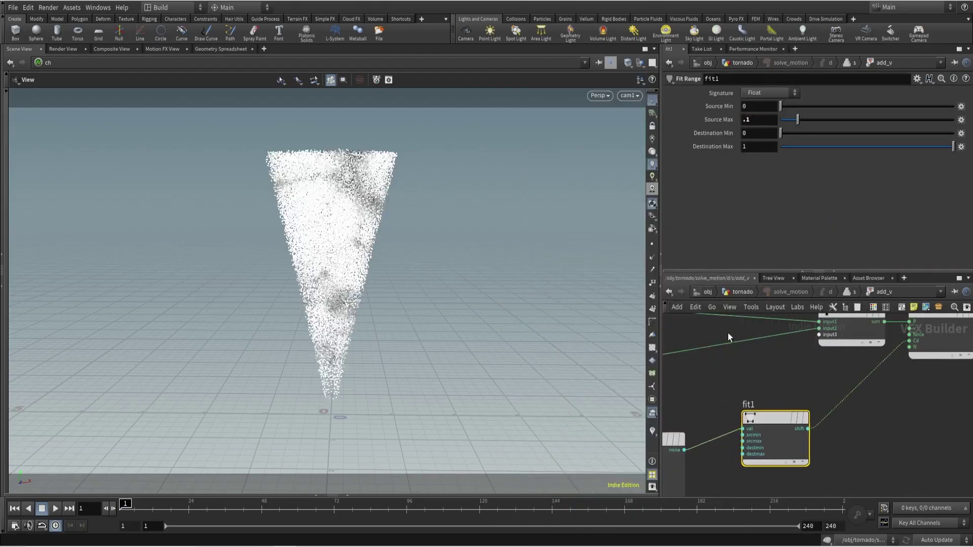
Step: Change turbnoise1's noise type to Simplex Noise
{"action": "middle_click_drag", "start_coordinate": [721, 357], "coordinate": [805, 330]}
{"action": "left_click", "coordinate": [735, 422]}
{"action": "left_click", "coordinate": [780, 106]}
{"action": "left_click", "coordinate": [759, 157]}
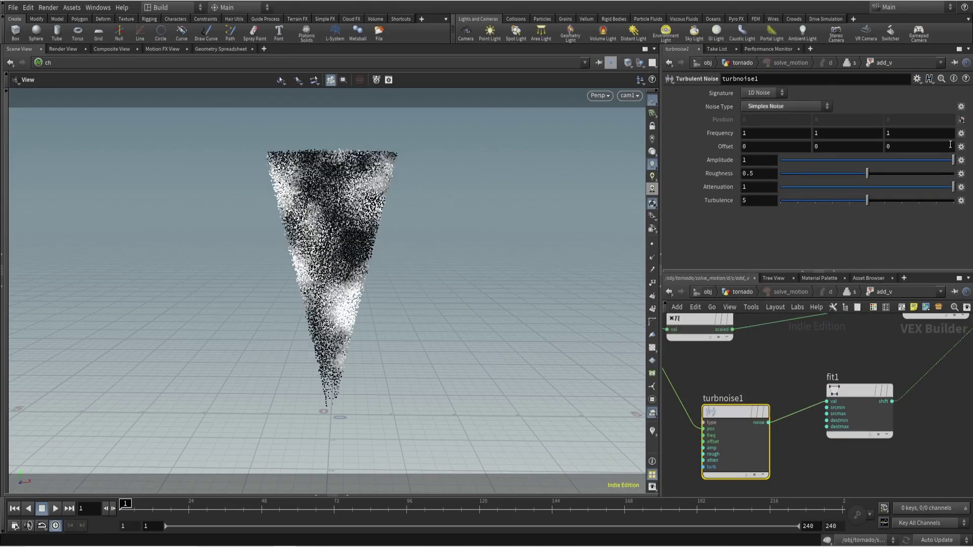
Step: Insert a Multiply between mulconst1 and add1 and feed fit1's shift into its second input
{"action": "scroll", "coordinate": [793, 379], "scroll_direction": "down", "scroll_amount": 2}
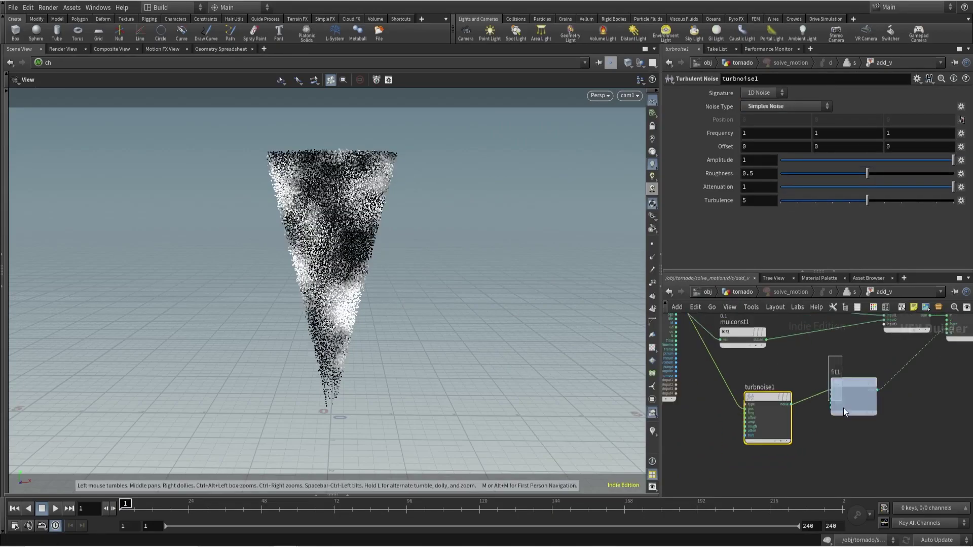
{"action": "left_click", "coordinate": [841, 397]}
{"action": "key", "text": "Tab"}
{"action": "type", "text": "mul"}
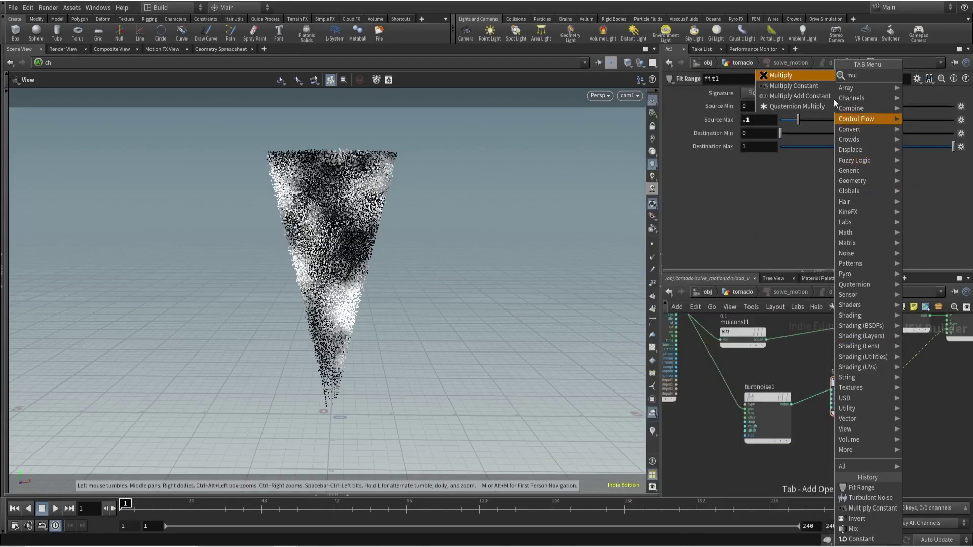
{"action": "key", "text": "Return"}
{"action": "left_click", "coordinate": [816, 335]}
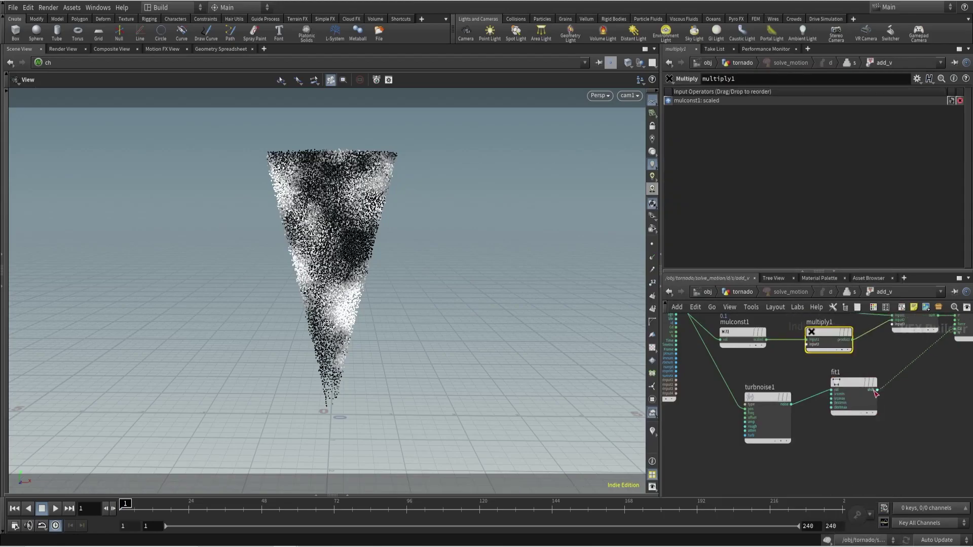
{"action": "left_click", "coordinate": [877, 389]}
{"action": "left_click", "coordinate": [810, 344]}
Step: Disconnect fit1 from the geometry output's Cd and replay the simulation from the tornado network
{"action": "left_click", "coordinate": [850, 397]}
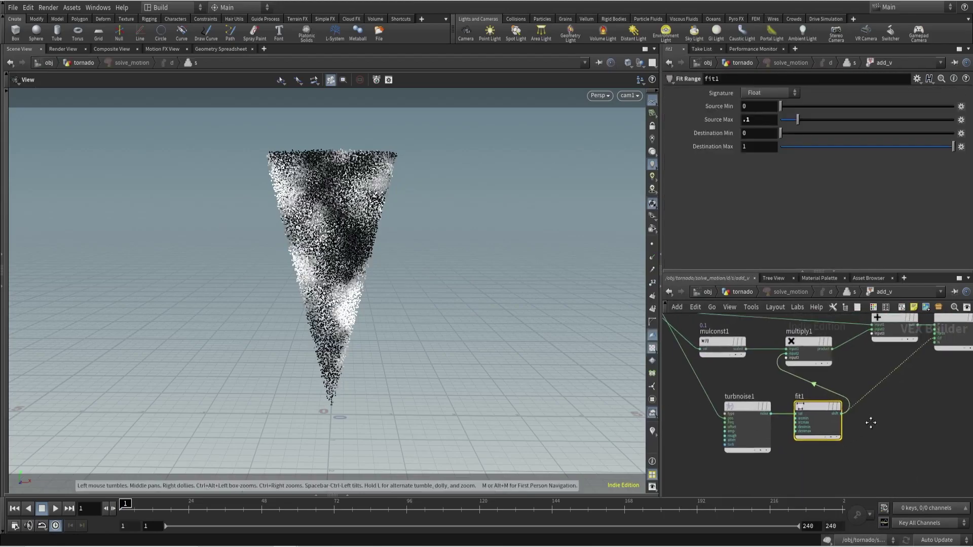
{"action": "left_click_drag", "start_coordinate": [890, 418], "coordinate": [869, 398]}
{"action": "key", "text": "u"}
{"action": "key", "text": "u"}
{"action": "key", "text": "u"}
{"action": "key", "text": "u"}
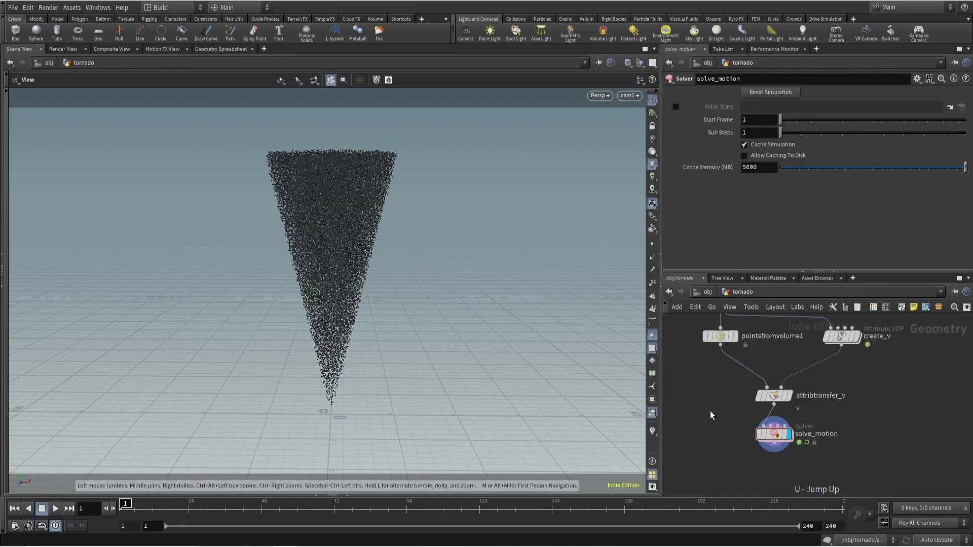
{"action": "key", "text": "Up"}
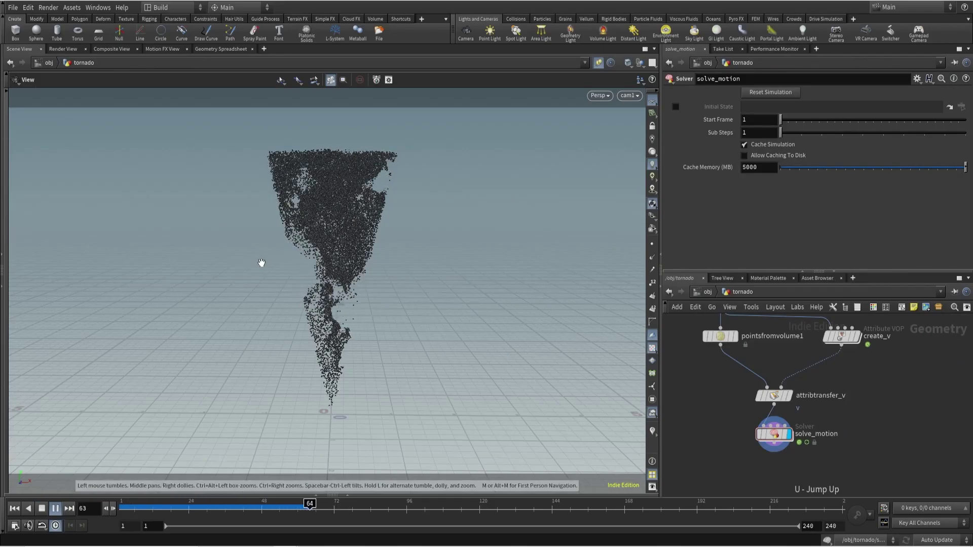
{"action": "key", "text": "ctrl+Up"}
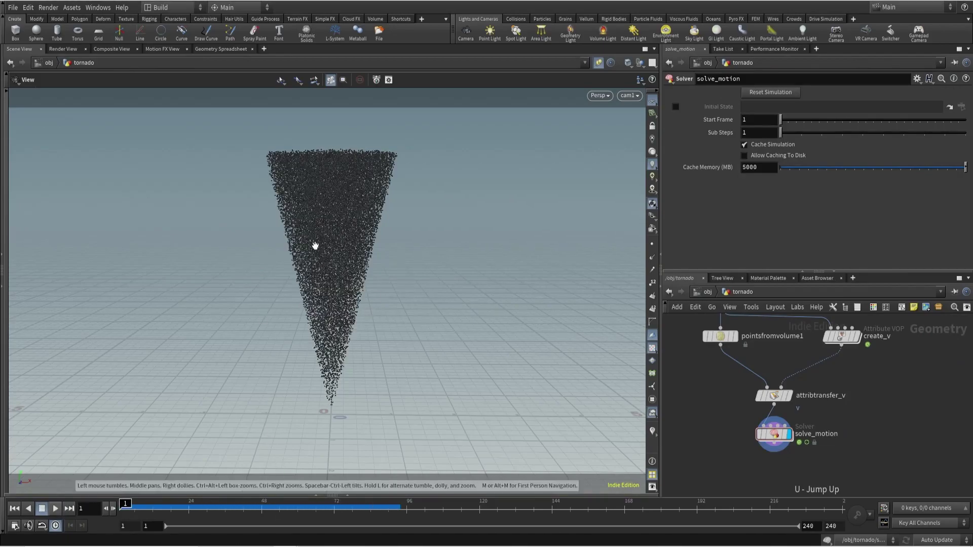
Step: Set fit1's Destination Min inside add_v to .25 and replay the simulation from the tornado network
{"action": "double_click", "coordinate": [776, 435]}
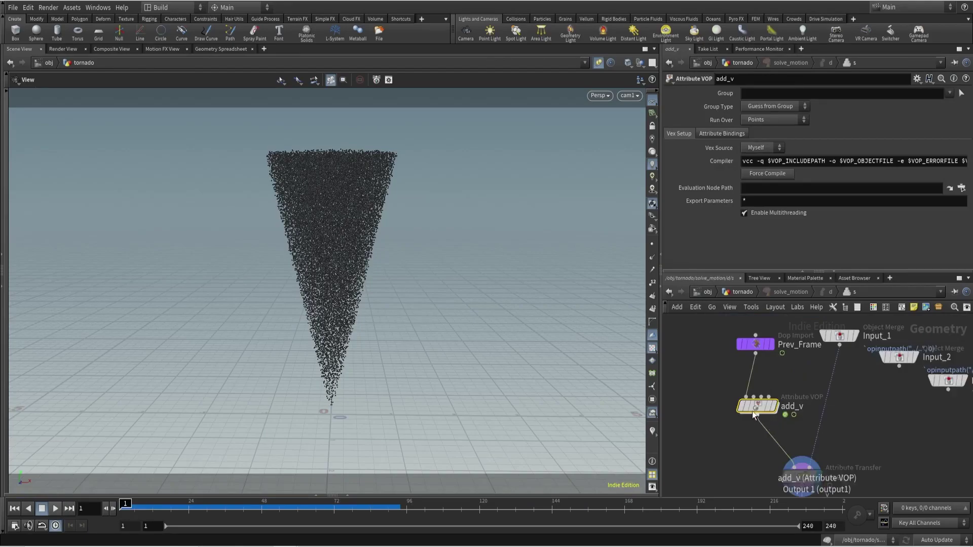
{"action": "double_click", "coordinate": [799, 473]}
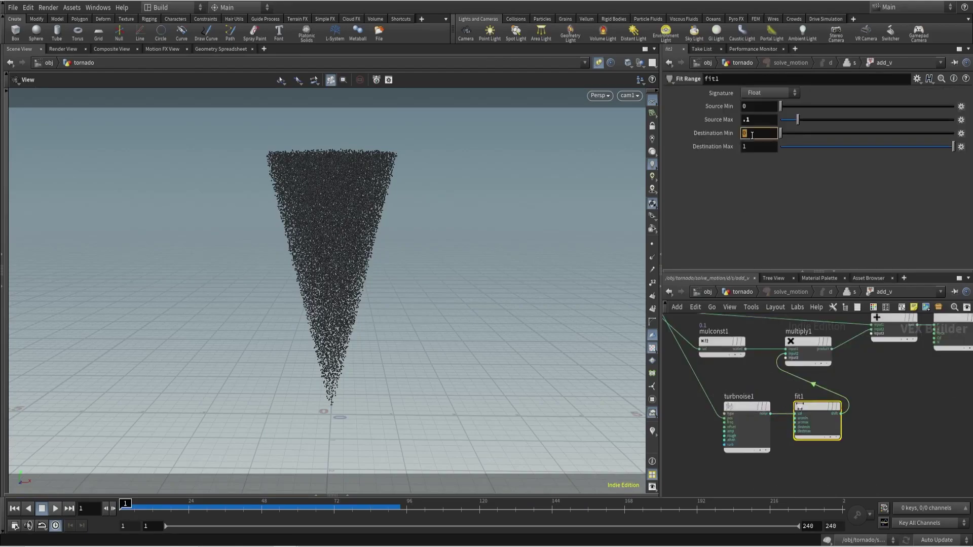
{"action": "type", "text": ".25"}
{"action": "key", "text": "Return"}
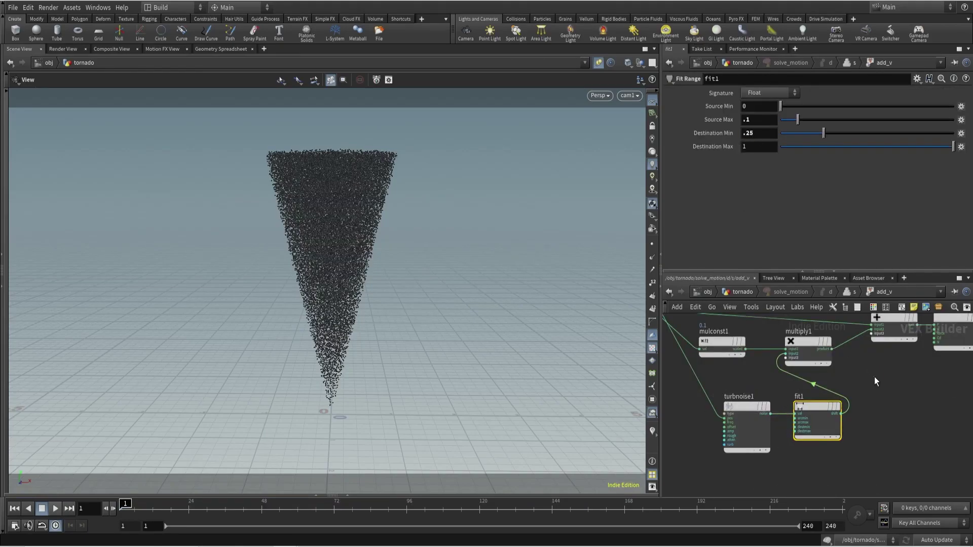
{"action": "key", "text": "u"}
{"action": "key", "text": "u"}
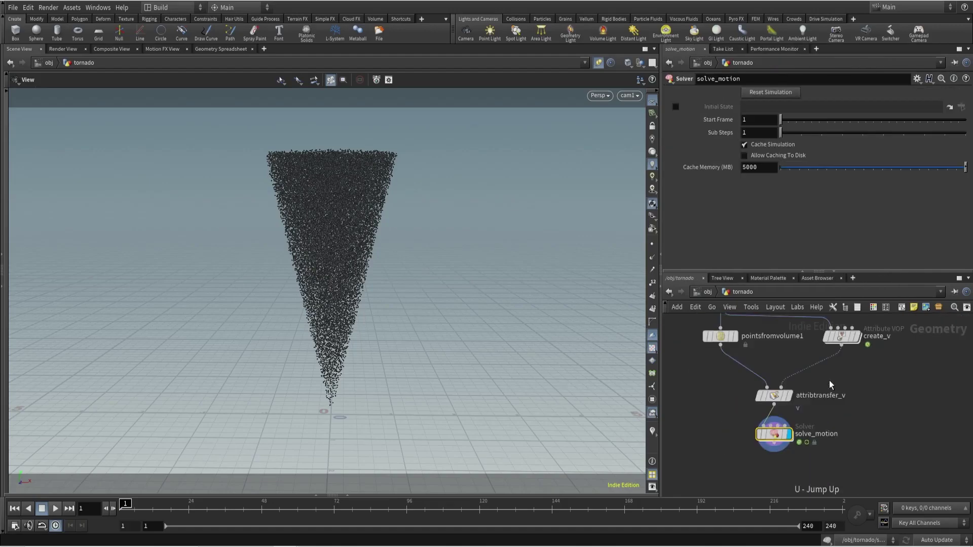
{"action": "key", "text": "Up"}
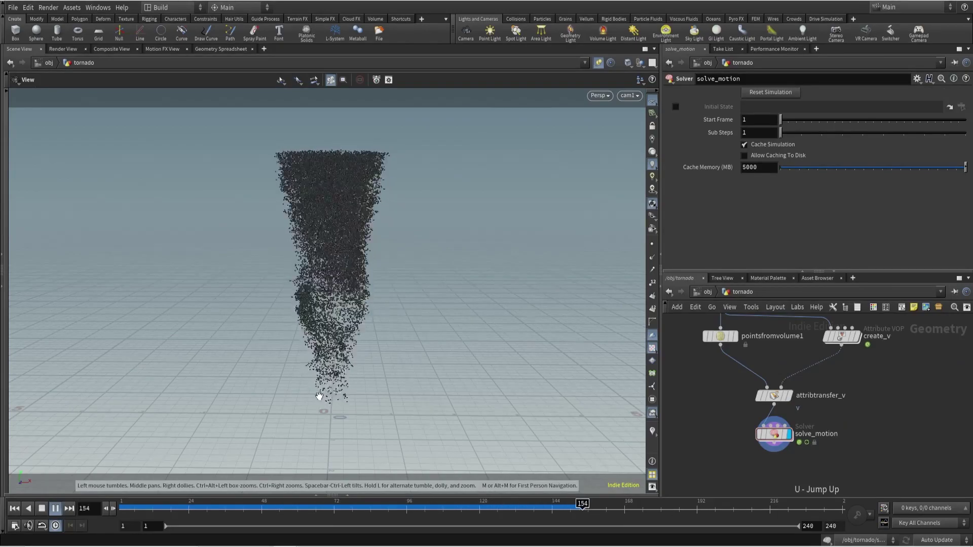
{"action": "key", "text": "ctrl+Up"}
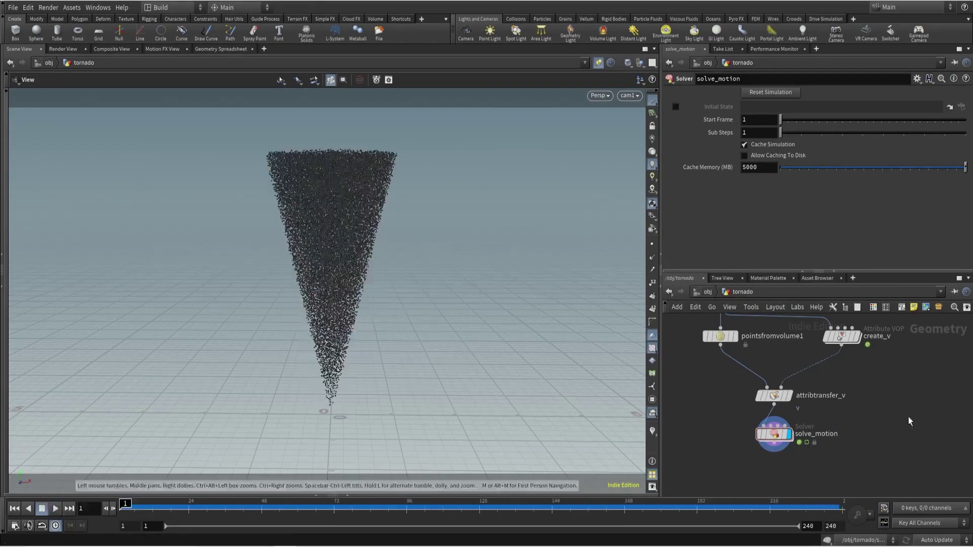
Step: Raise turbnoise1's frequency inside add_v to 2 on all three axes
{"action": "double_click", "coordinate": [773, 431]}
{"action": "double_click", "coordinate": [756, 403]}
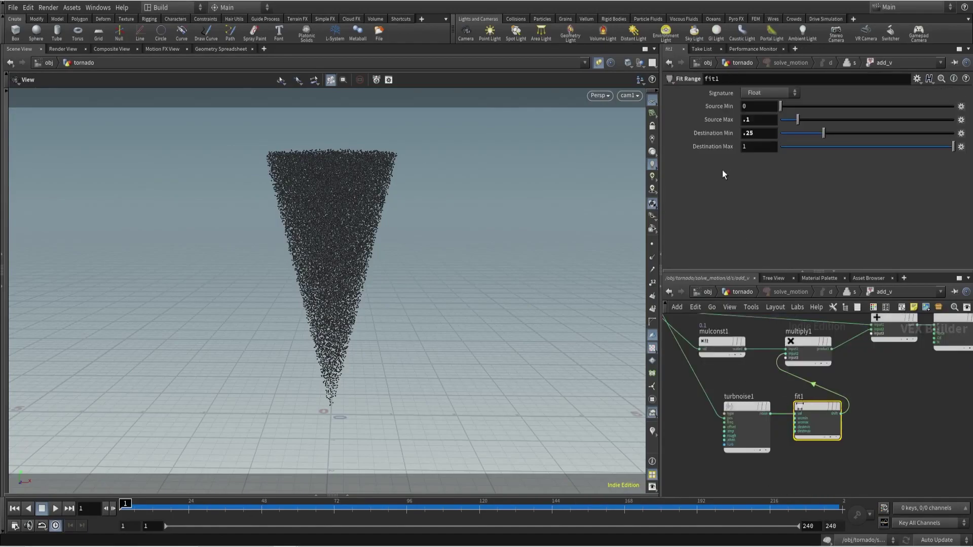
{"action": "left_click", "coordinate": [749, 428]}
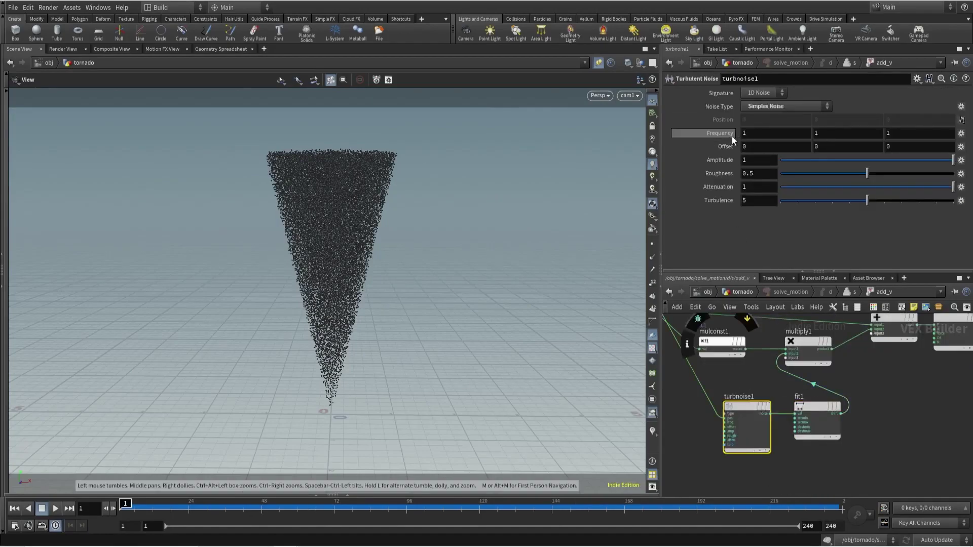
{"action": "middle_click_drag", "start_coordinate": [722, 133], "coordinate": [745, 132]}
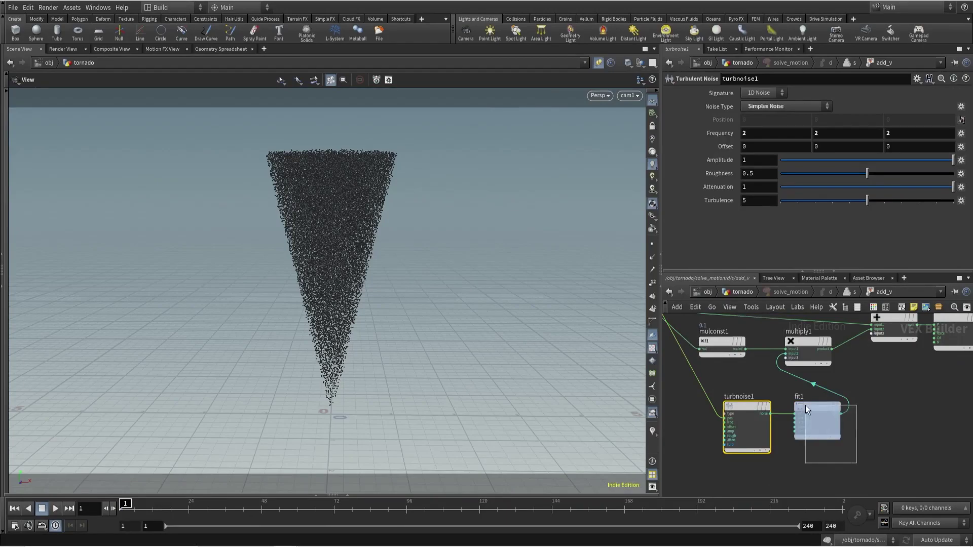
{"action": "left_click_drag", "start_coordinate": [806, 405], "coordinate": [805, 404]}
{"action": "key", "text": "Return"}
Step: Promote turbnoise1's Offset to a parameter on add_v and set its Y component to $T
{"action": "left_click", "coordinate": [743, 417]}
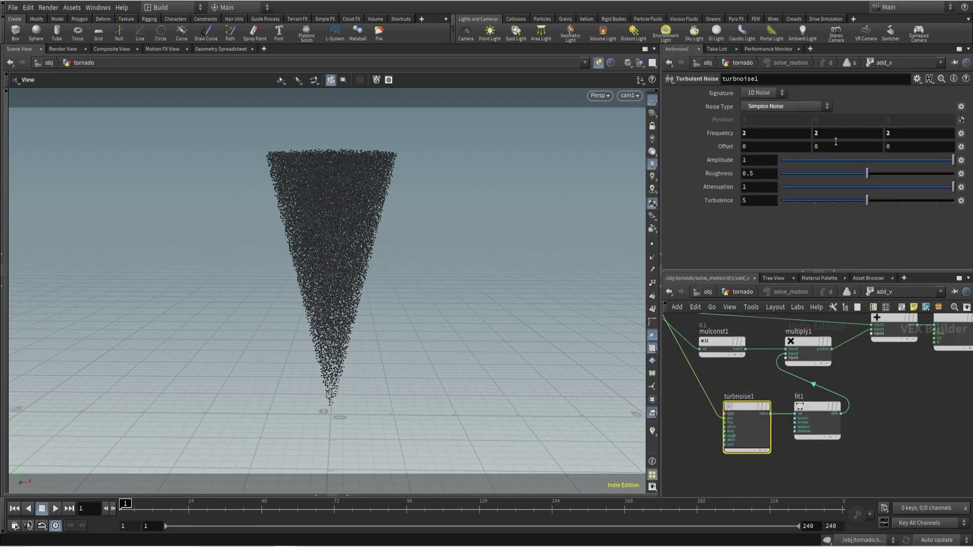
{"action": "left_click", "coordinate": [959, 149]}
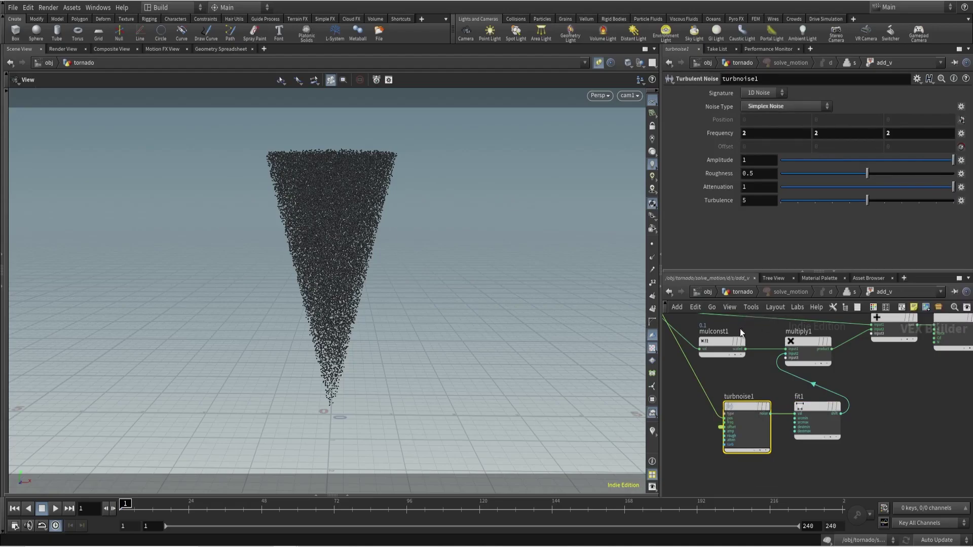
{"action": "key", "text": "u"}
{"action": "scroll", "coordinate": [745, 244], "scroll_direction": "down", "scroll_amount": 1}
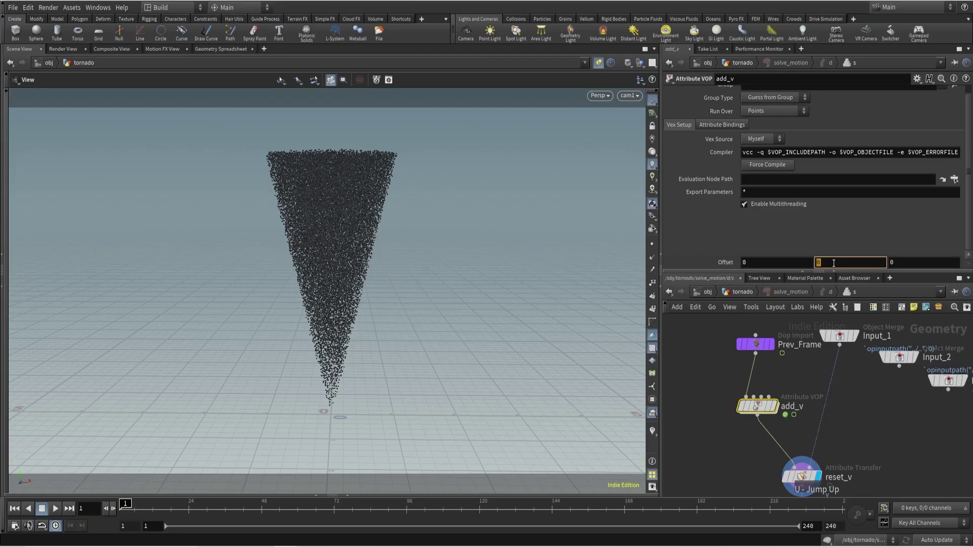
{"action": "type", "text": "F"}
{"action": "key", "text": "Return"}
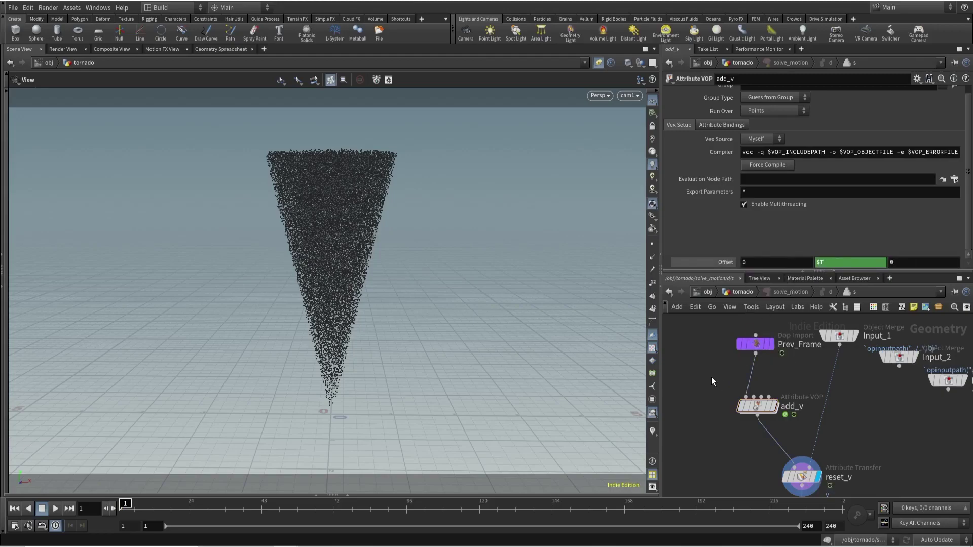
Step: Save the scene and play the tornado simulation from frame 1 with the Solver's inner network open
{"action": "key", "text": "u"}
{"action": "key", "text": "ctrl+s"}
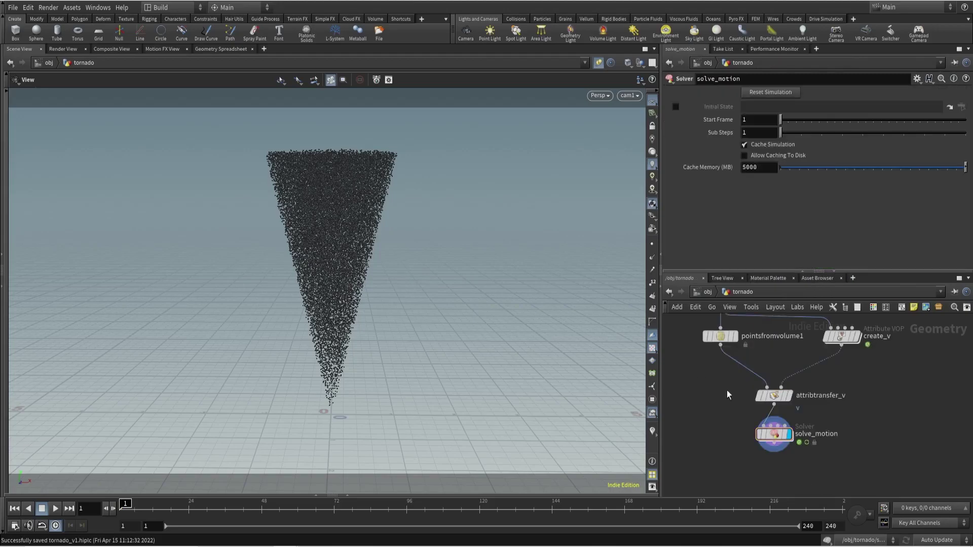
{"action": "double_click", "coordinate": [772, 435]}
{"action": "left_click", "coordinate": [732, 444]}
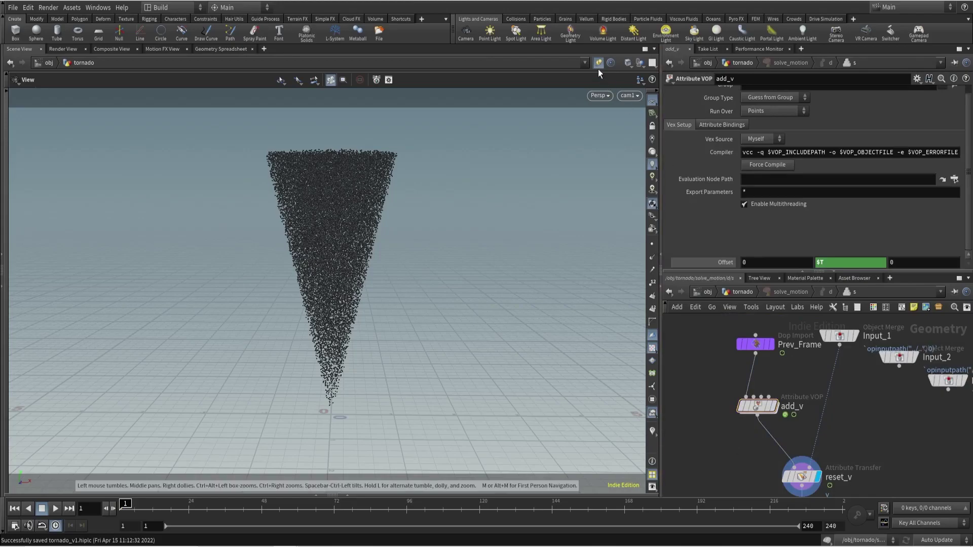
{"action": "left_click", "coordinate": [55, 508]}
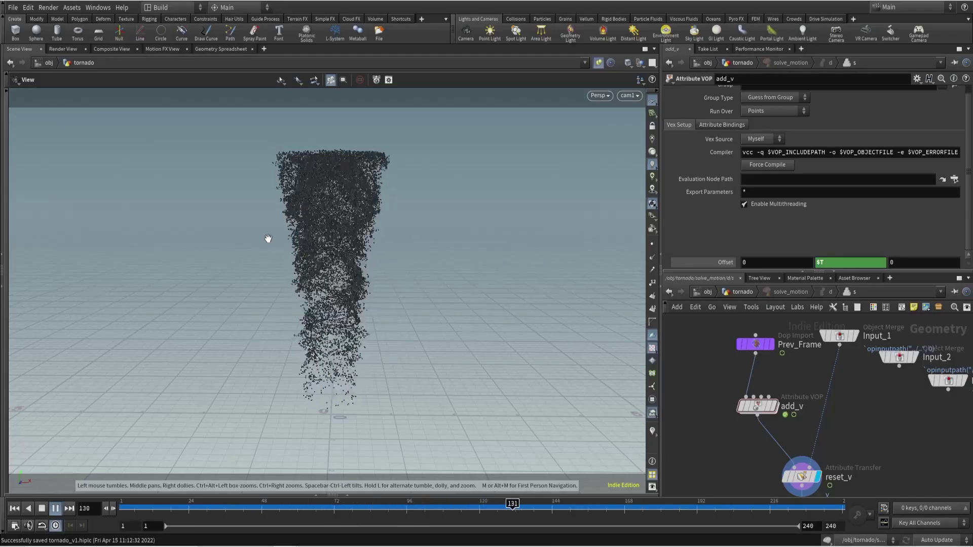
{"action": "key", "text": "ctrl+Up"}
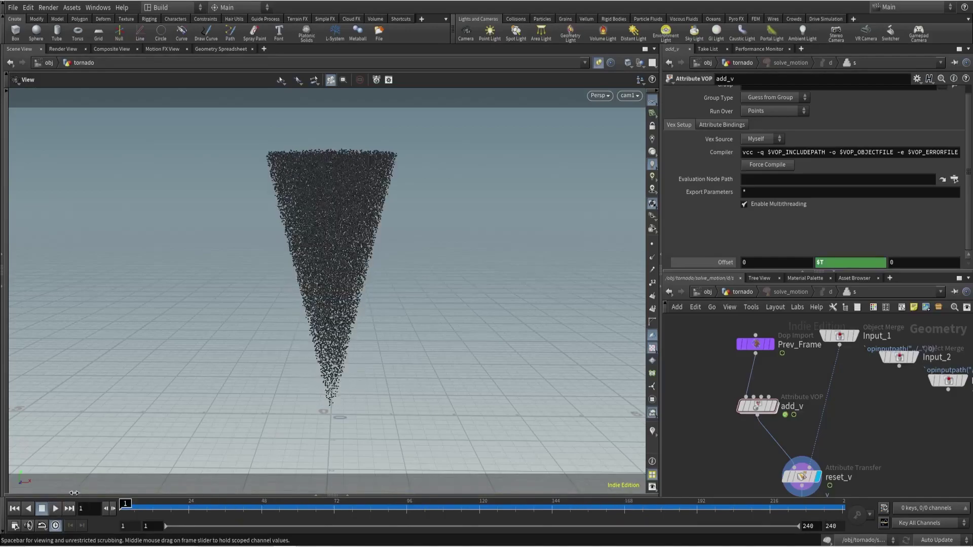
Step: Rename the add node that feeds the geometry output inside add_v as mainAdd
{"action": "double_click", "coordinate": [758, 407]}
{"action": "middle_click_drag", "start_coordinate": [760, 411], "coordinate": [686, 452]}
{"action": "double_click", "coordinate": [806, 348]}
{"action": "type", "text": "mainAdd"}
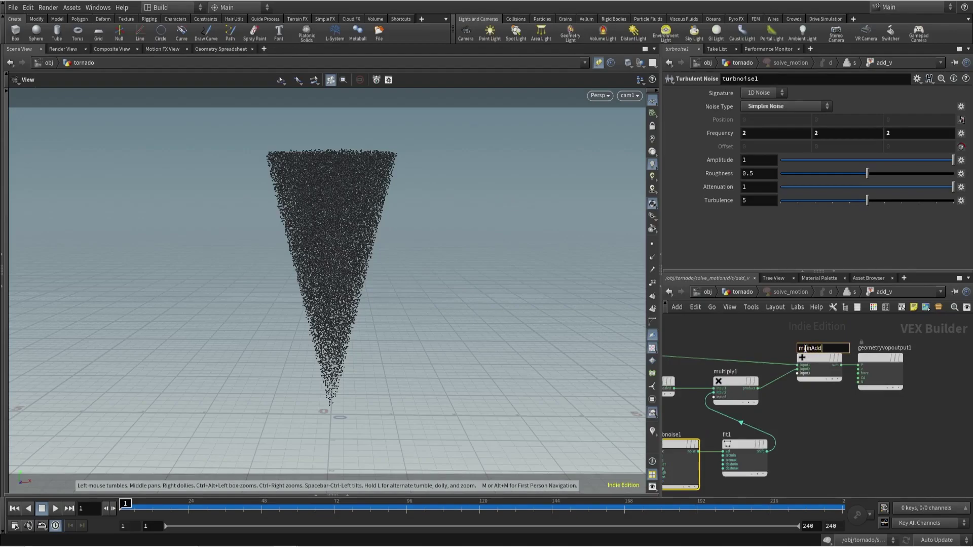
{"action": "key", "text": "Return"}
Step: Add a Null named P to the position wire in add_v and feed turbnoise1 from it
{"action": "scroll", "coordinate": [785, 327], "scroll_direction": "down", "scroll_amount": 2}
{"action": "left_click", "coordinate": [811, 363]}
{"action": "scroll", "coordinate": [729, 376], "scroll_direction": "up", "scroll_amount": 2}
{"action": "key", "text": "Tab"}
{"action": "type", "text": "null"}
{"action": "key", "text": "Return"}
{"action": "left_click", "coordinate": [823, 374]}
{"action": "left_click", "coordinate": [843, 378]}
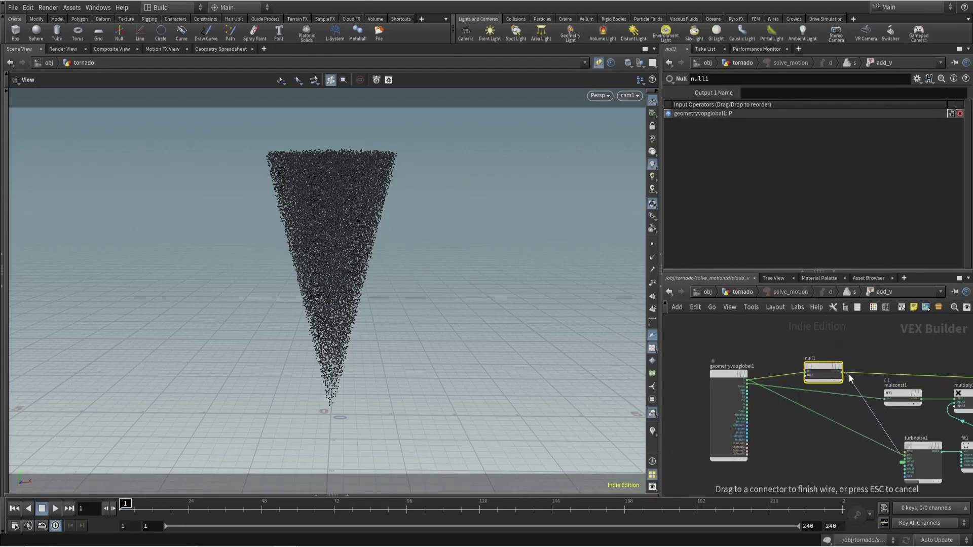
{"action": "left_click_drag", "start_coordinate": [817, 367], "coordinate": [822, 426]}
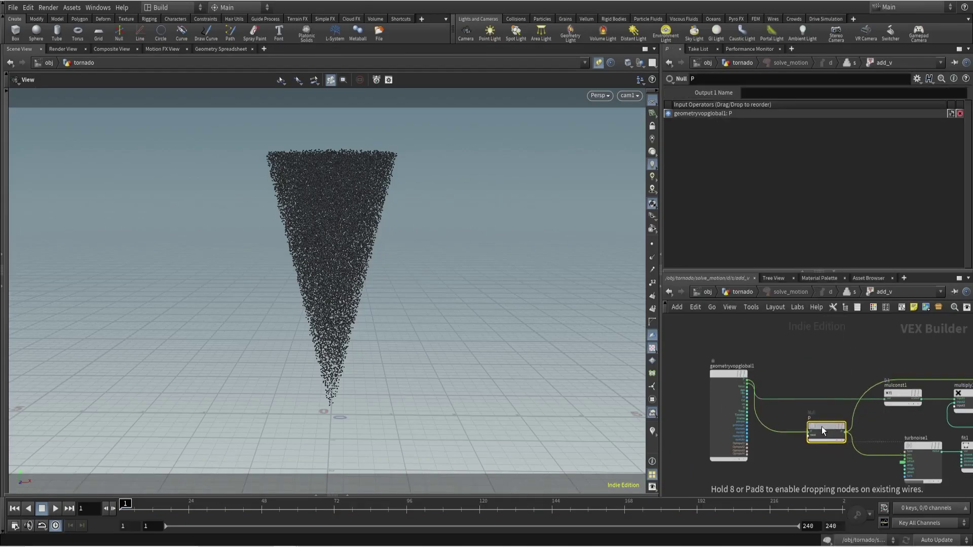
Step: Colour mainAdd orange and rearrange the upstream nodes to leave space in front of it
{"action": "middle_click_drag", "start_coordinate": [821, 426], "coordinate": [565, 429]}
{"action": "left_click_drag", "start_coordinate": [856, 385], "coordinate": [838, 395]}
{"action": "left_click_drag", "start_coordinate": [719, 350], "coordinate": [844, 378]}
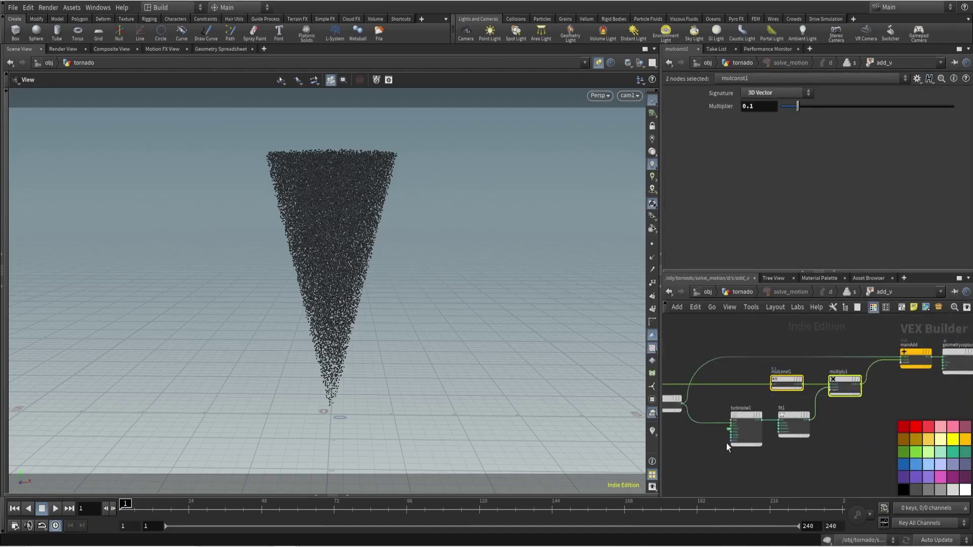
{"action": "scroll", "coordinate": [730, 441], "scroll_direction": "down", "scroll_amount": 3}
{"action": "left_click_drag", "start_coordinate": [875, 418], "coordinate": [738, 348]}
{"action": "left_click", "coordinate": [709, 343]}
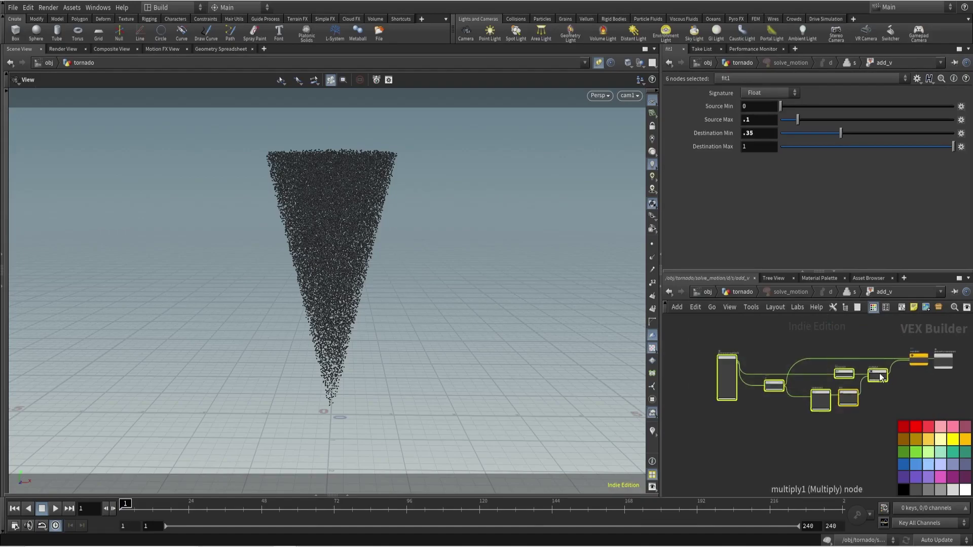
Step: Insert an Add node on the wire between multiply1 and mainAdd
{"action": "scroll", "coordinate": [880, 389], "scroll_direction": "up", "scroll_amount": 3}
{"action": "key", "text": "Tab"}
{"action": "type", "text": "add"}
{"action": "key", "text": "Return"}
{"action": "left_click", "coordinate": [850, 359]}
{"action": "left_click_drag", "start_coordinate": [850, 362], "coordinate": [891, 382]}
{"action": "middle_click_drag", "start_coordinate": [892, 382], "coordinate": [881, 369]}
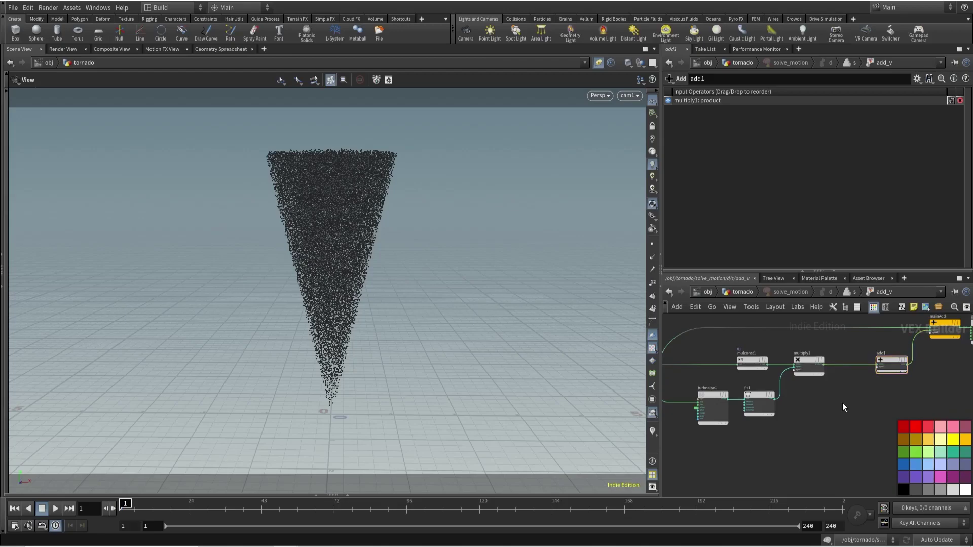
Step: Return to the tornado network and replay the simulation to check the motion
{"action": "key", "text": "u"}
{"action": "key", "text": "u"}
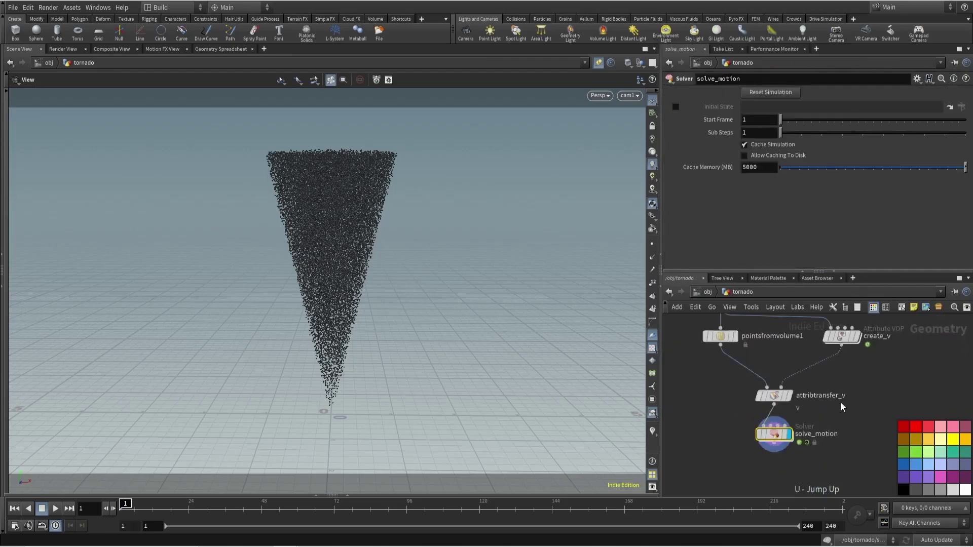
{"action": "left_click", "coordinate": [55, 508]}
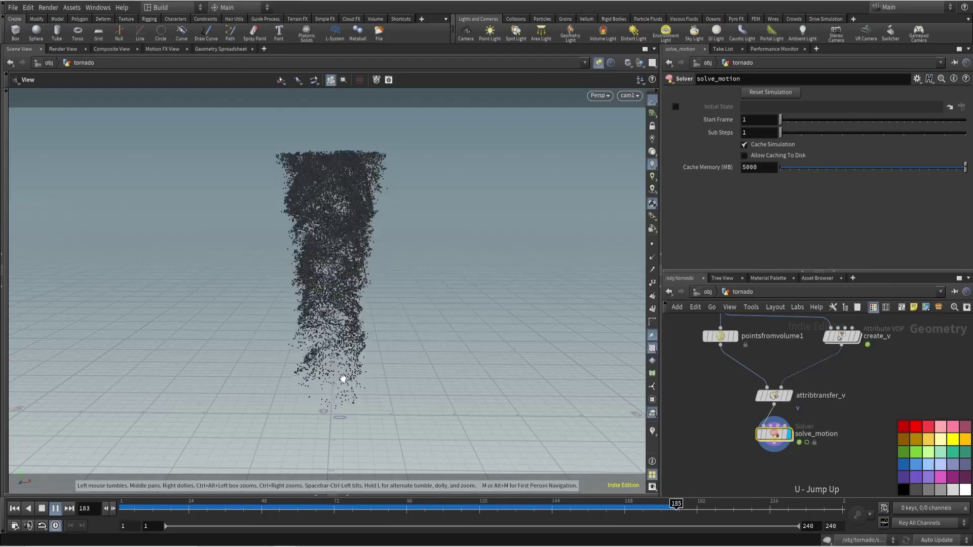
{"action": "left_click", "coordinate": [42, 508]}
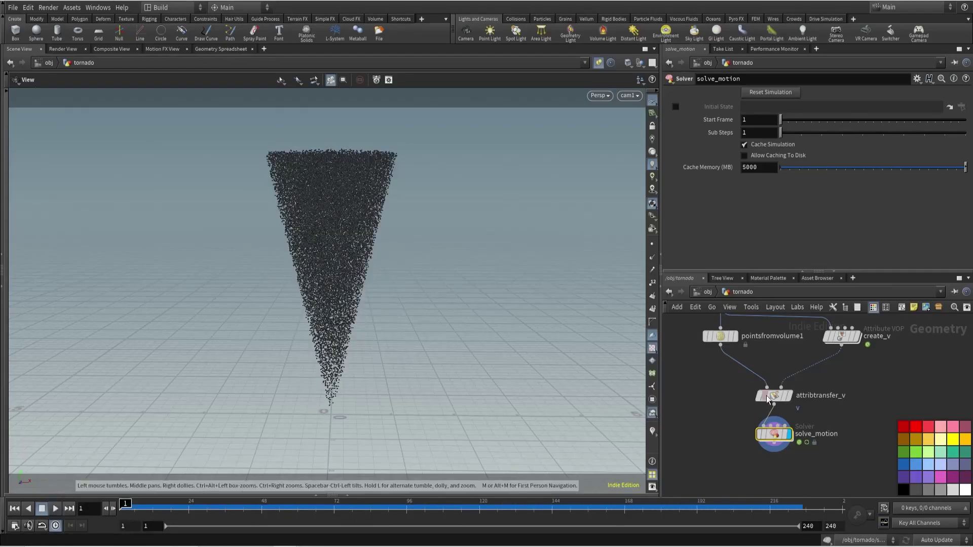
Step: Reopen add_v inside the Solver and connect aanoise1's noise output to add1
{"action": "double_click", "coordinate": [773, 433]}
{"action": "double_click", "coordinate": [764, 405]}
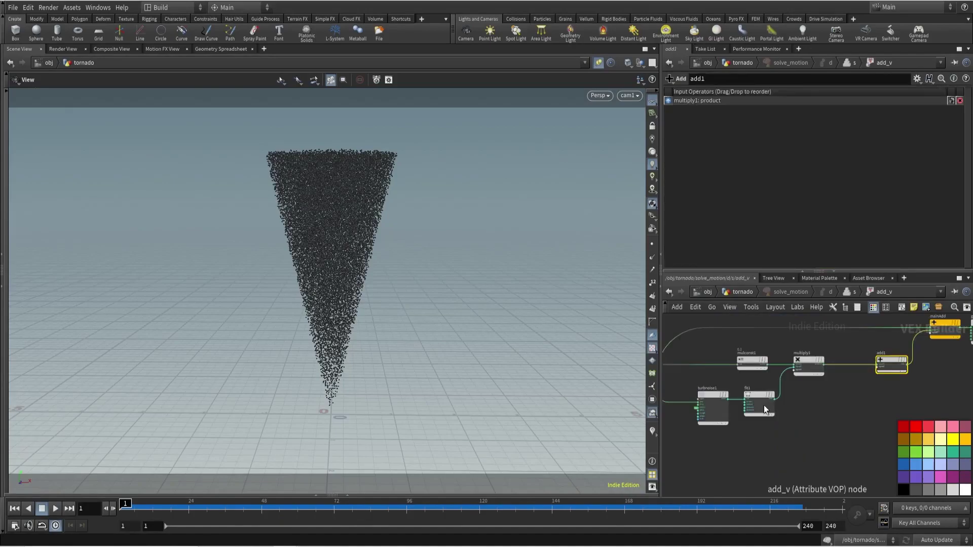
{"action": "scroll", "coordinate": [765, 413], "scroll_direction": "down", "scroll_amount": 3}
{"action": "middle_click_drag", "start_coordinate": [769, 429], "coordinate": [780, 415]}
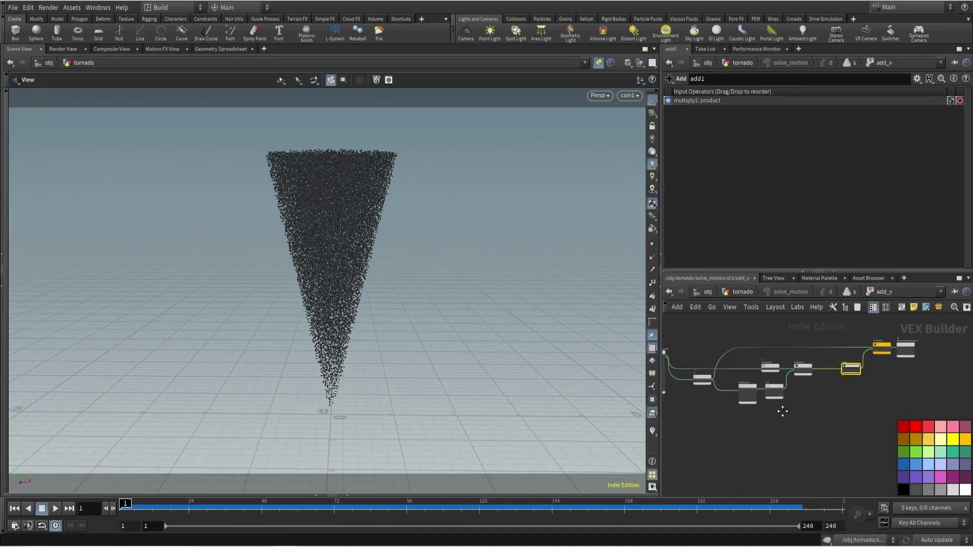
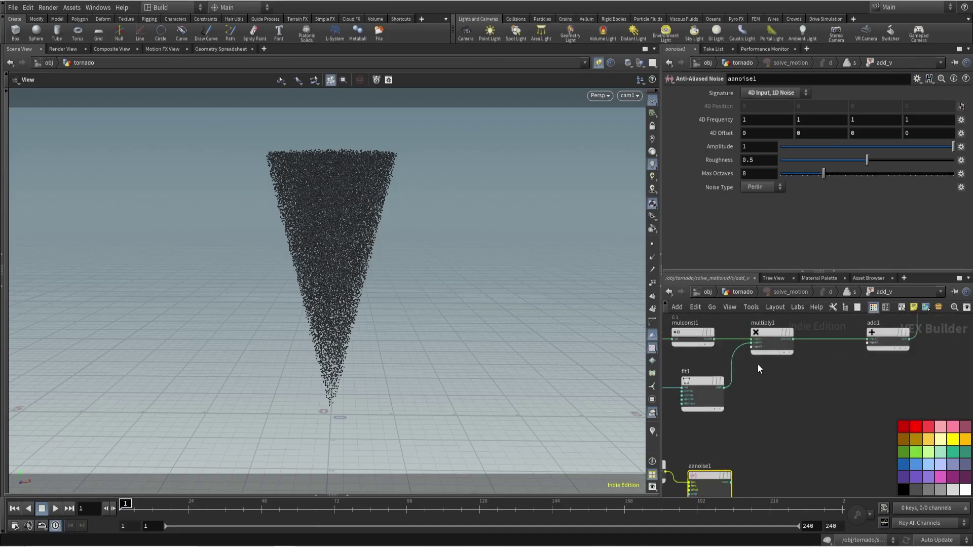
{"action": "left_click", "coordinate": [834, 343]}
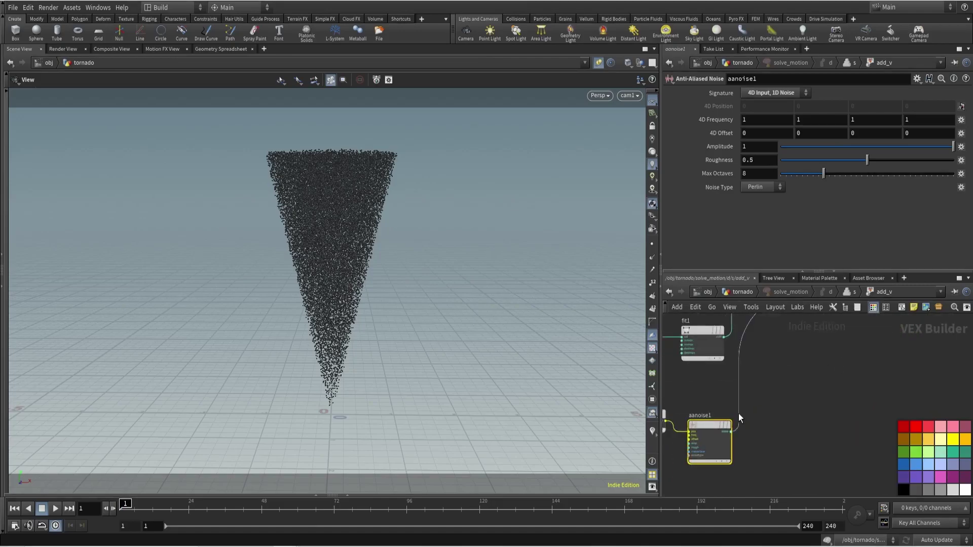
{"action": "left_click", "coordinate": [736, 420]}
Step: Set the Fourth Component parameter on add_v to $T
{"action": "key", "text": "u"}
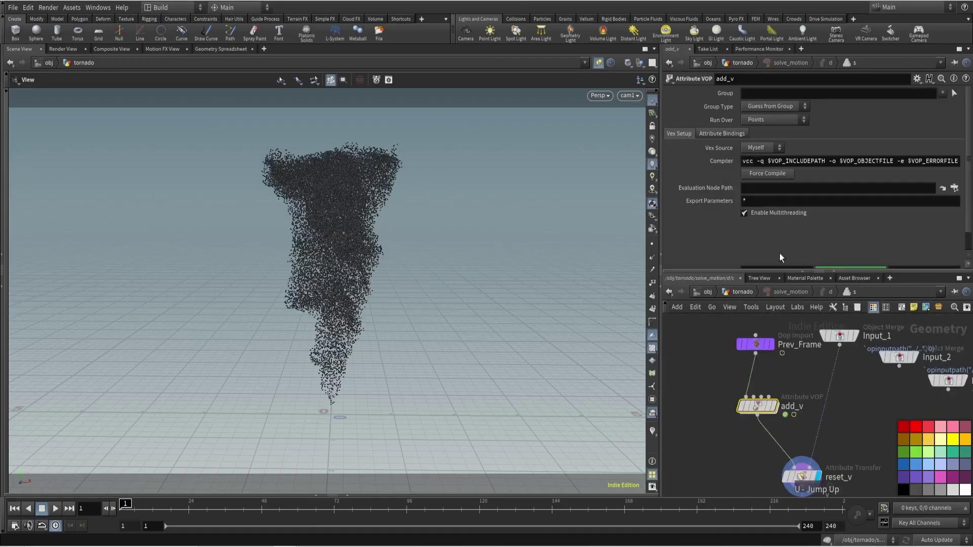
{"action": "scroll", "coordinate": [779, 253], "scroll_direction": "down", "scroll_amount": 2}
{"action": "left_click", "coordinate": [750, 265]}
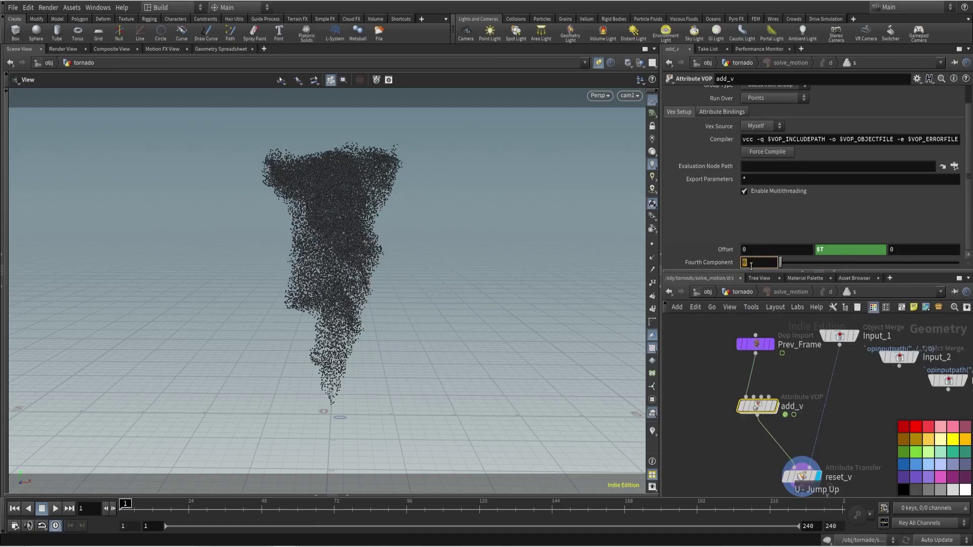
{"action": "type", "text": "$T"}
{"action": "key", "text": "Return"}
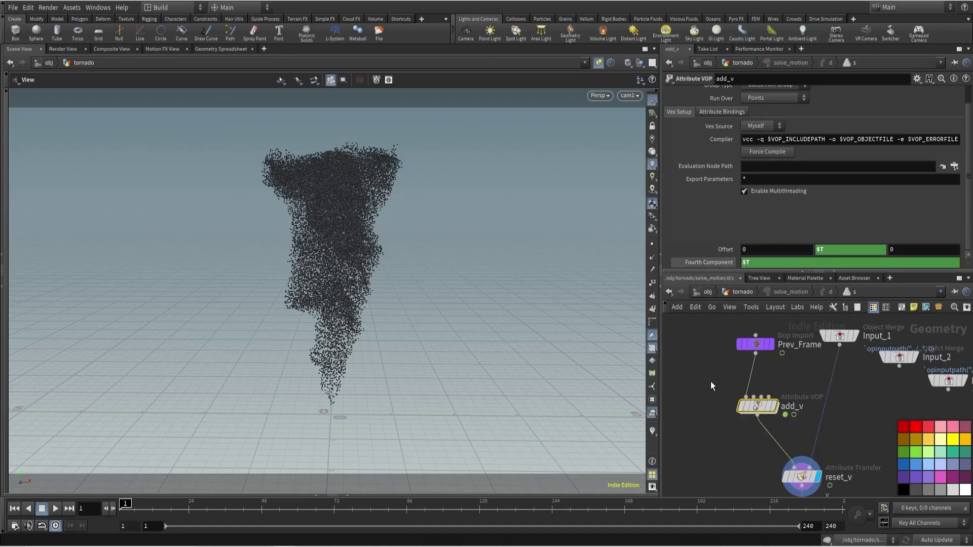
Step: Replay the simulation from the tornado network and return to frame 1
{"action": "key", "text": "u"}
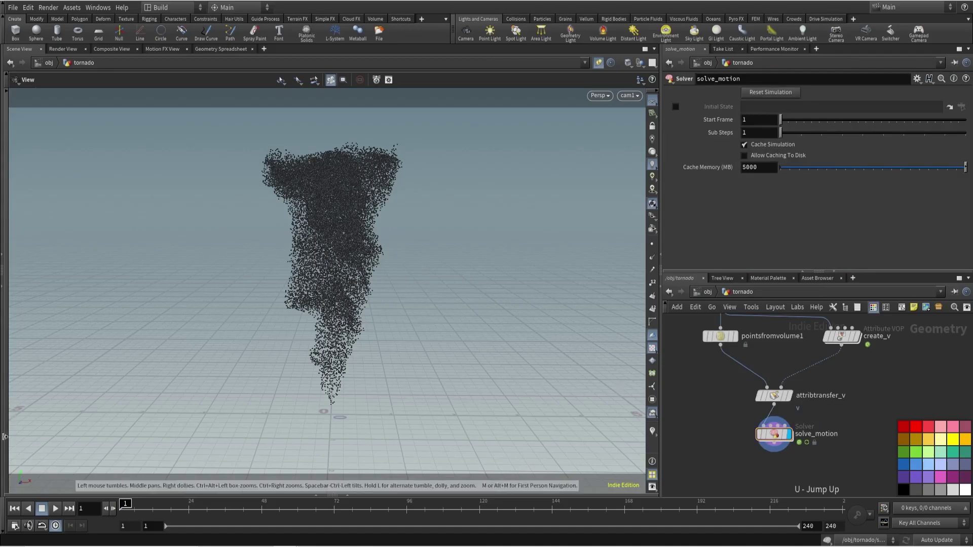
{"action": "left_click", "coordinate": [49, 507]}
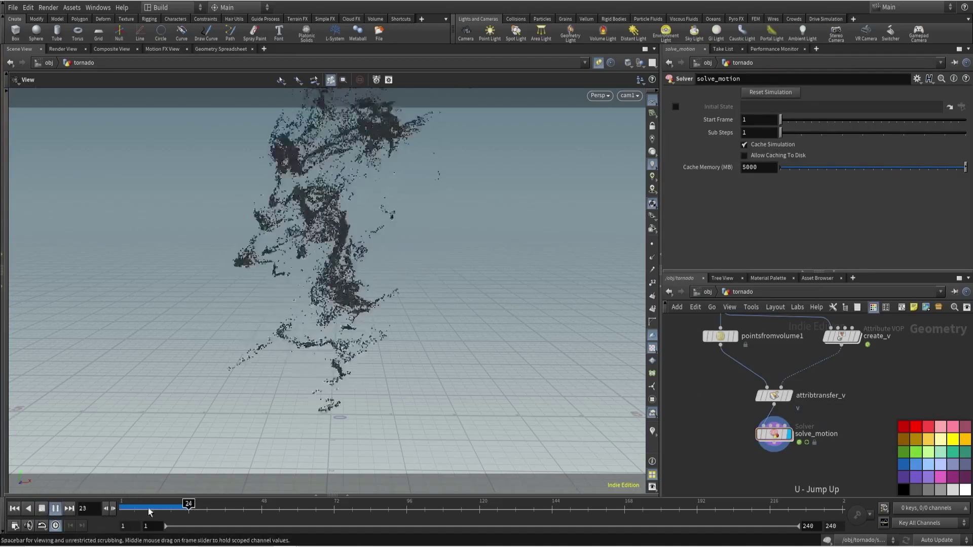
{"action": "left_click", "coordinate": [122, 507]}
Step: Change aanoise1's signature inside add_v to 4D Input, 3D Noise
{"action": "double_click", "coordinate": [772, 433]}
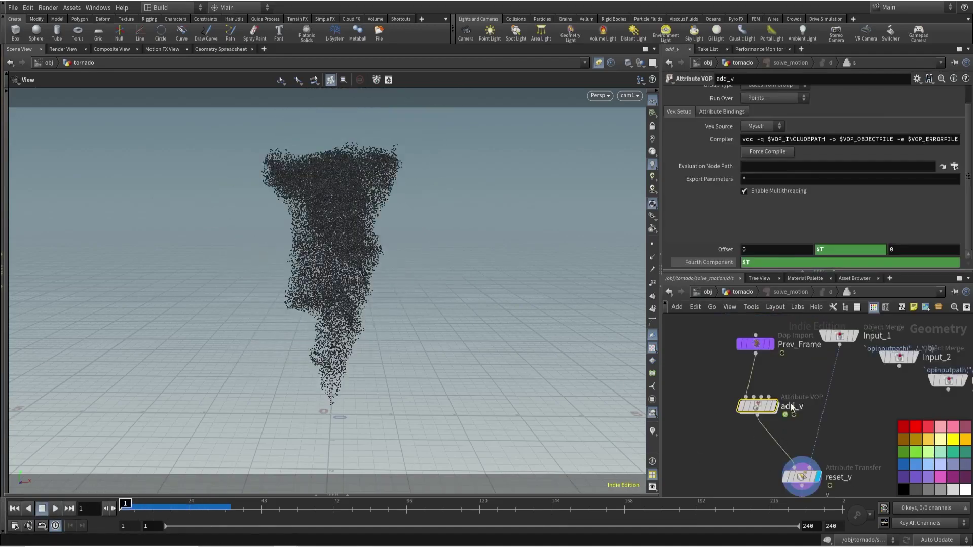
{"action": "double_click", "coordinate": [759, 405]}
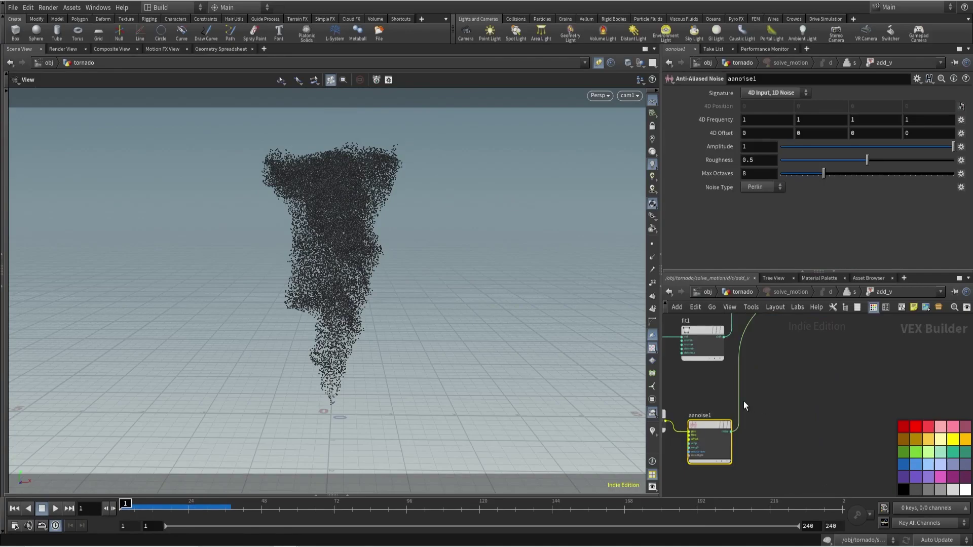
{"action": "left_click", "coordinate": [770, 93]}
{"action": "left_click", "coordinate": [773, 112]}
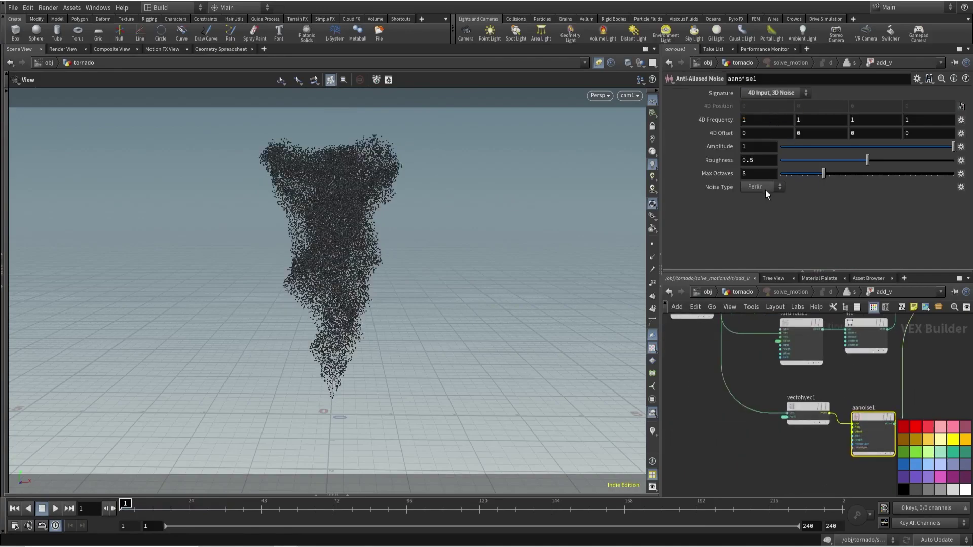
Step: Set aanoise1's Amplitude to .1 and play the simulation from frame 1
{"action": "left_click", "coordinate": [758, 146]}
{"action": "type", "text": ".1"}
{"action": "key", "text": "Return"}
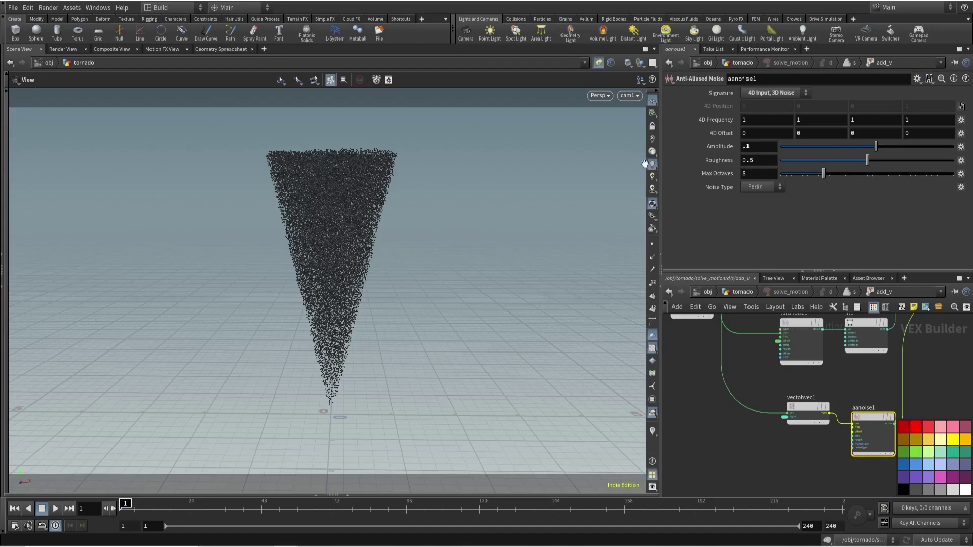
{"action": "left_click", "coordinate": [56, 511]}
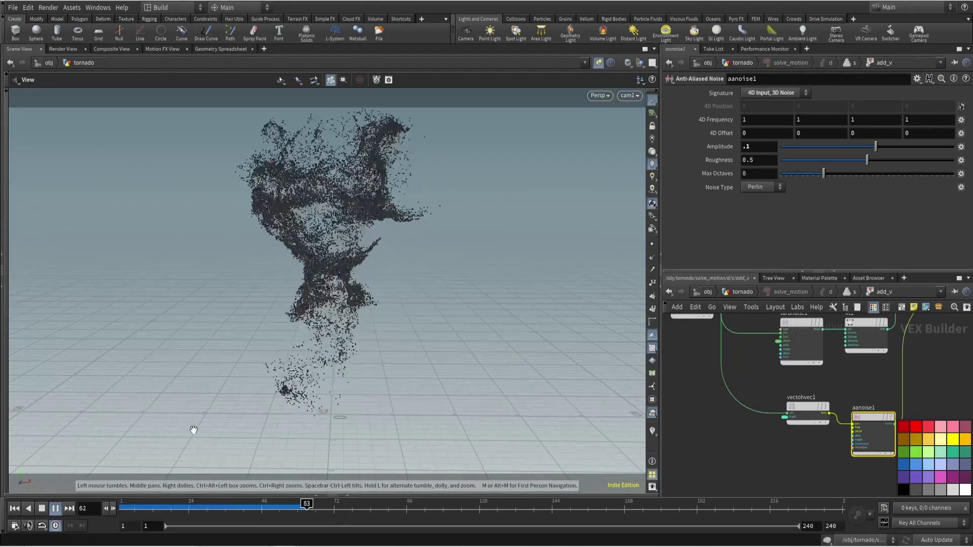
{"action": "left_click", "coordinate": [238, 508]}
{"action": "key", "text": "ctrl+Up"}
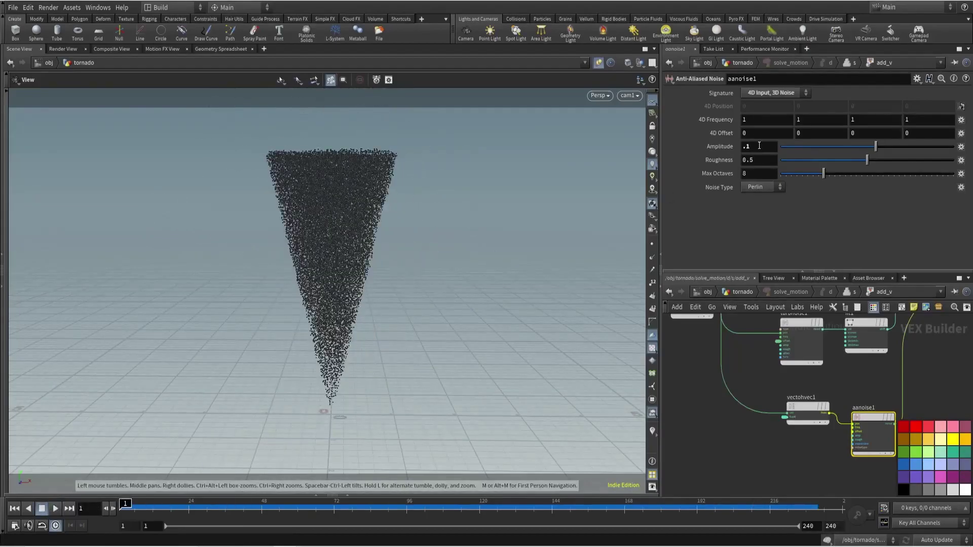
Step: Set aanoise1's Amplitude to .05 and the first three 4D Frequency components to 2
{"action": "type", "text": "5"}
{"action": "key", "text": "Return"}
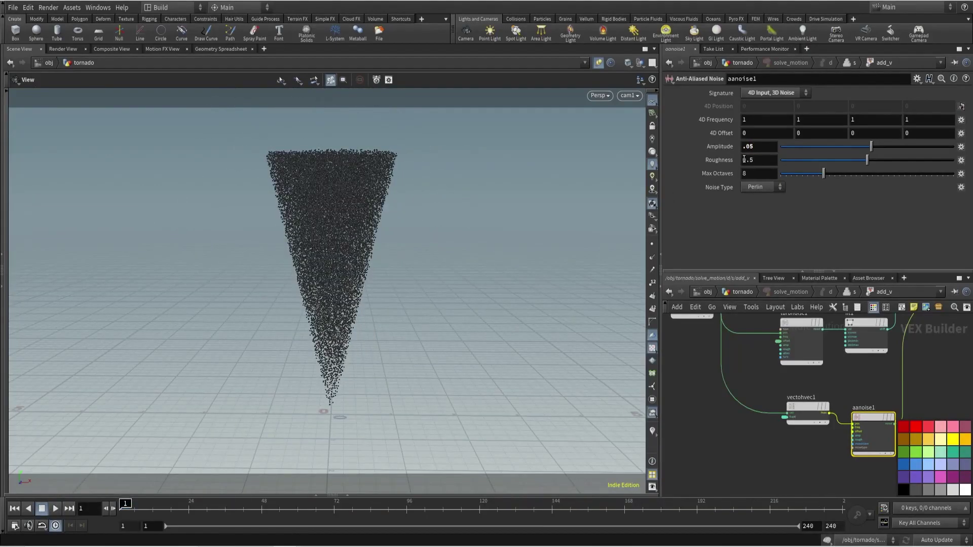
{"action": "middle_click_drag", "start_coordinate": [730, 460], "coordinate": [696, 438]}
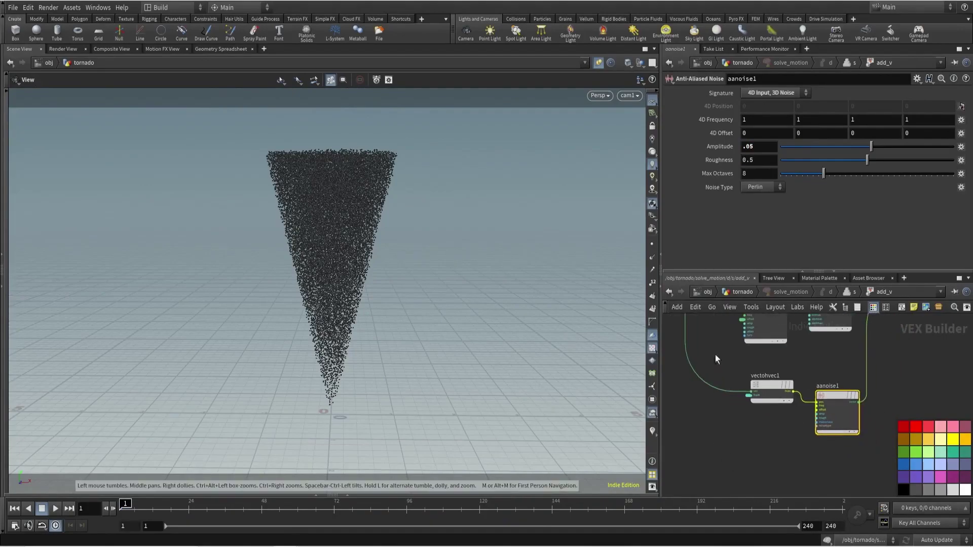
{"action": "type", "text": "2"}
{"action": "key", "text": "Tab"}
{"action": "type", "text": "2"}
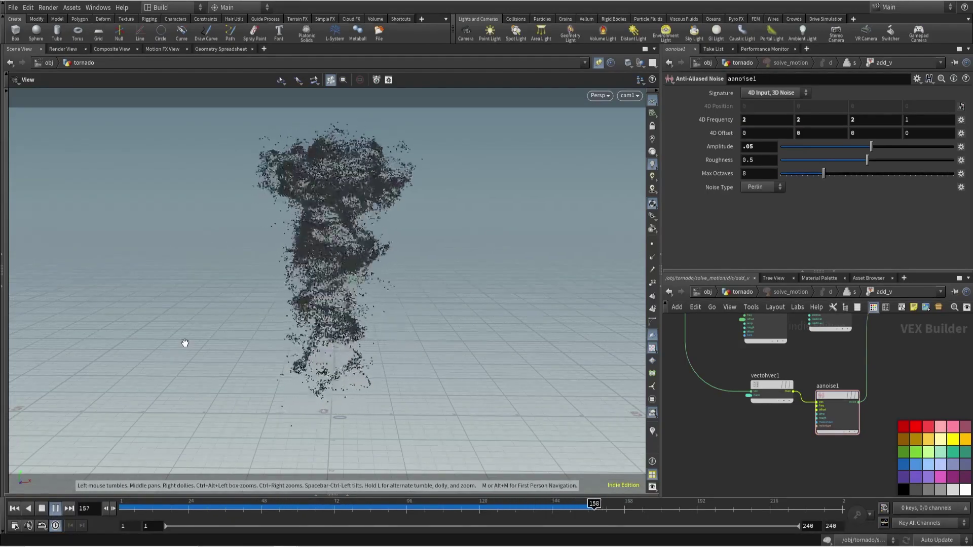
{"action": "key", "text": "ctrl+Up"}
Step: Set mulconst1's Multiplier inside add_v to 0.15
{"action": "scroll", "coordinate": [766, 447], "scroll_direction": "down", "scroll_amount": 3}
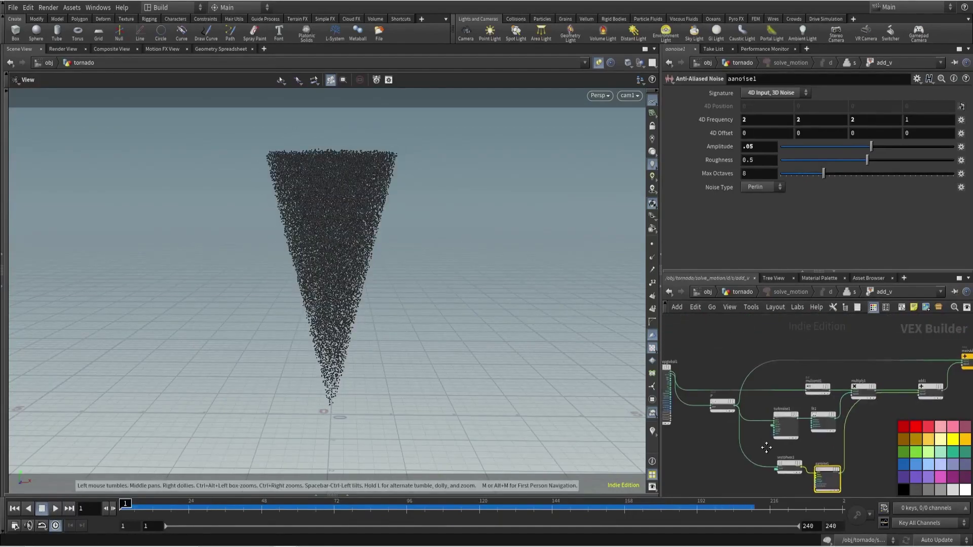
{"action": "scroll", "coordinate": [766, 446], "scroll_direction": "up", "scroll_amount": 3}
{"action": "left_click", "coordinate": [785, 381]}
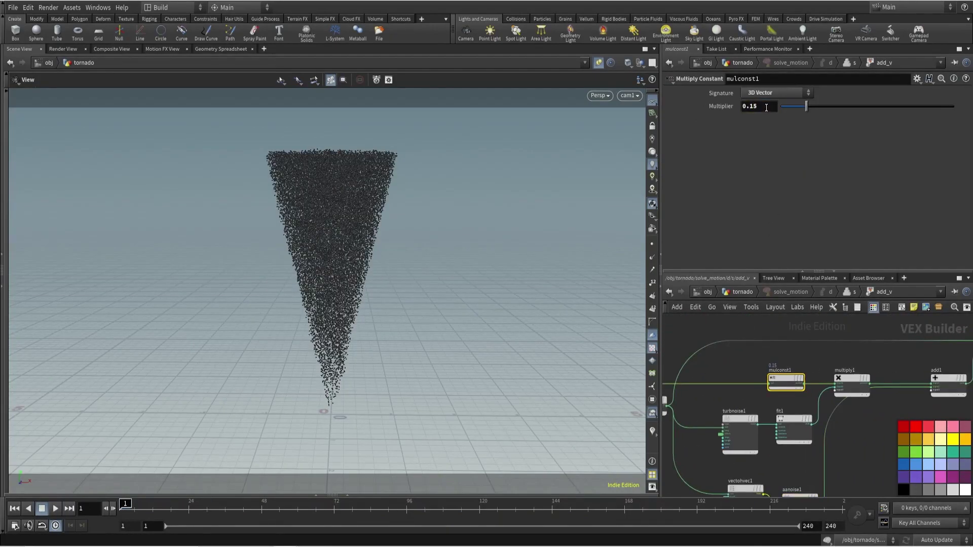
Step: Return to the tornado network and save the scene
{"action": "key", "text": "u"}
{"action": "key", "text": "u"}
{"action": "key", "text": "u"}
{"action": "key", "text": "u"}
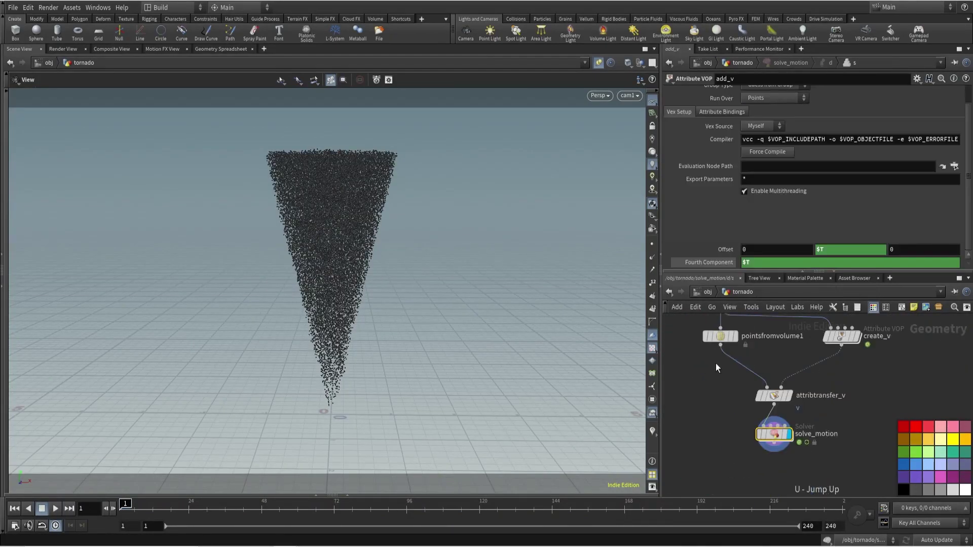
{"action": "key", "text": "ctrl+s"}
{"action": "key", "text": "Up"}
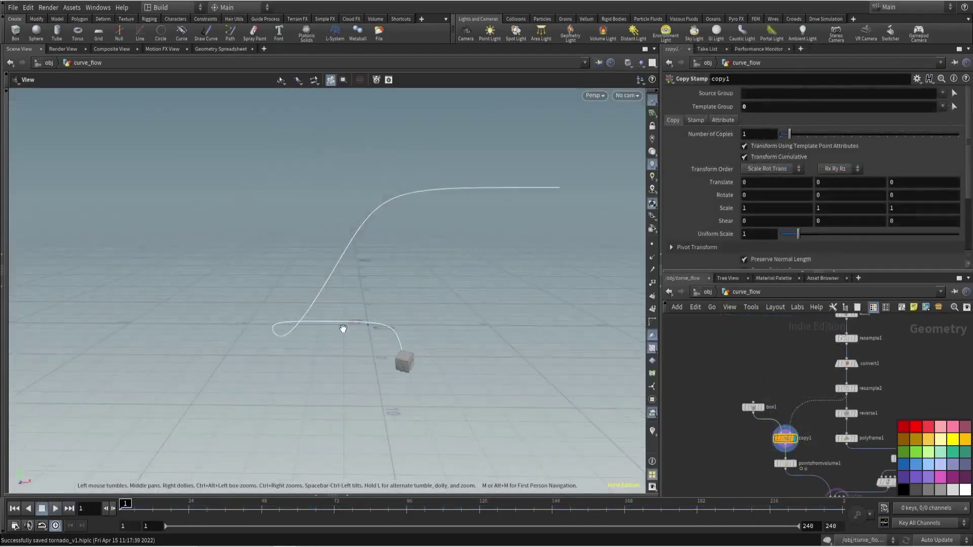
Step: Display solve_motion in the curve_flow network and play its particle simulation
{"action": "left_click_drag", "start_coordinate": [341, 330], "coordinate": [431, 329]}
{"action": "middle_click_drag", "start_coordinate": [857, 451], "coordinate": [788, 429]}
{"action": "scroll", "coordinate": [816, 436], "scroll_direction": "up", "scroll_amount": 3}
{"action": "left_click", "coordinate": [817, 437]}
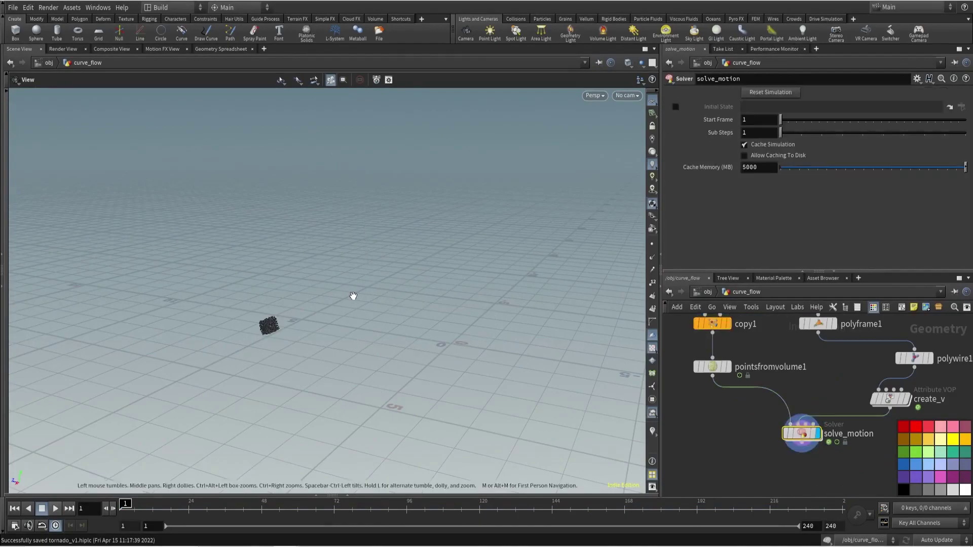
{"action": "left_click_drag", "start_coordinate": [380, 294], "coordinate": [349, 316]}
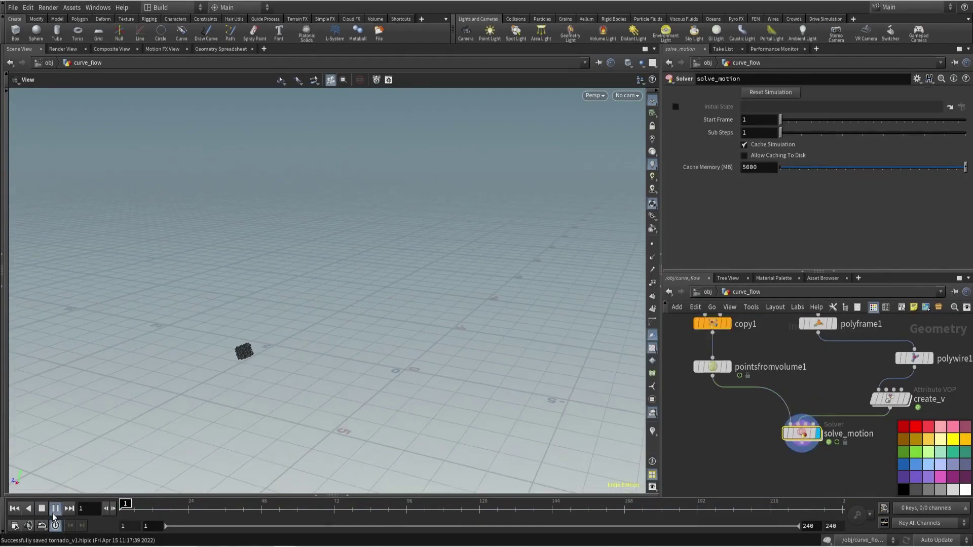
{"action": "left_click", "coordinate": [54, 509]}
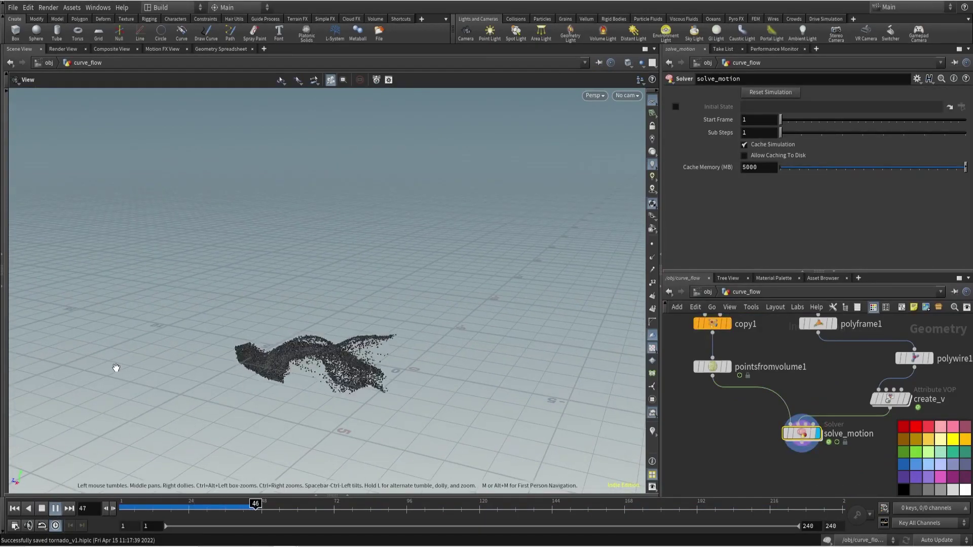